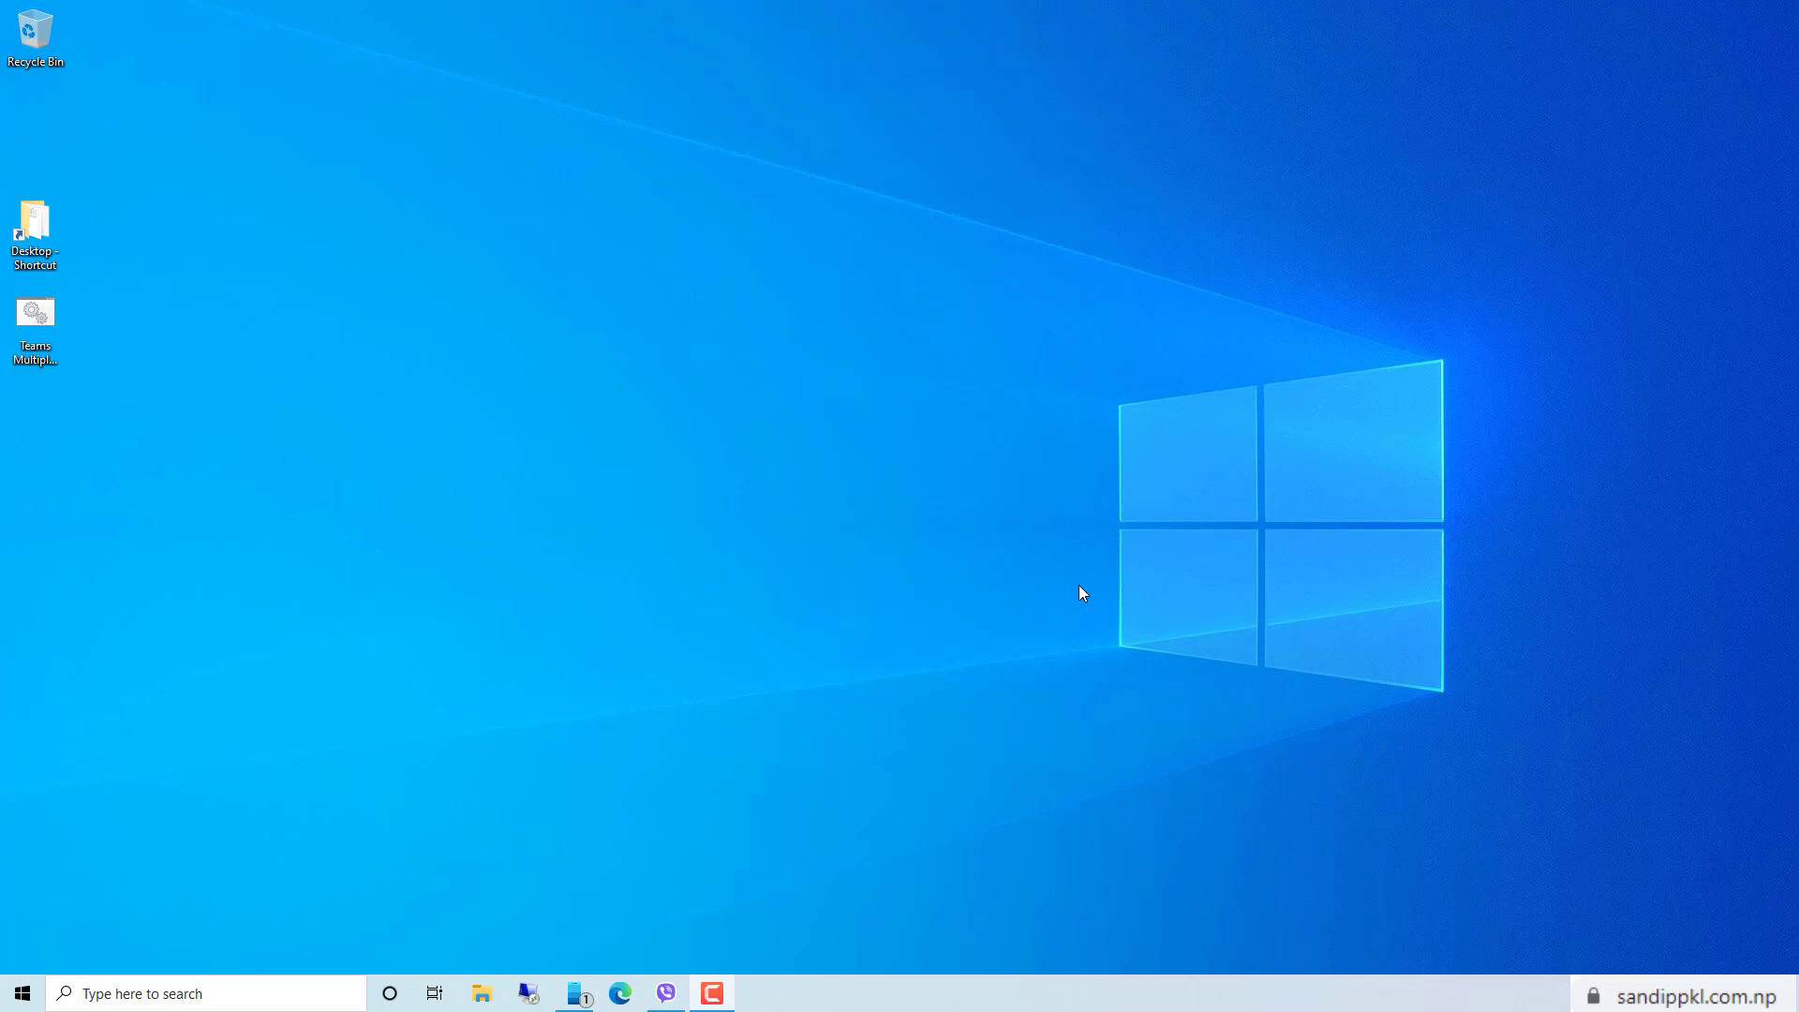
Run winver to show About Windows, confirming version 20H2, OS Build 19042.685
key(super+r)
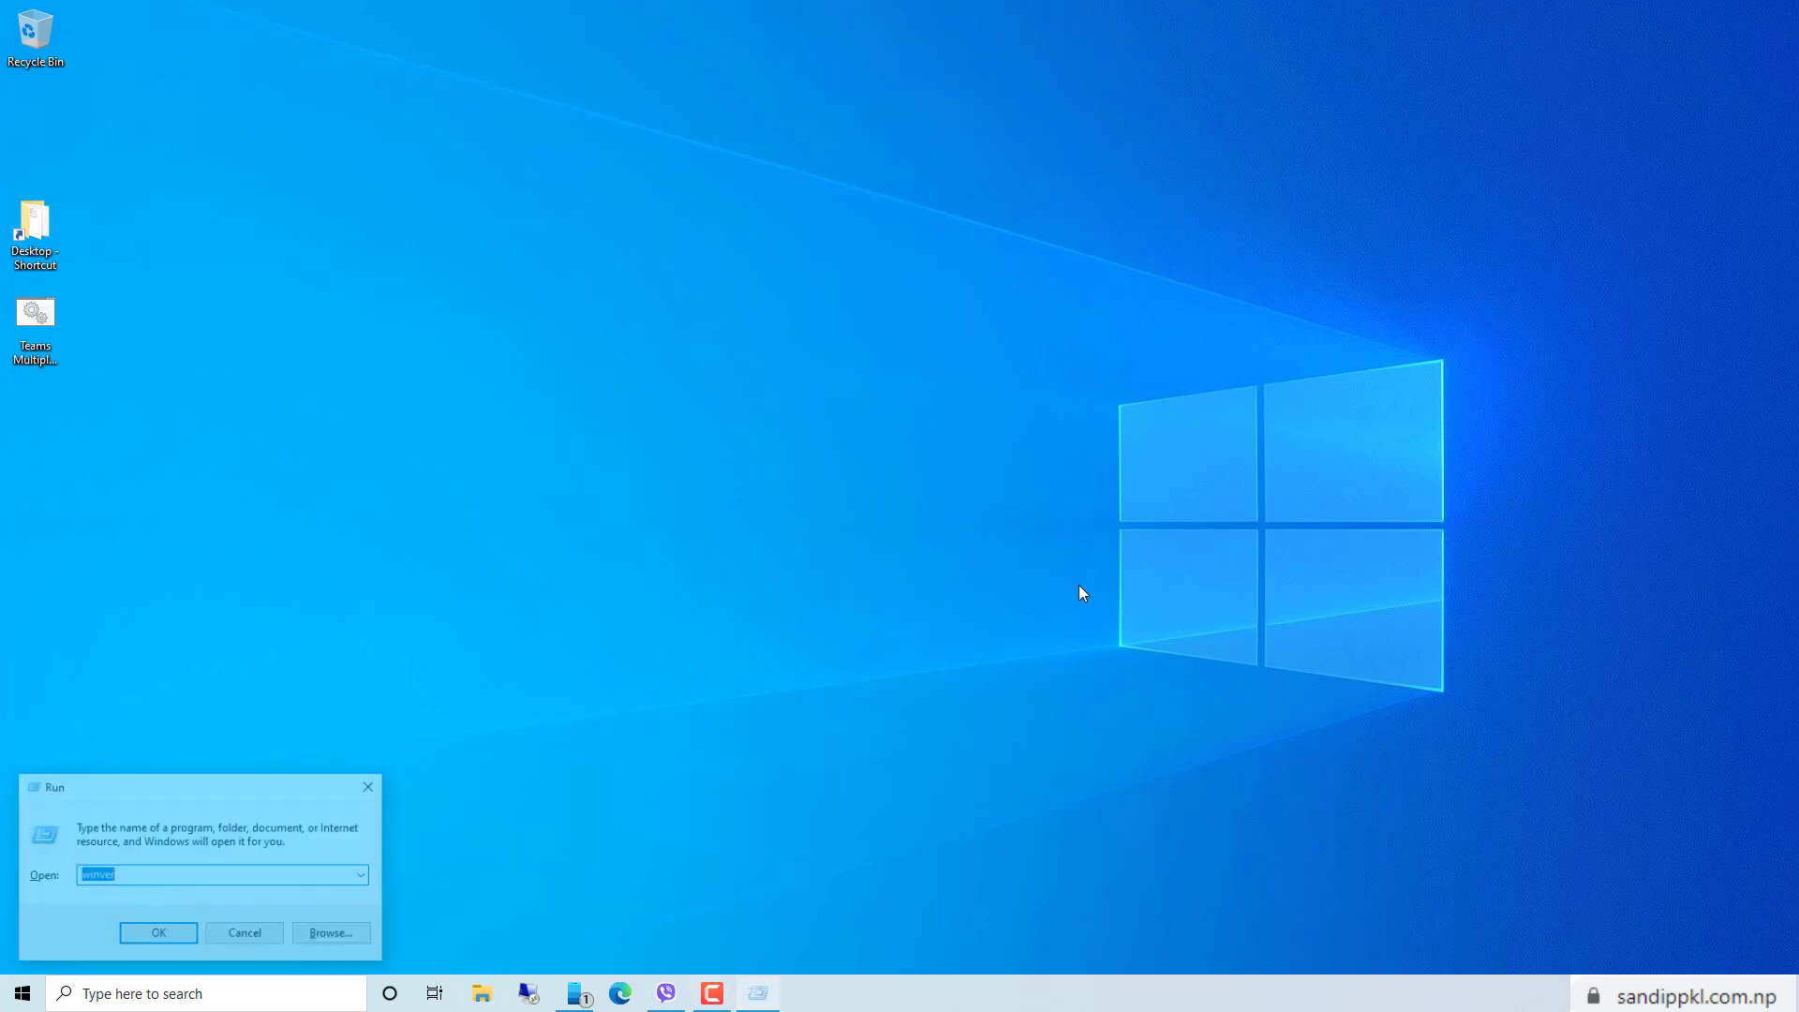
key(Return)
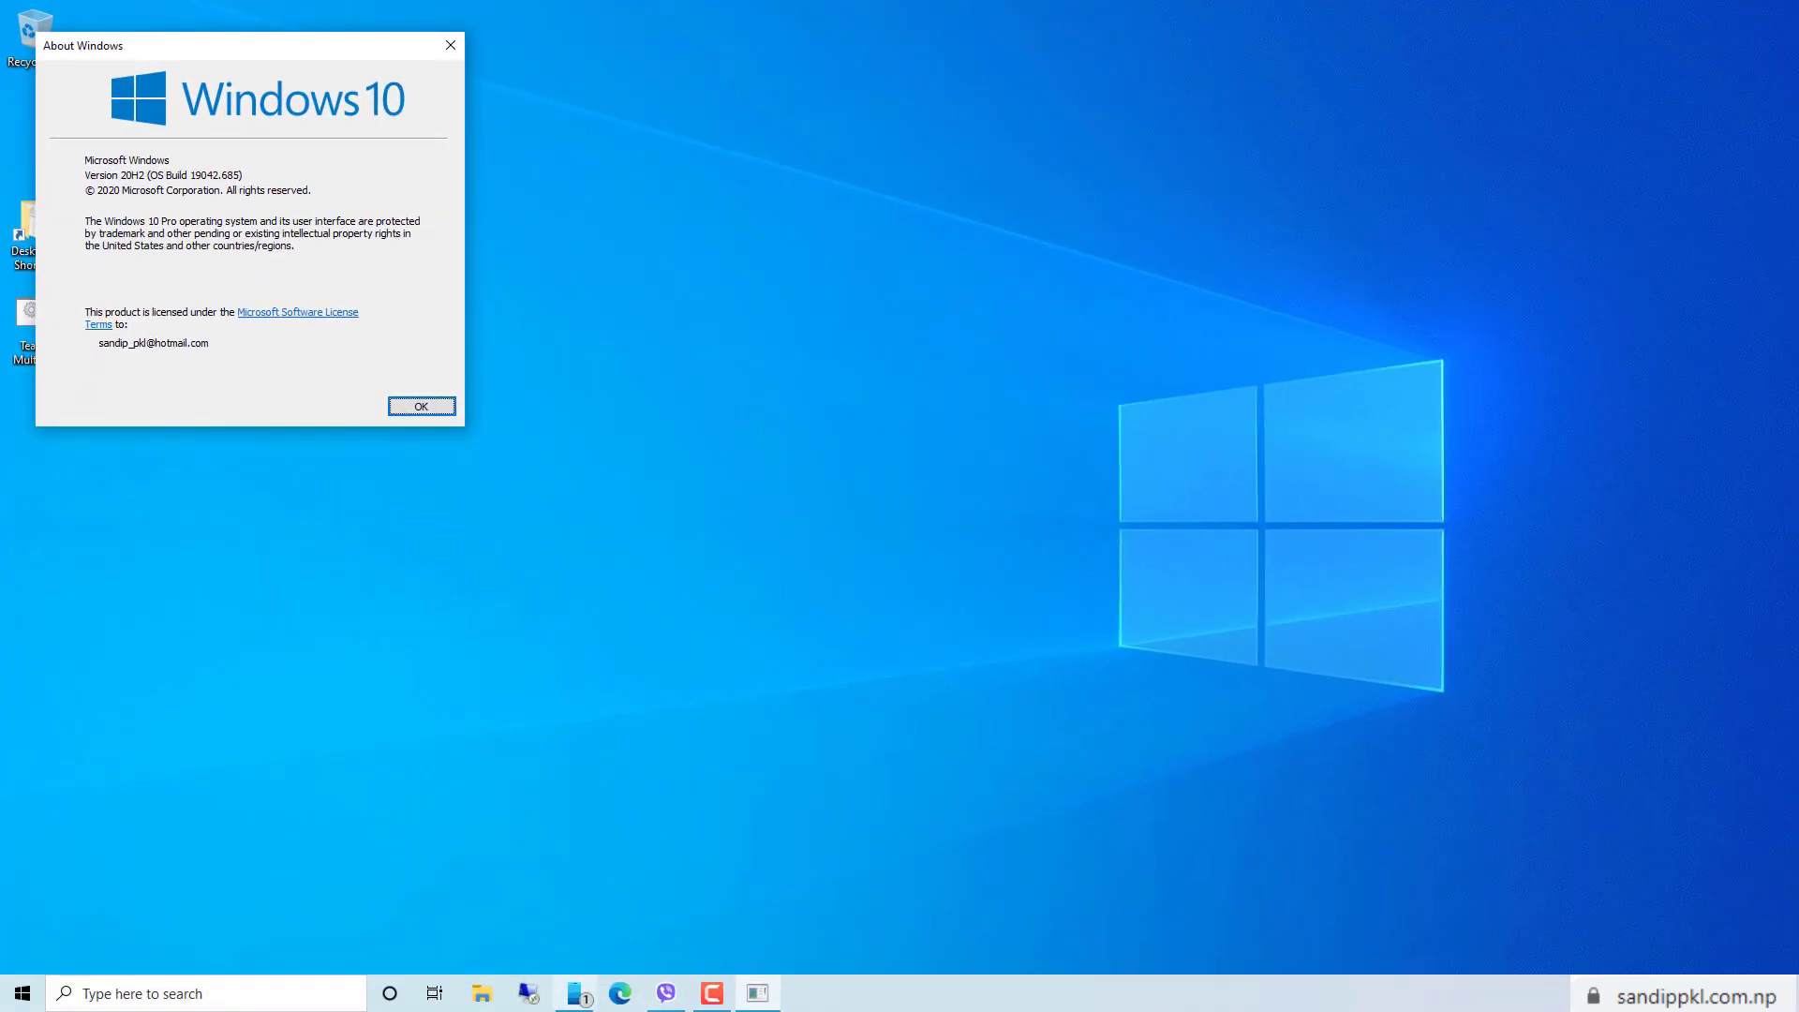
click(537, 991)
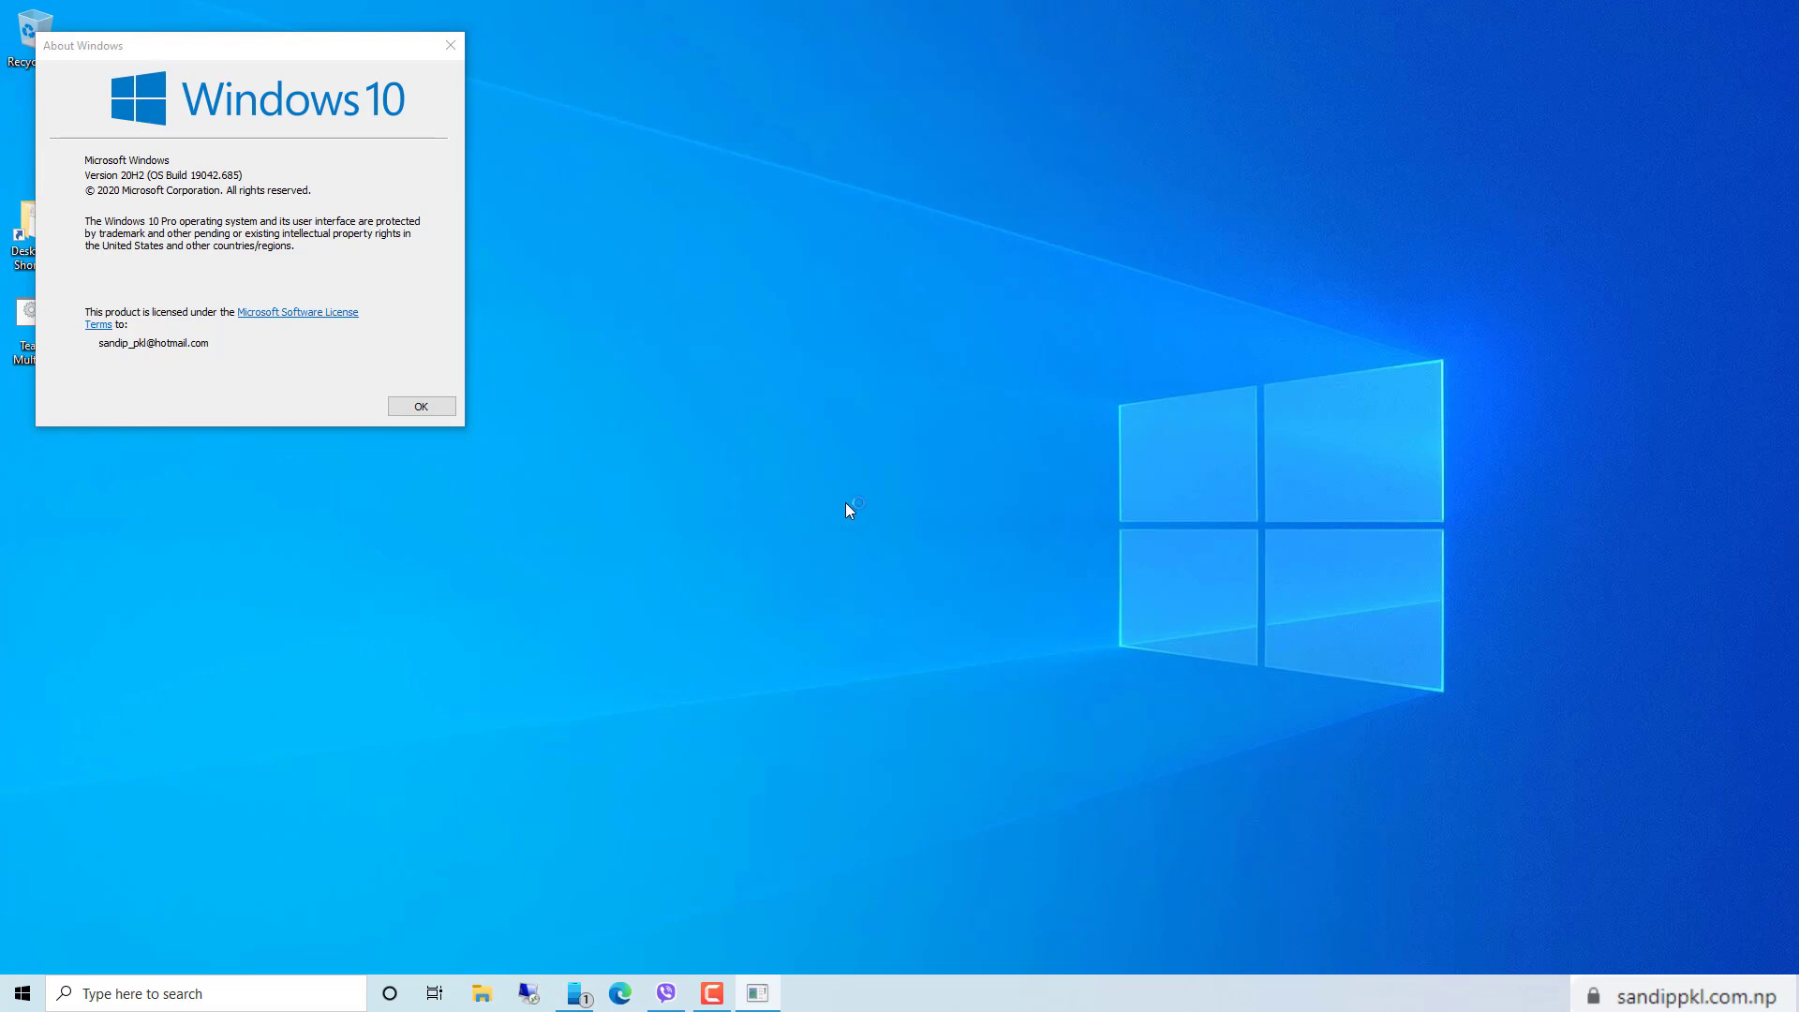
Attempt a second local RDP login with the password; it is refused as all connections are in use
click(437, 392)
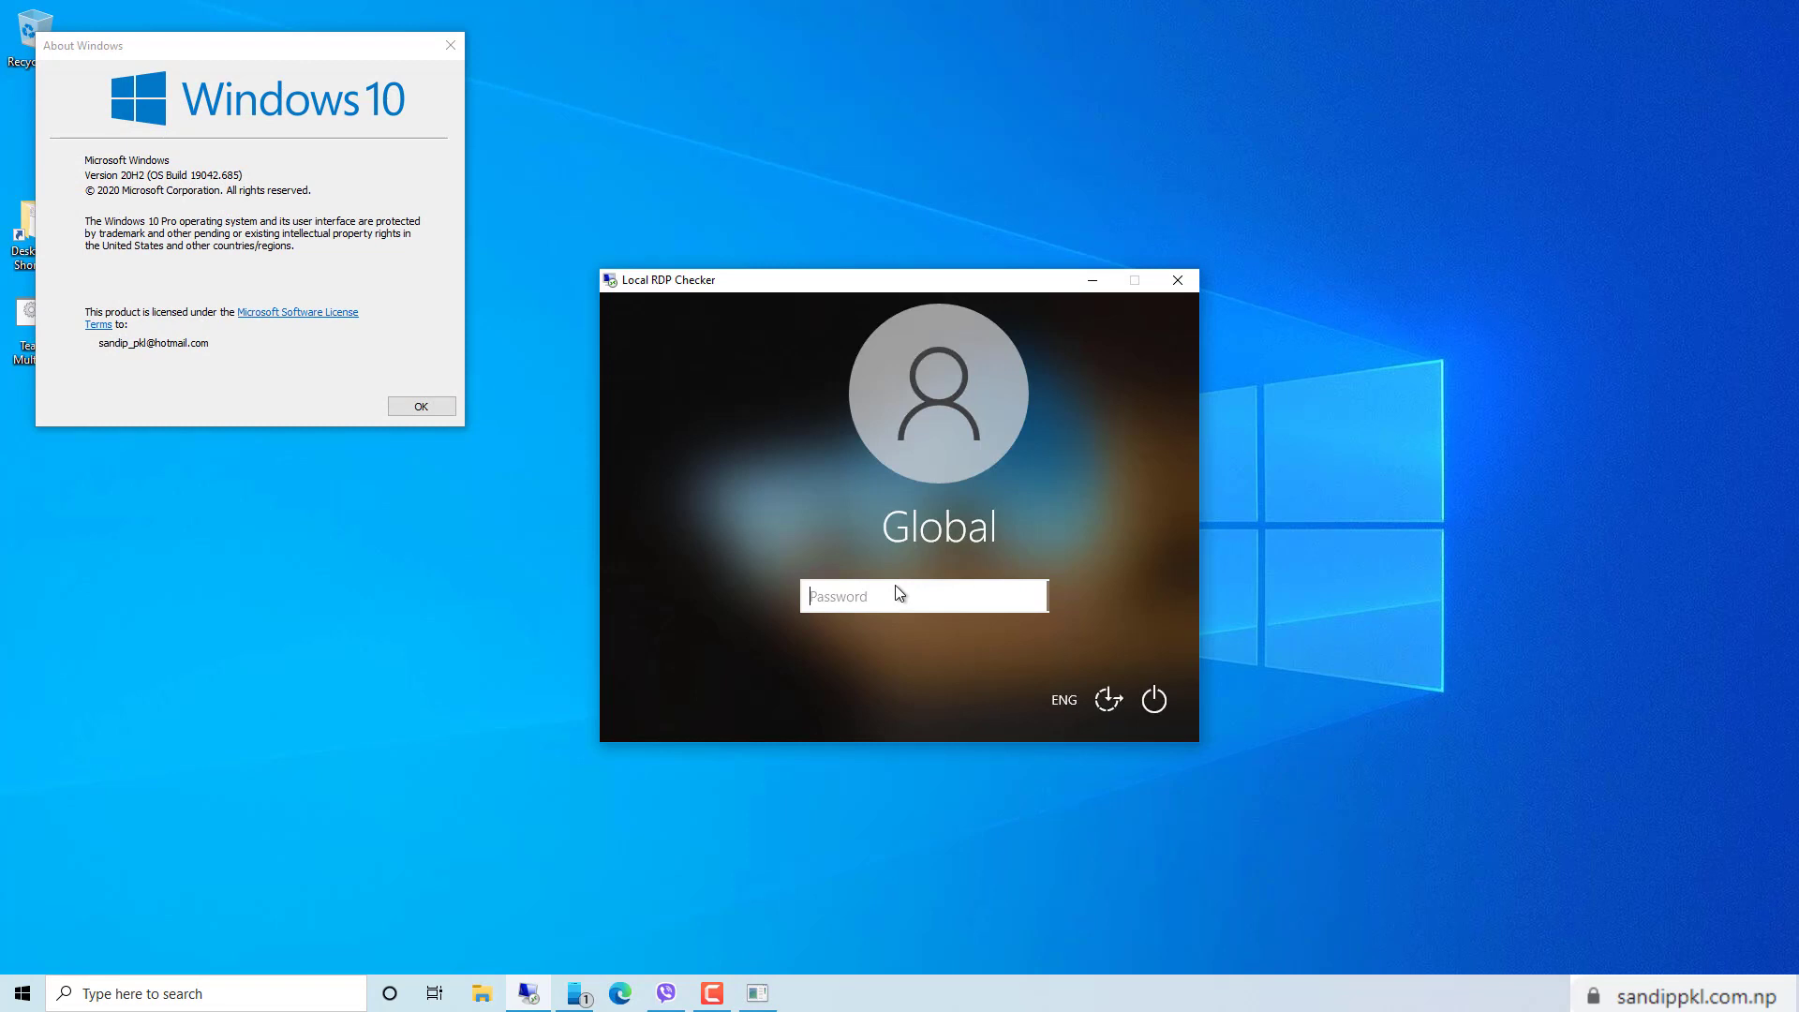
text(•••)
key(Return)
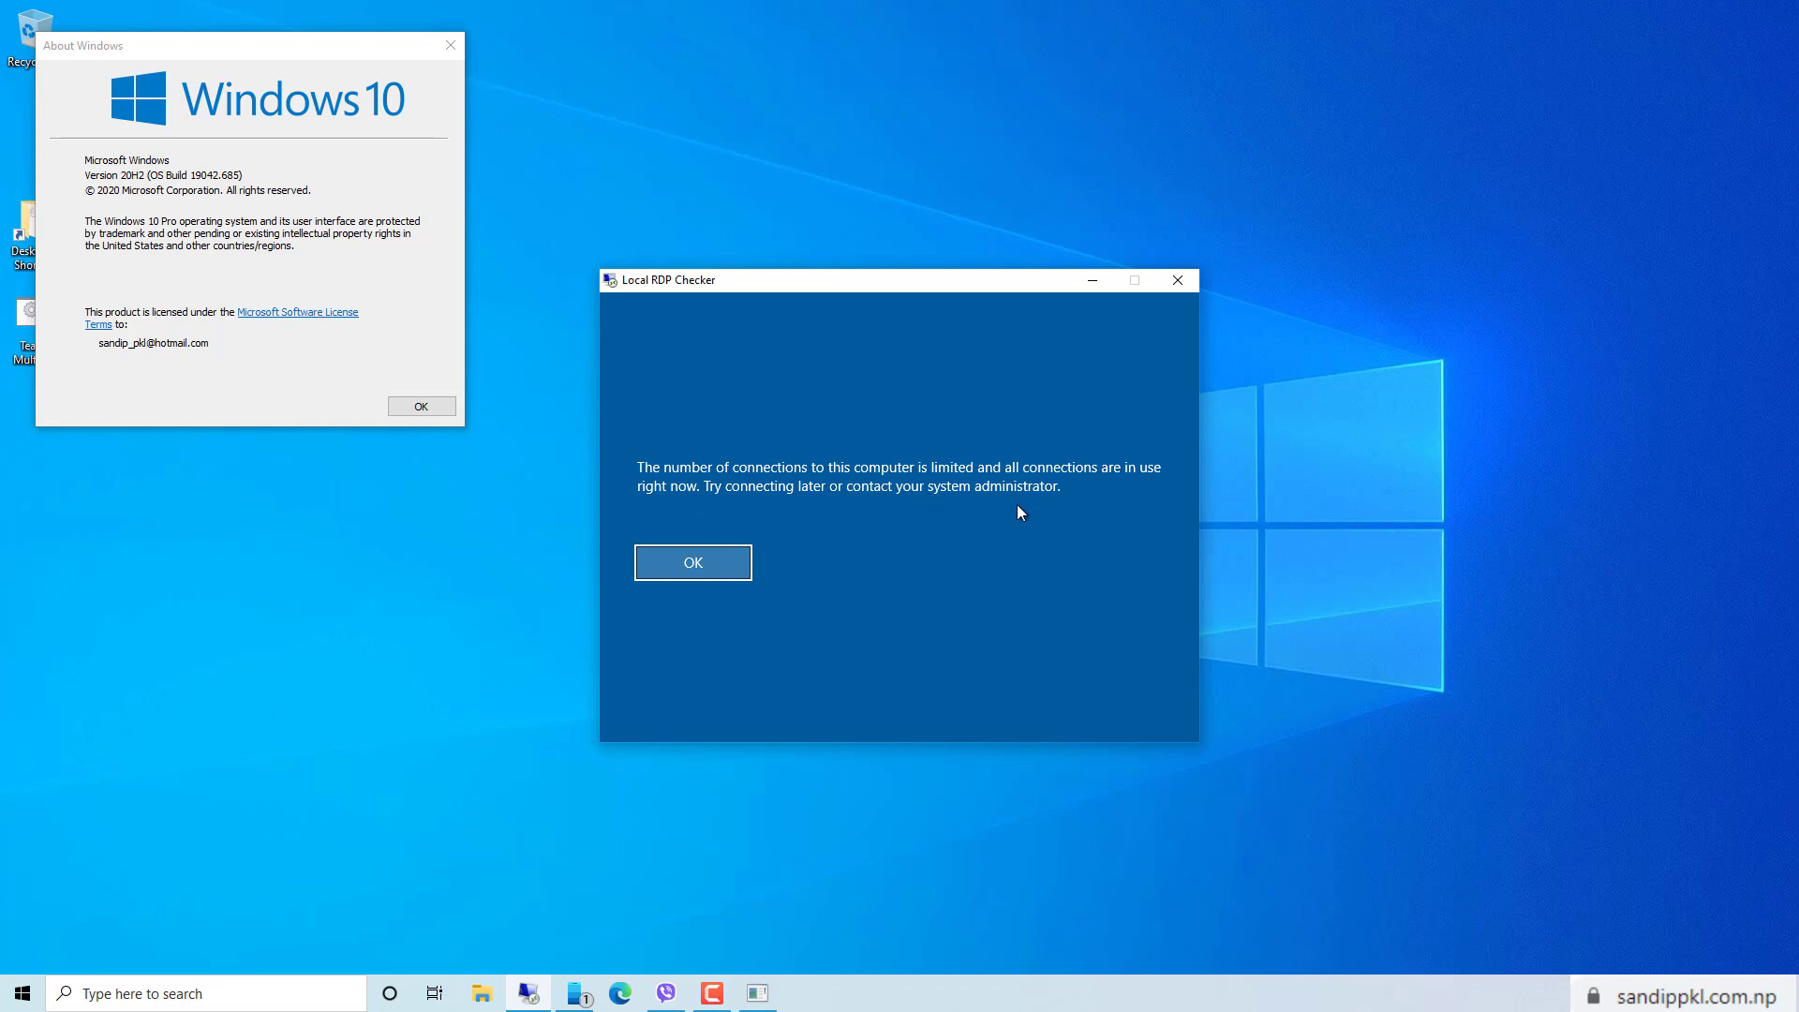
click(693, 566)
Close About Windows and dismiss the desktop context menu
click(451, 45)
right_click(214, 42)
click(375, 99)
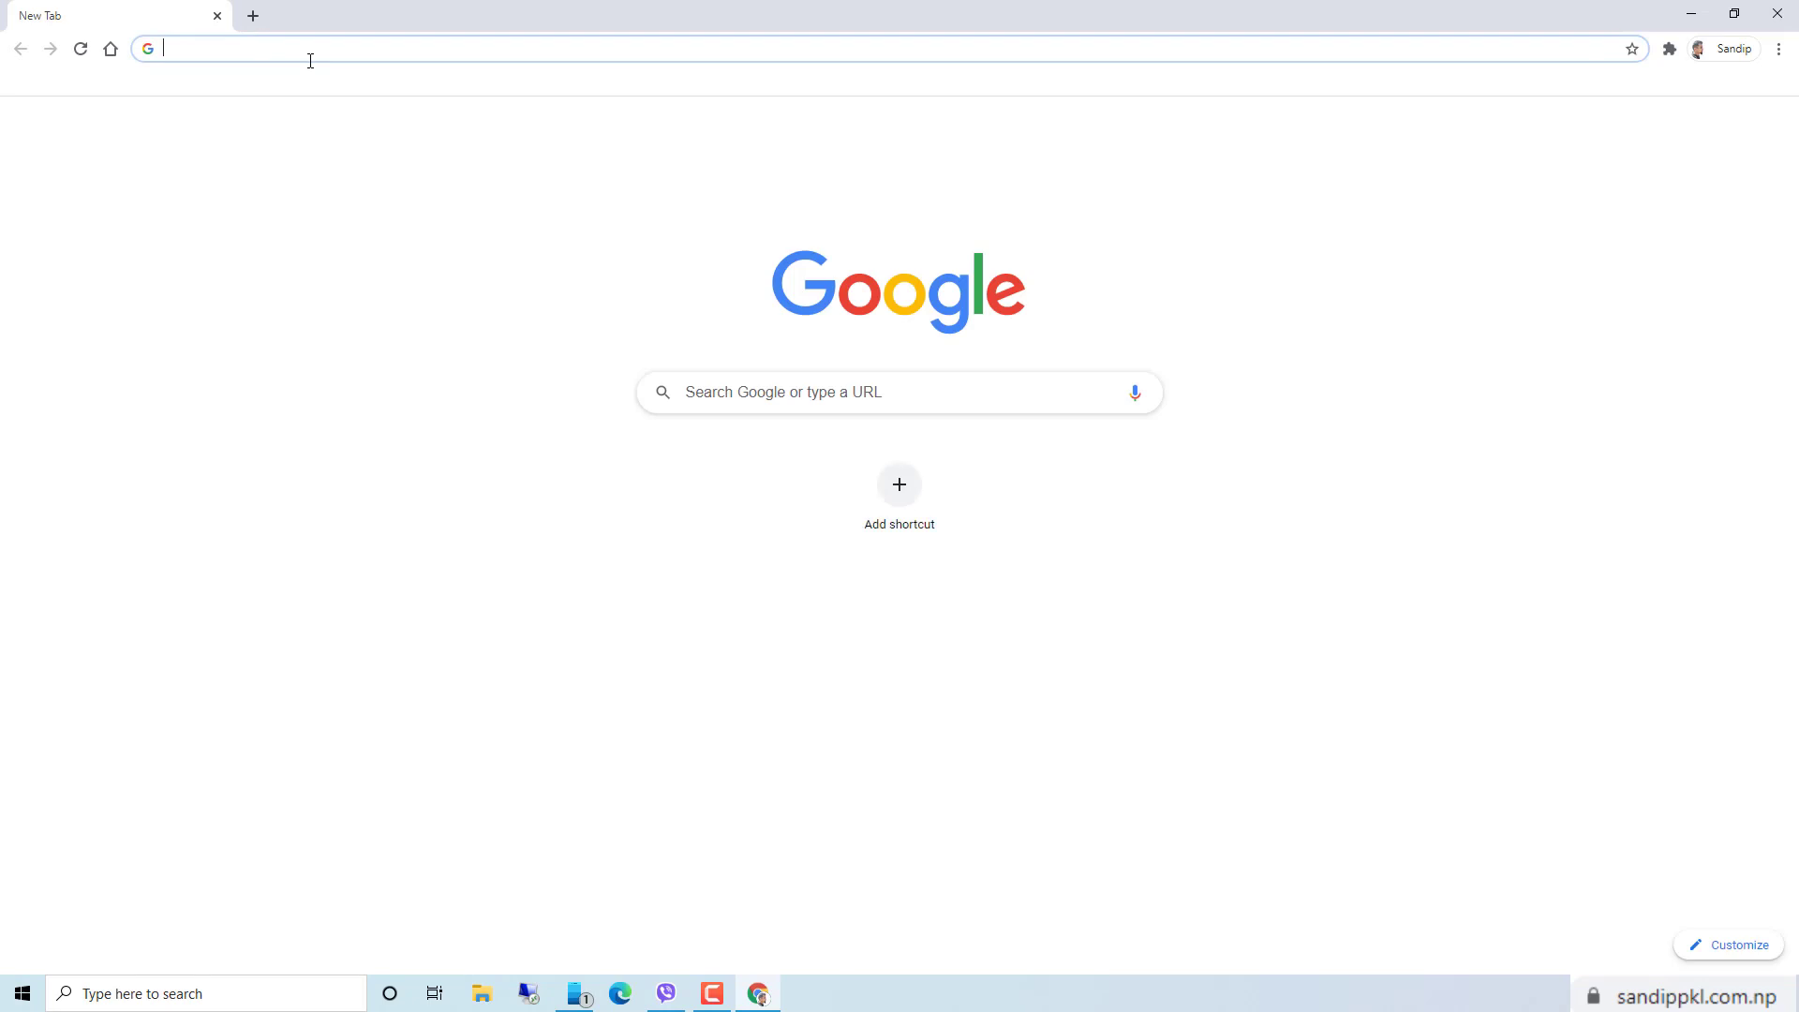
Go to edtecinfo.com and open the Tips & Tricks article on fixing RDP on 20H2, scrolling to its download link
text(EDTEcinfo.com)
key(Return)
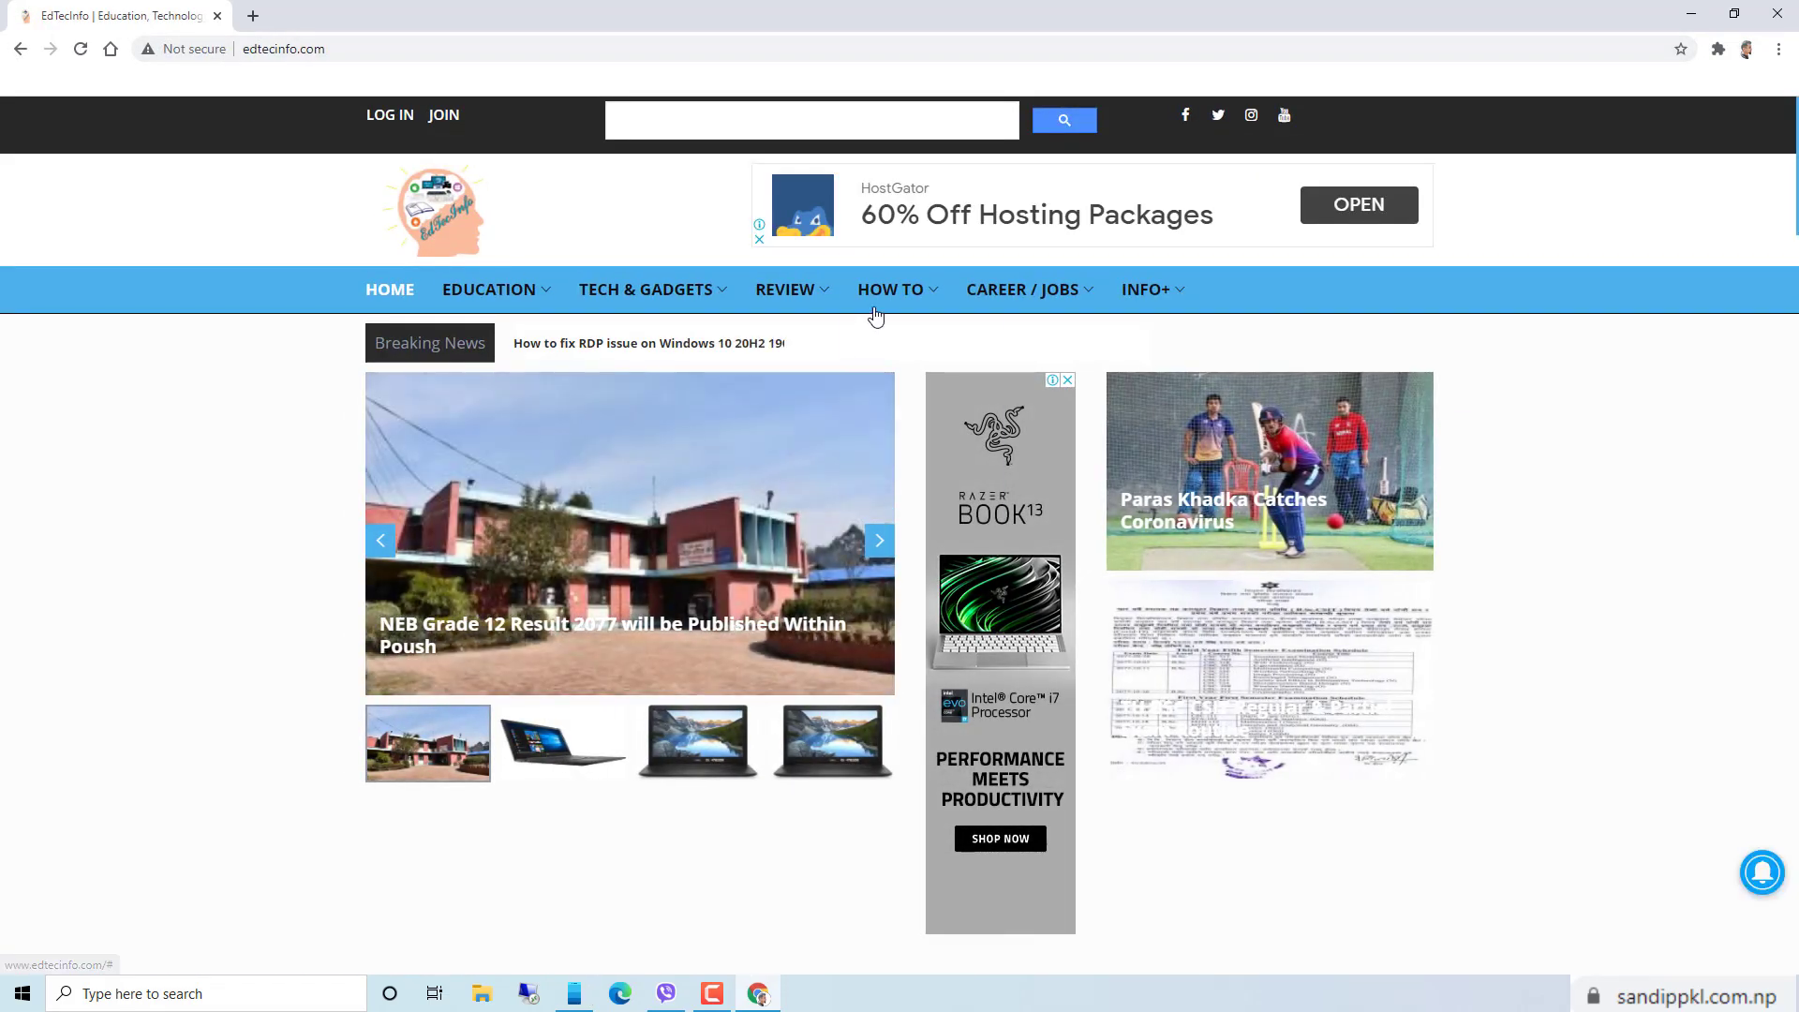
mouse_move(891, 289)
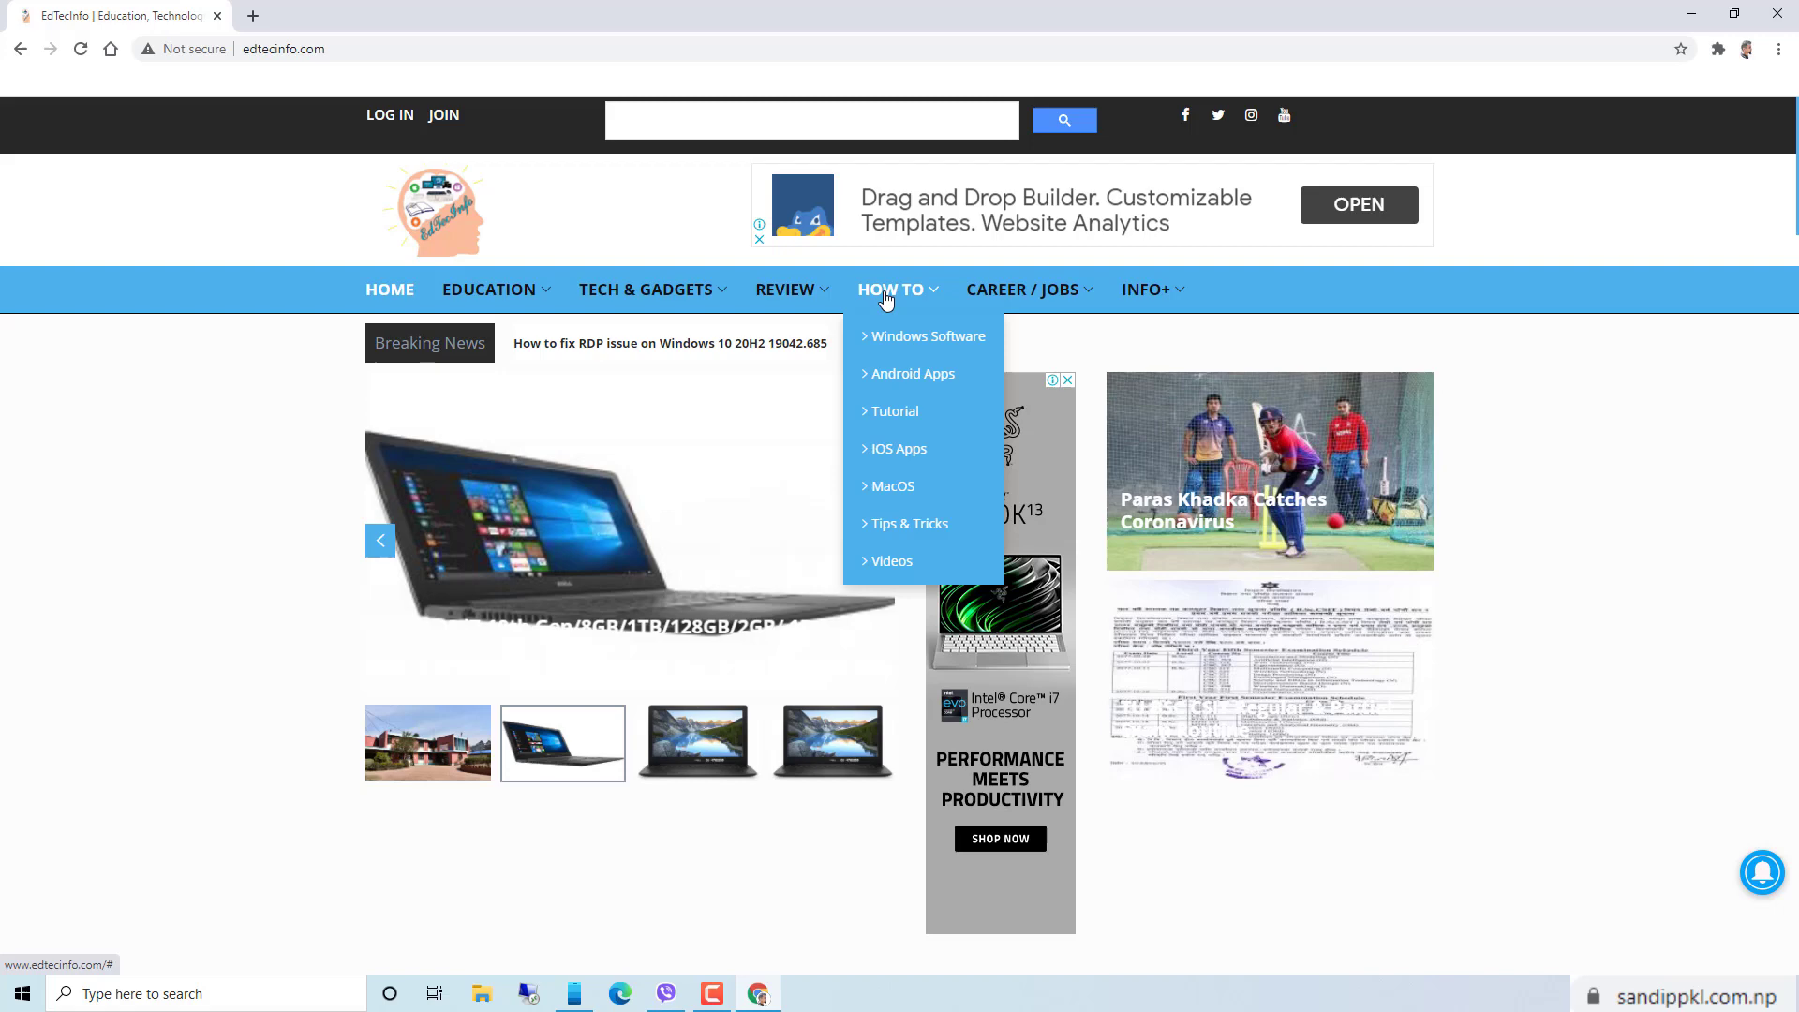
click(907, 527)
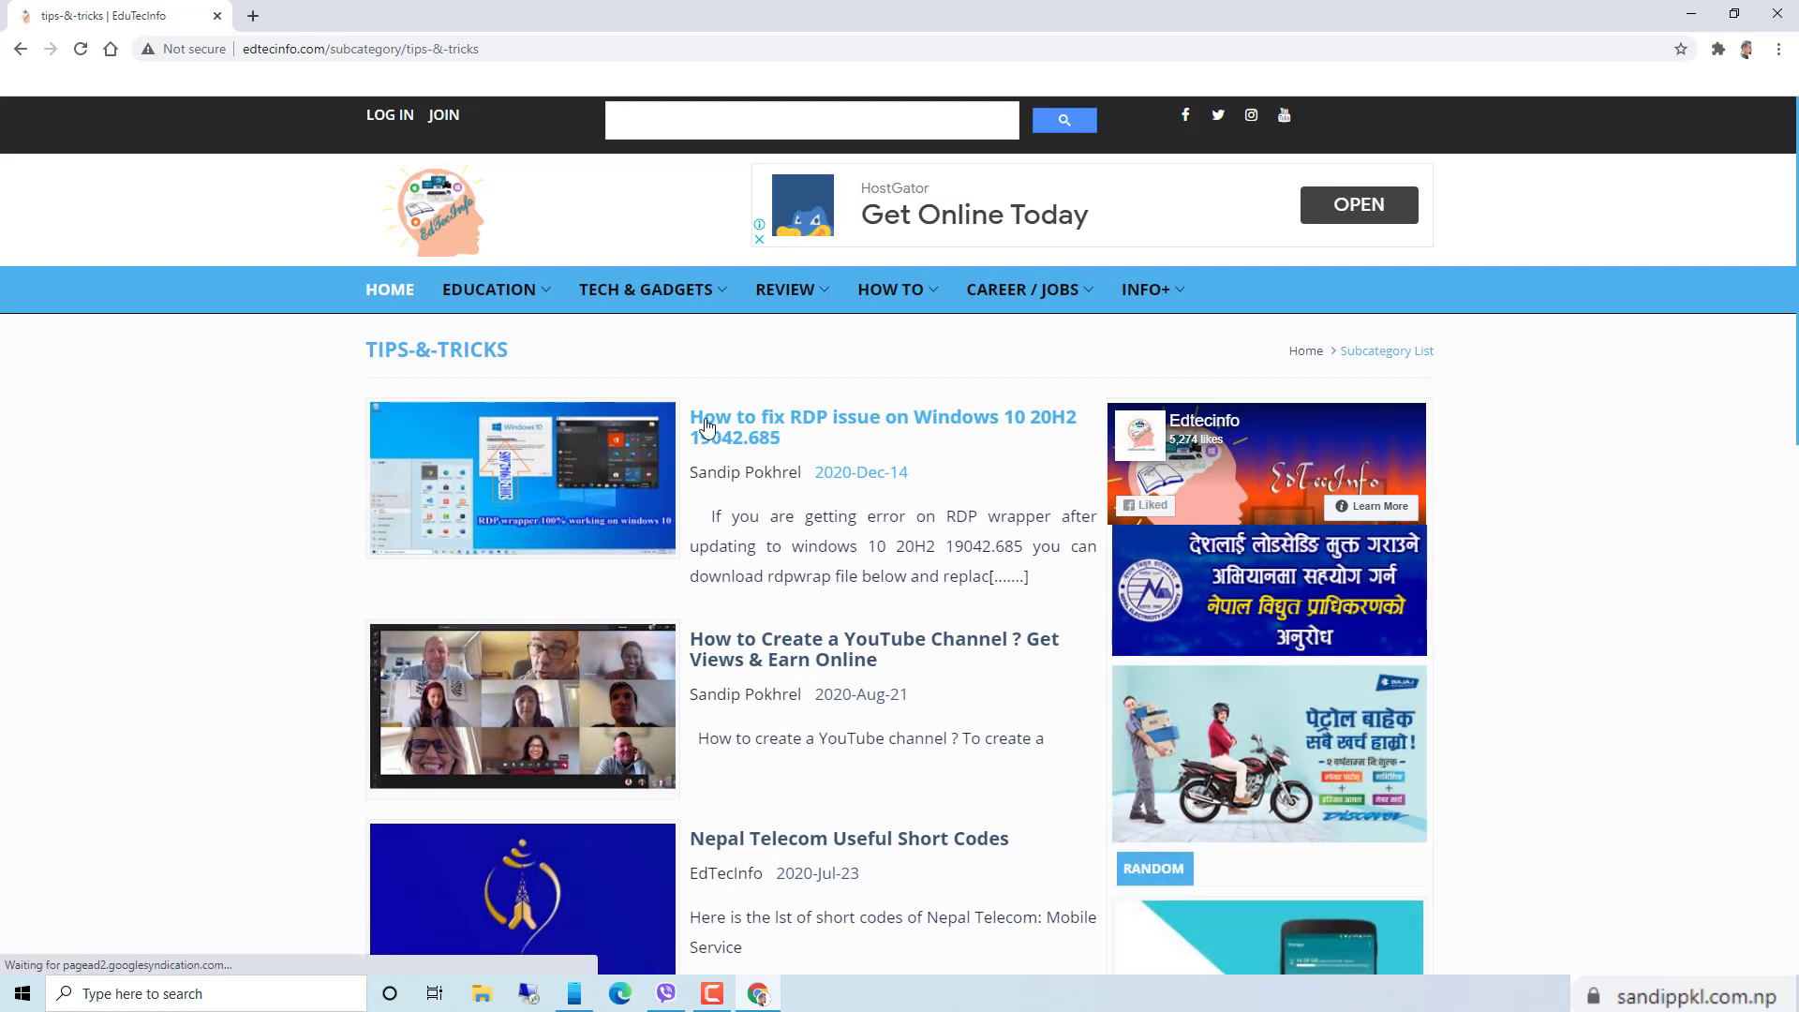
click(756, 446)
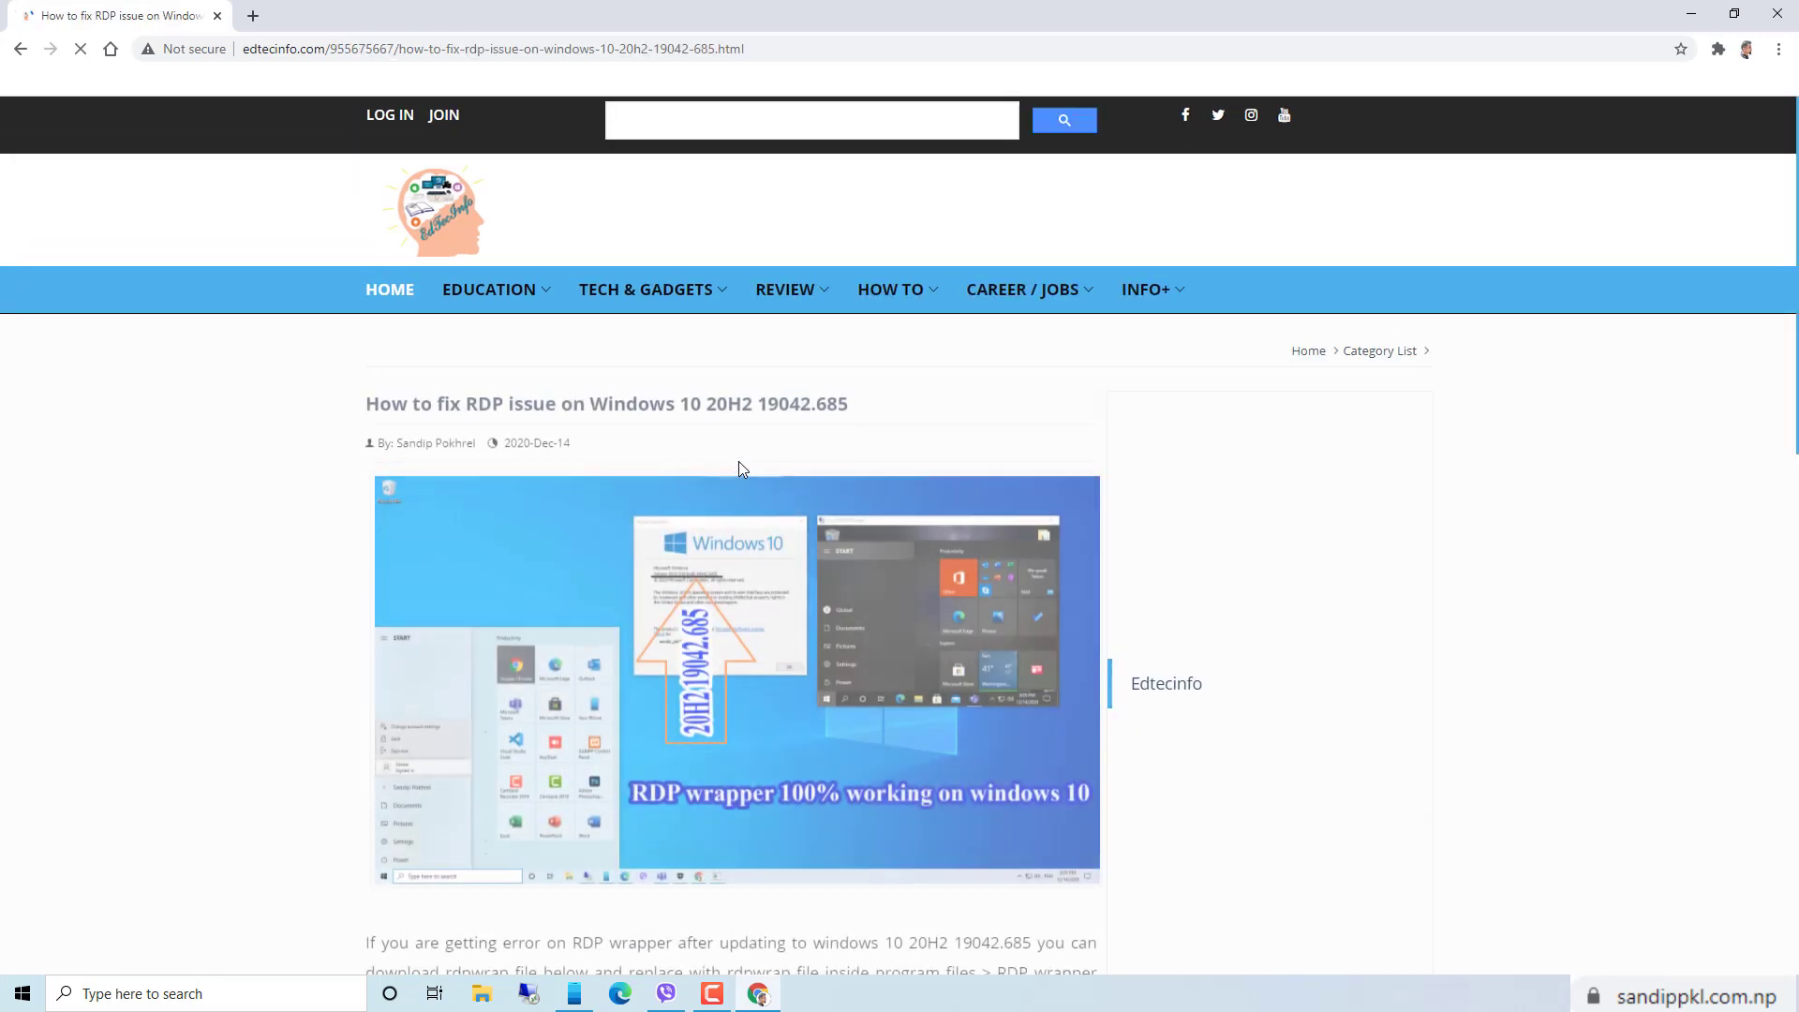
scroll(738, 461, down, 3)
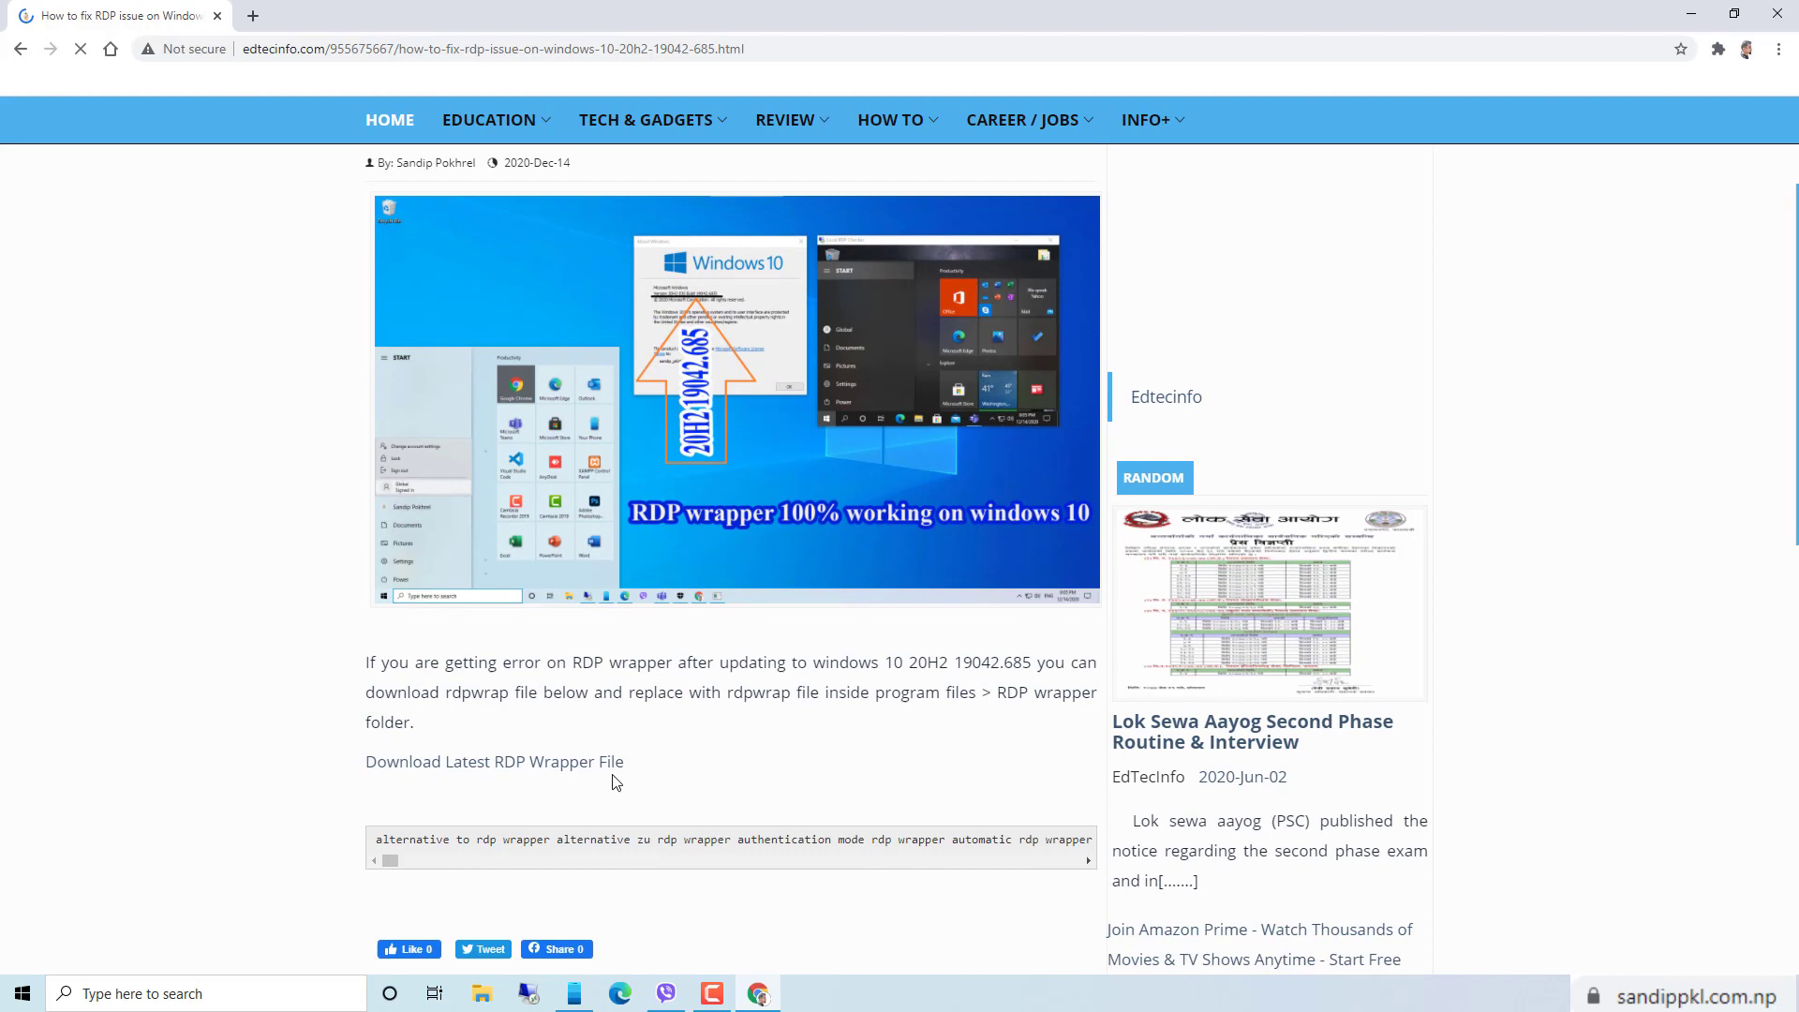
scroll(610, 777, down, 2)
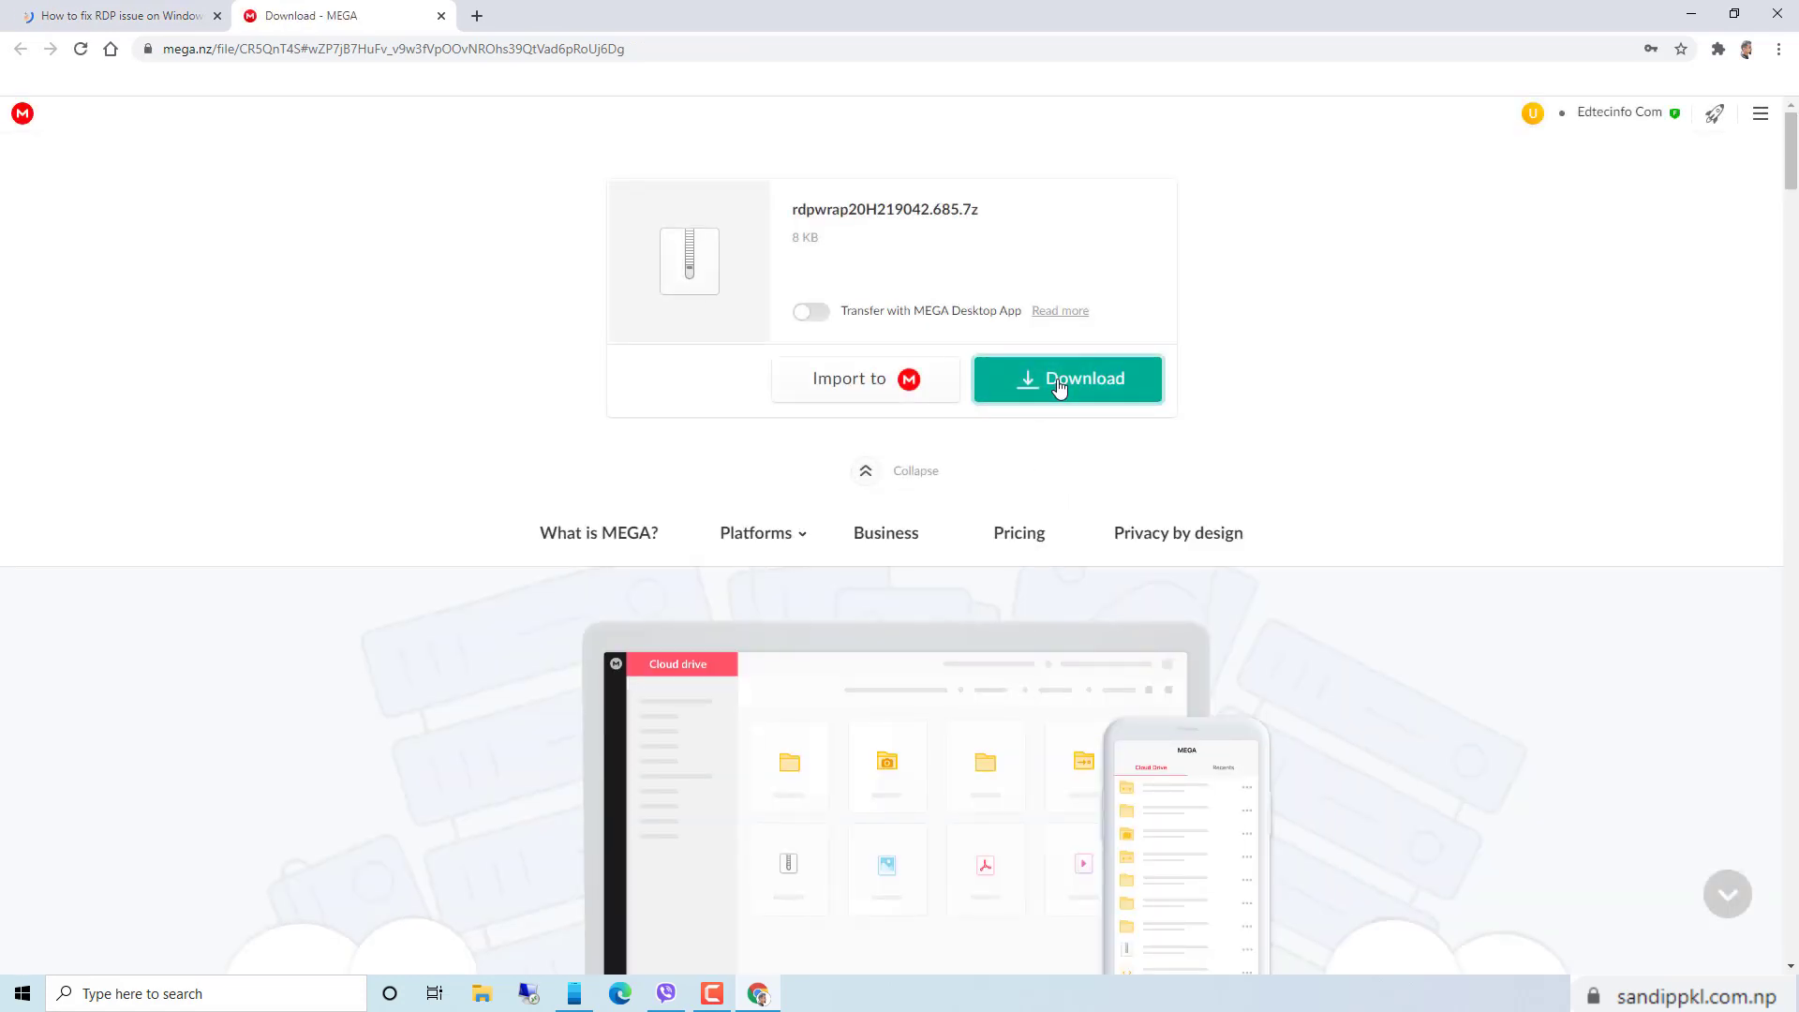
Download rdpwrap20H219042.685.7z from MEGA to the Desktop and minimize Chrome
click(1058, 384)
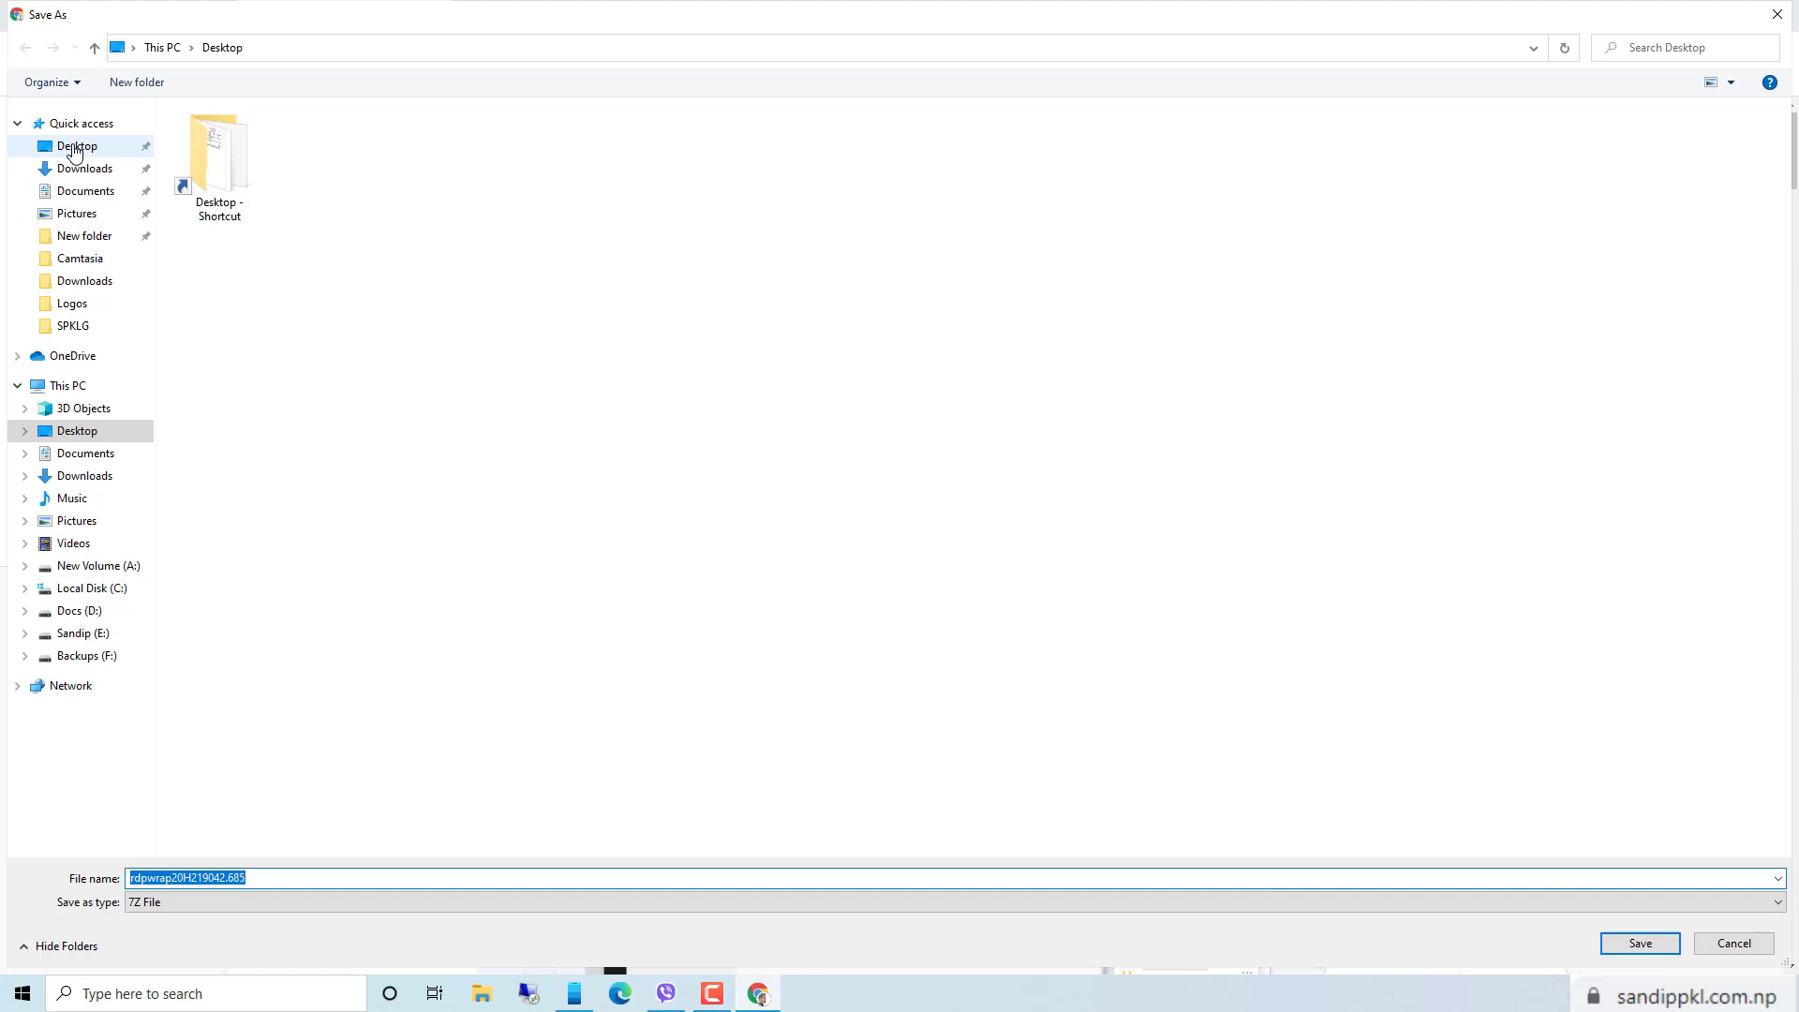
click(76, 148)
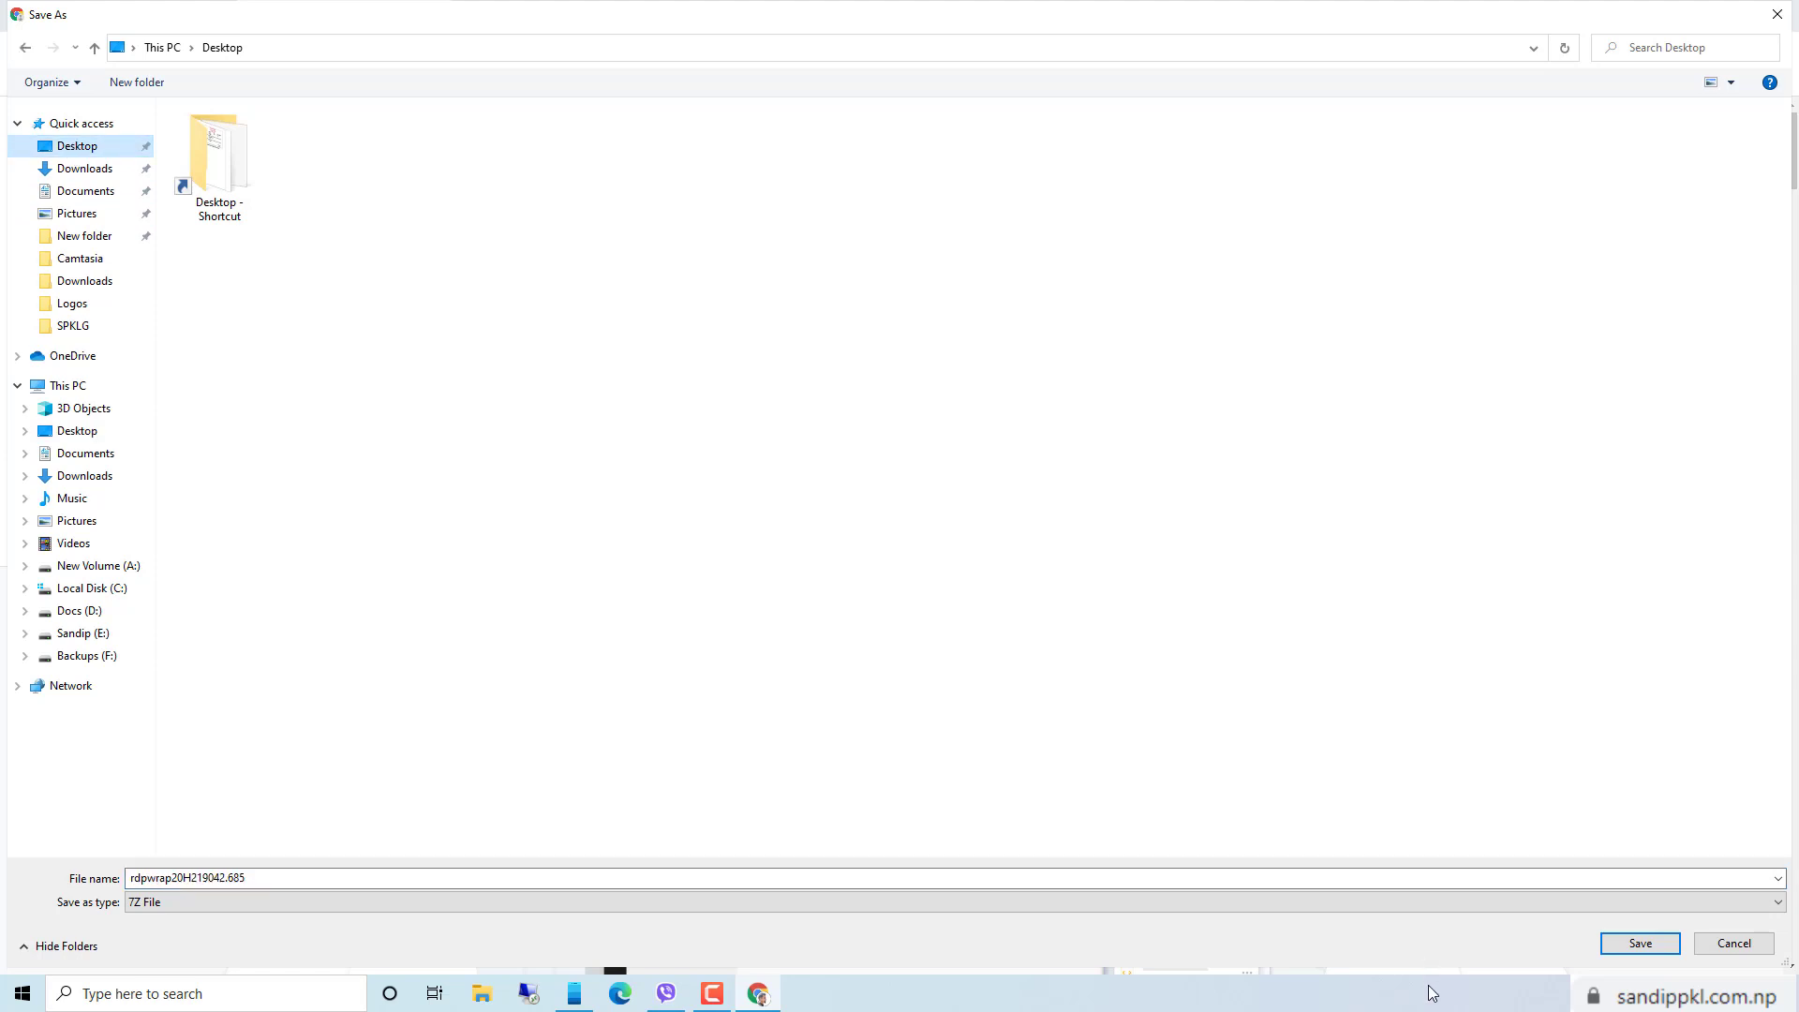
click(1667, 946)
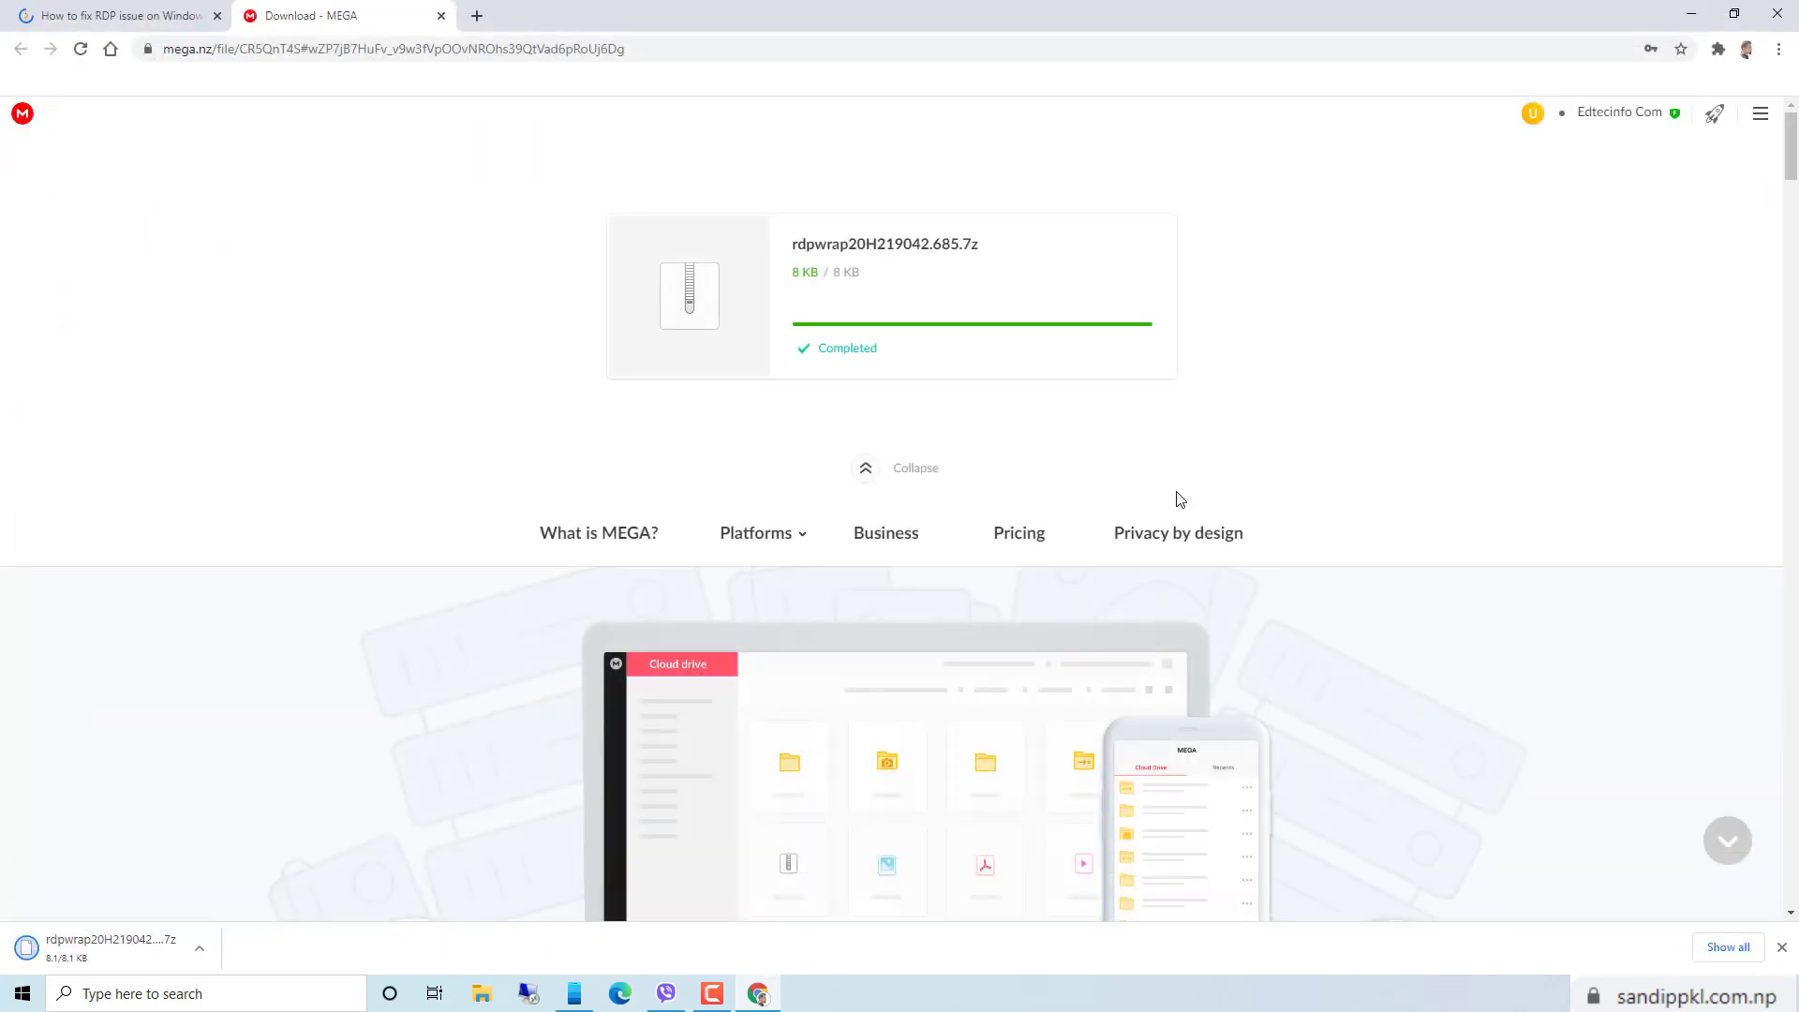
click(1691, 19)
Refresh the desktop to reveal the rdpwrap archive, then open Windows Settings from Start
right_click(757, 370)
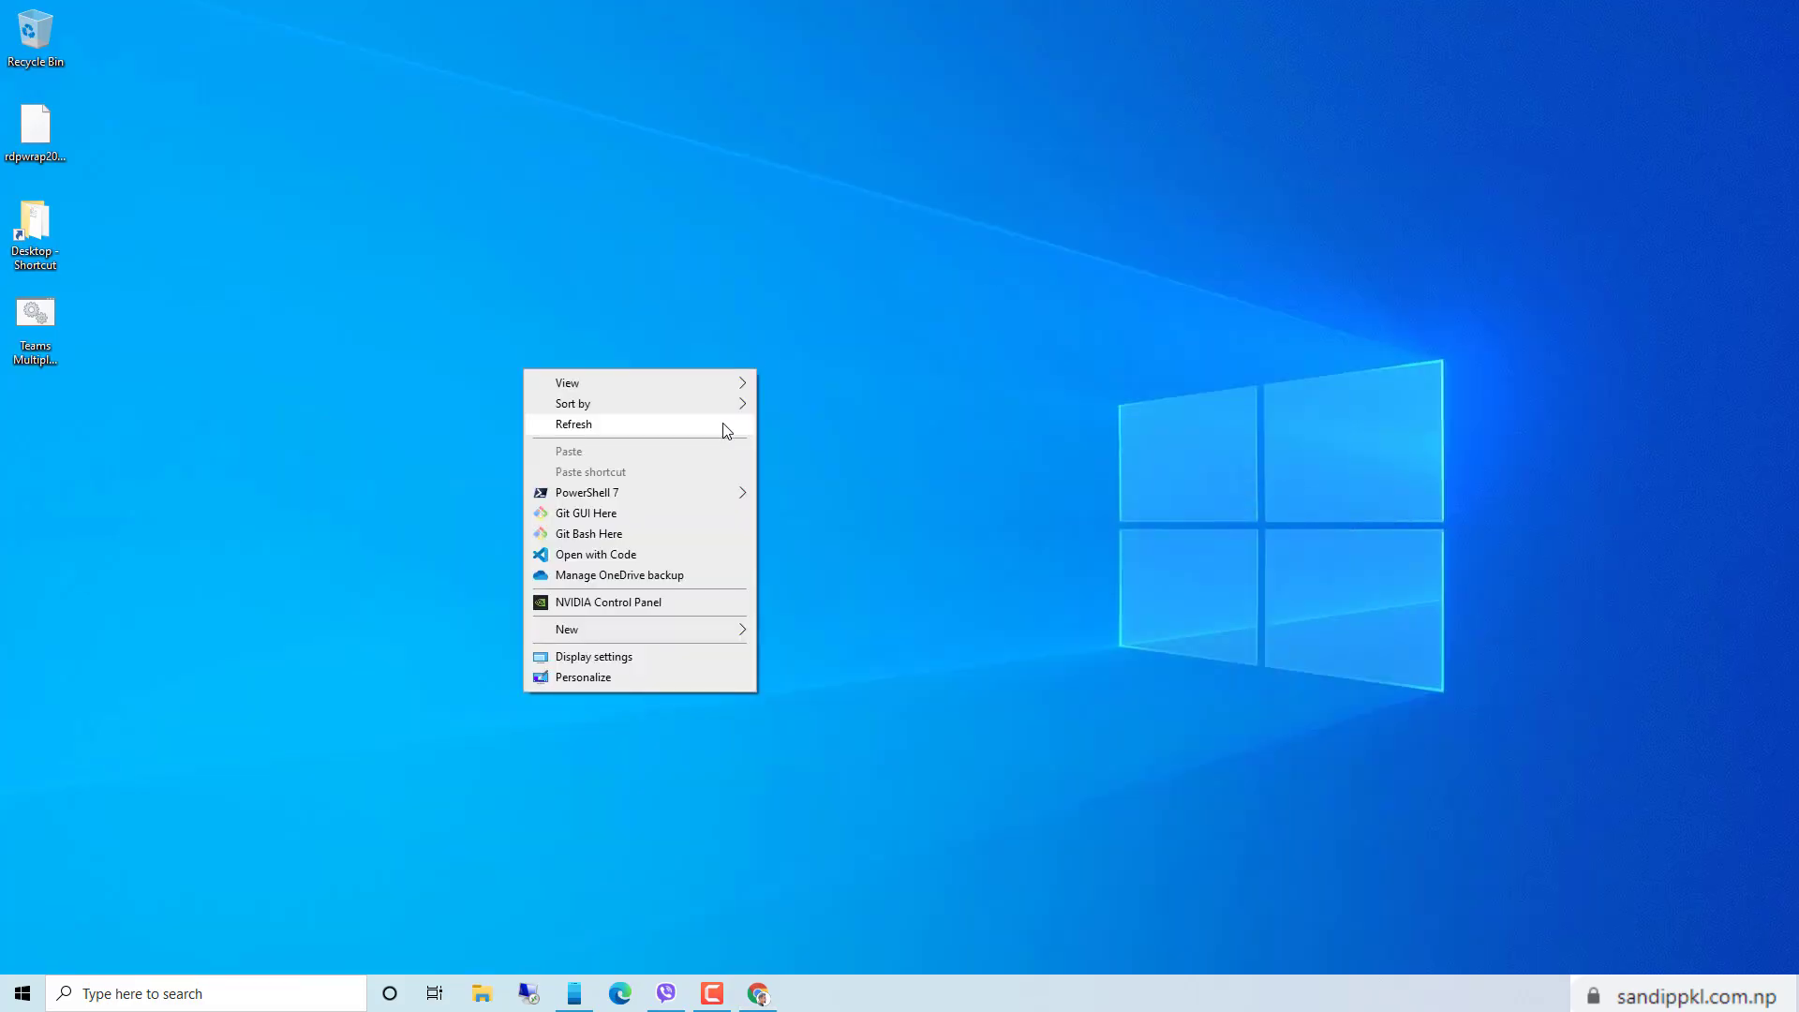
click(654, 425)
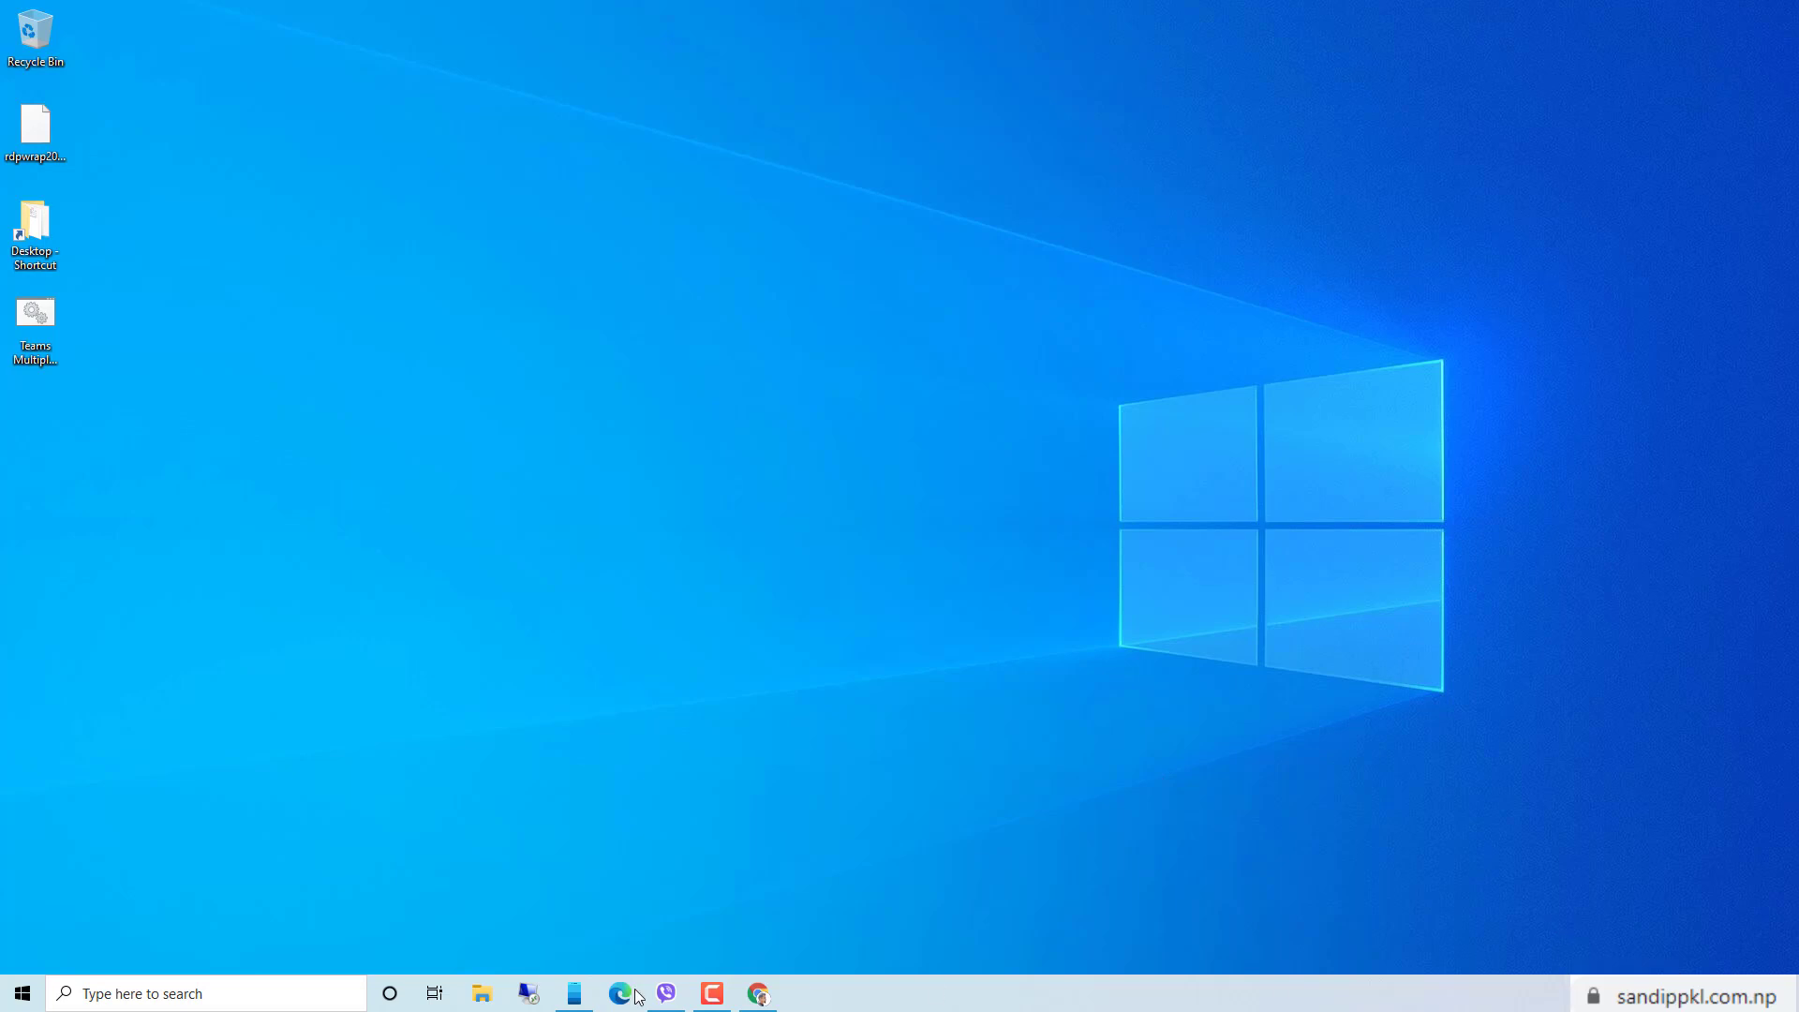
click(23, 993)
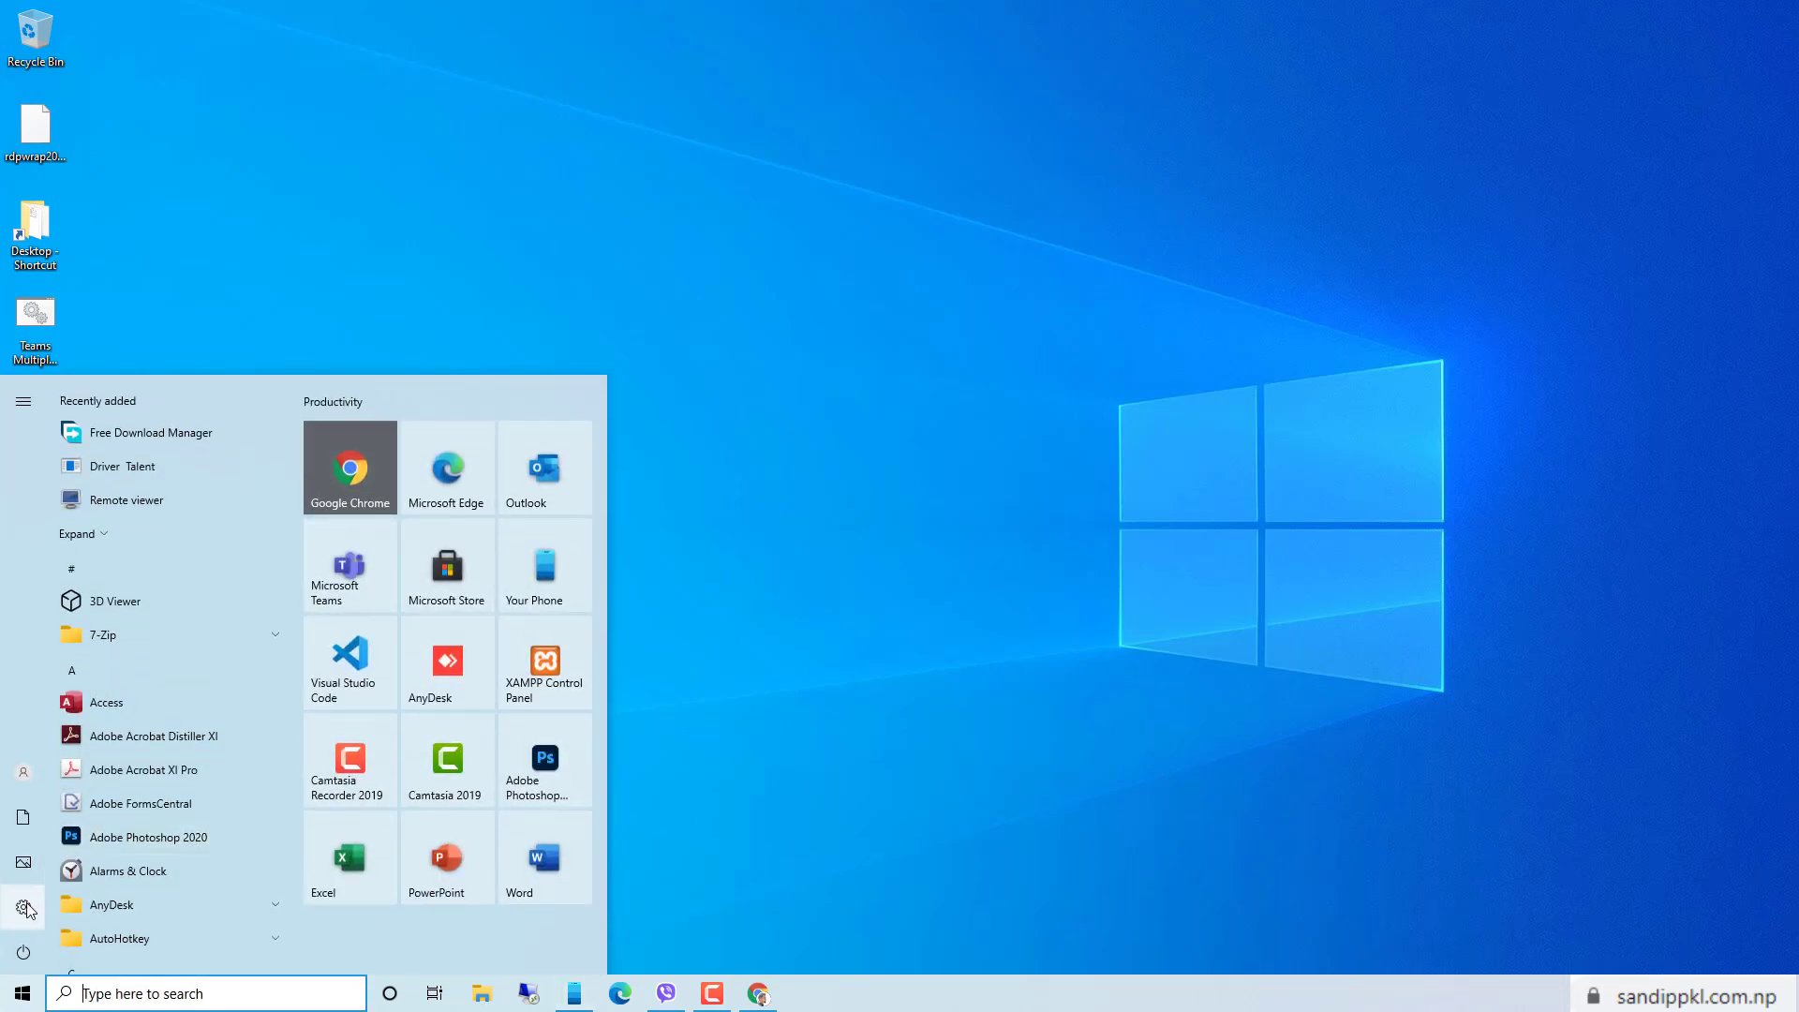
click(25, 905)
Navigate Update & Security > Windows Security to the Virus & threat protection settings
click(869, 634)
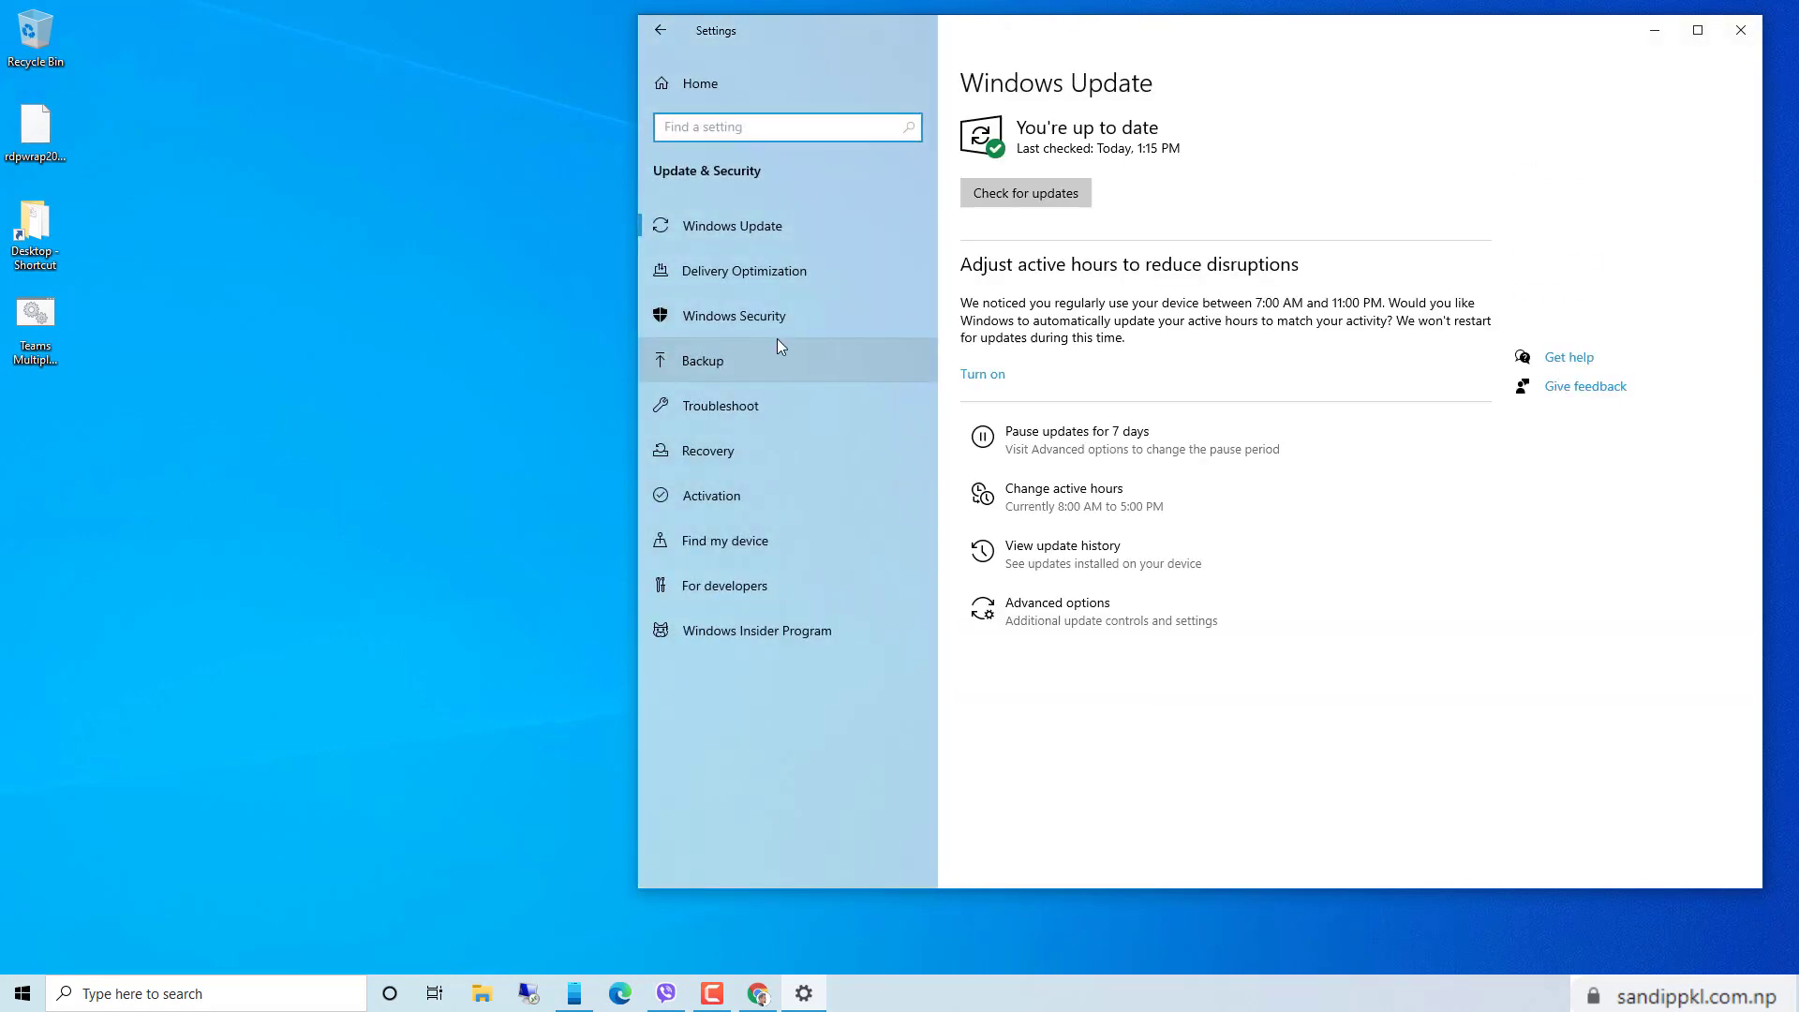
click(824, 324)
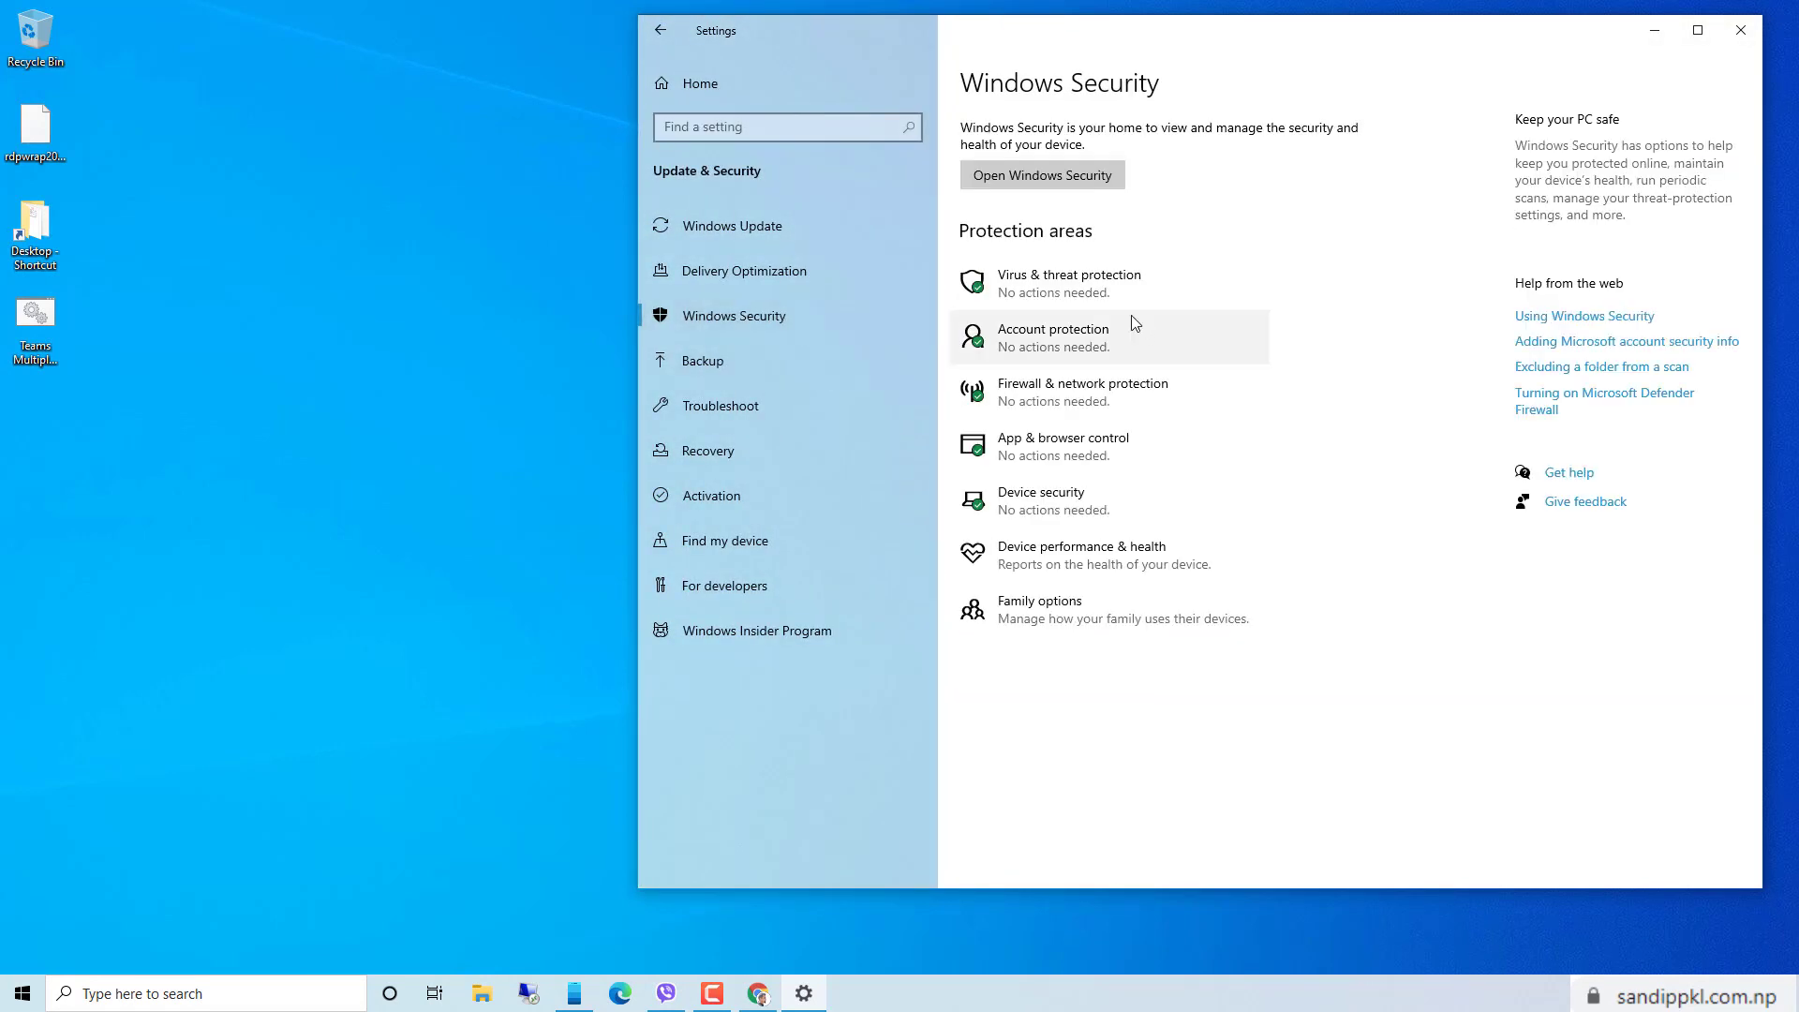
click(1097, 290)
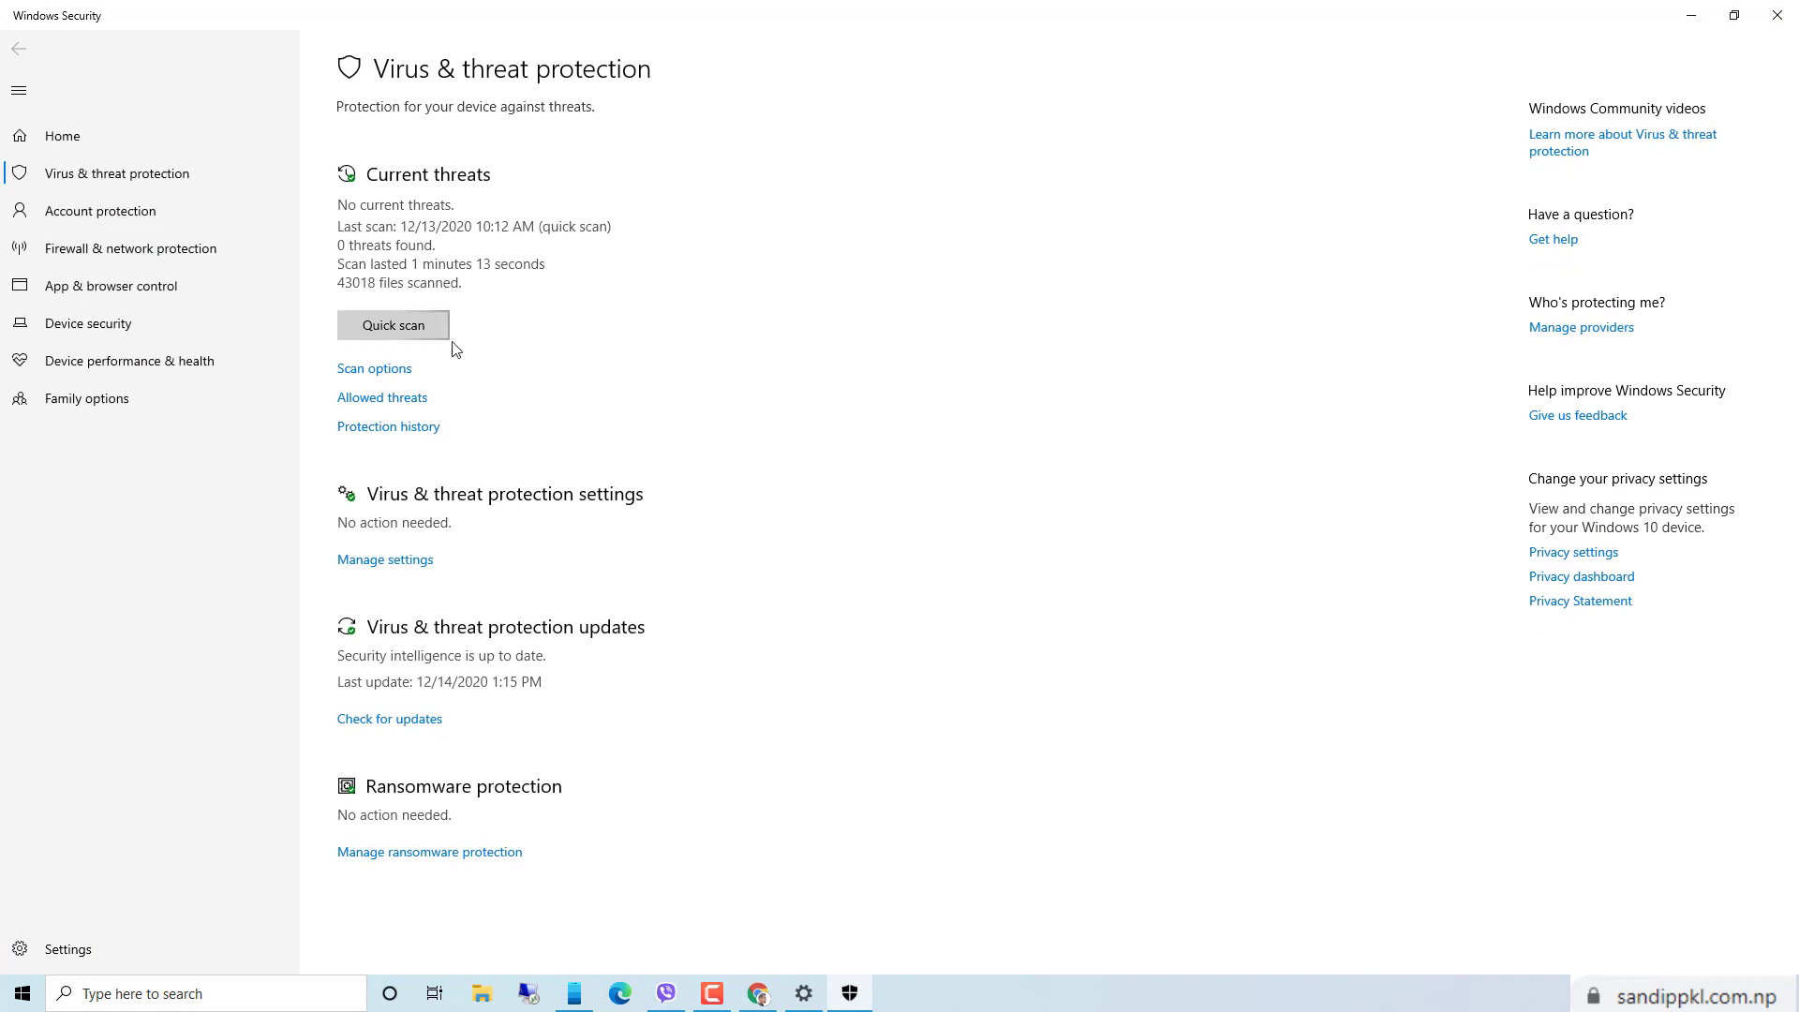
click(411, 559)
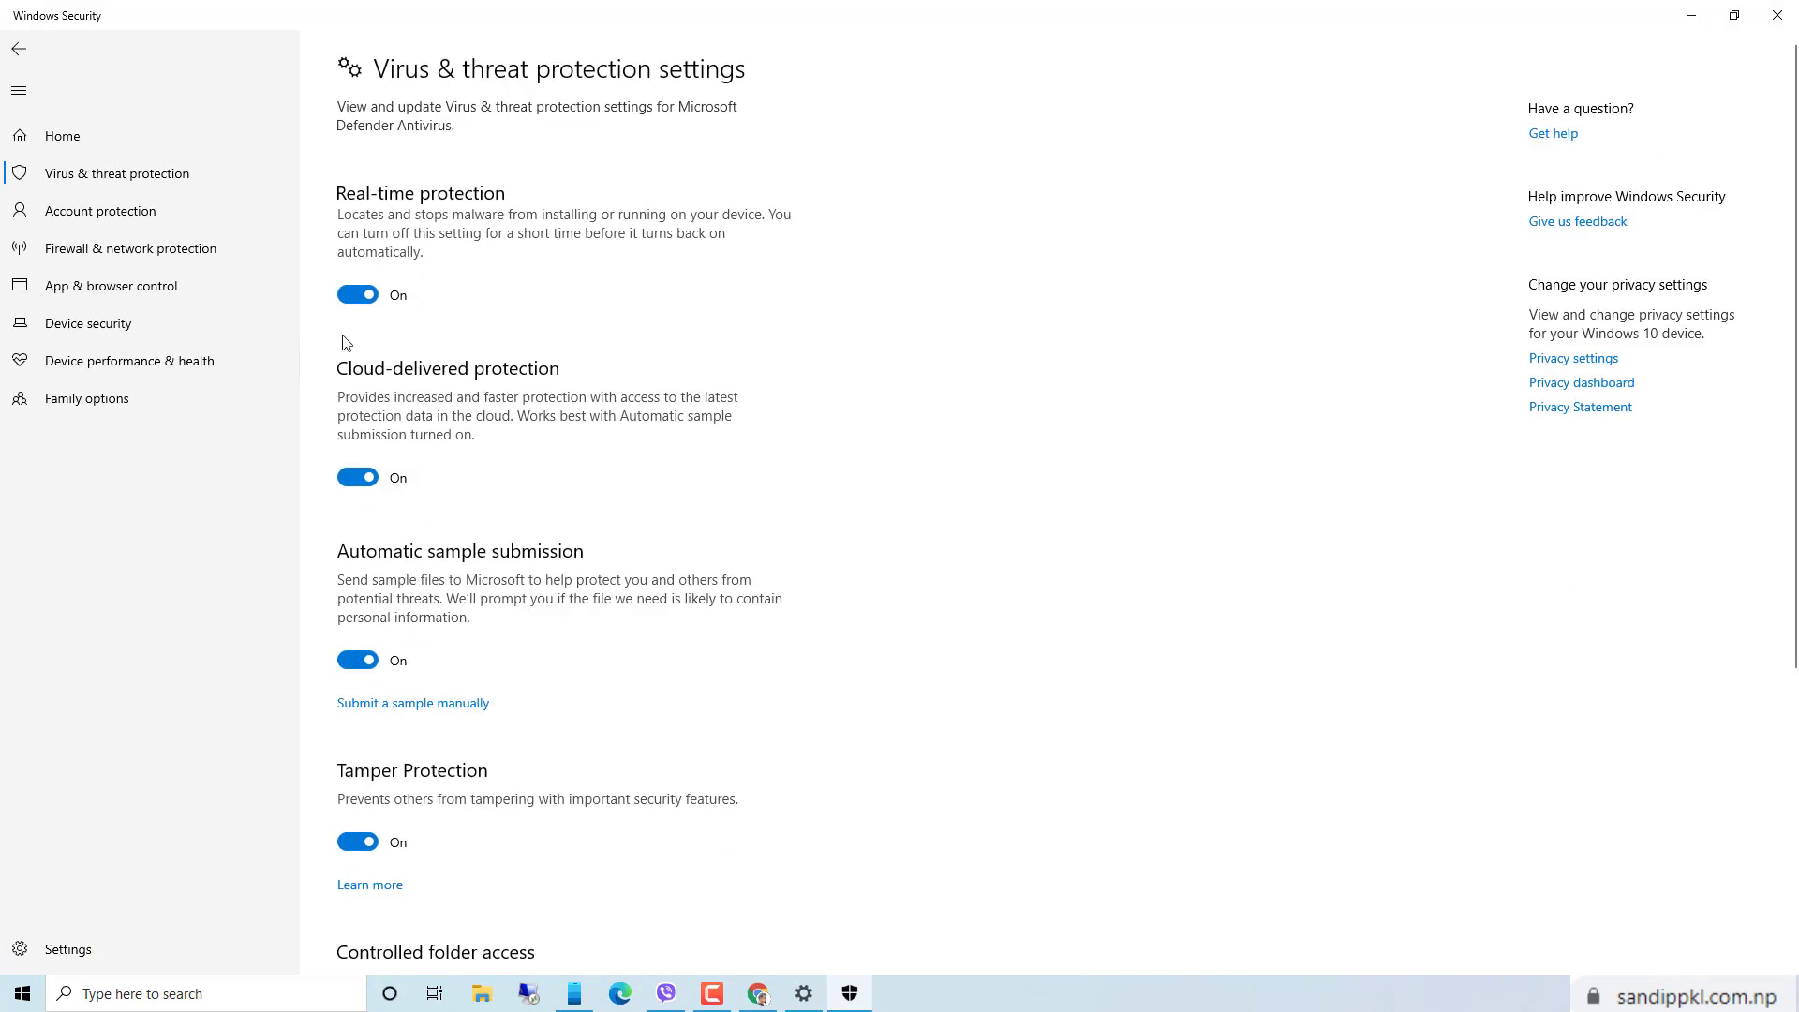
Switch off real-time, cloud-delivered, automatic sample submission and tamper protection, dismissing each warning
click(347, 294)
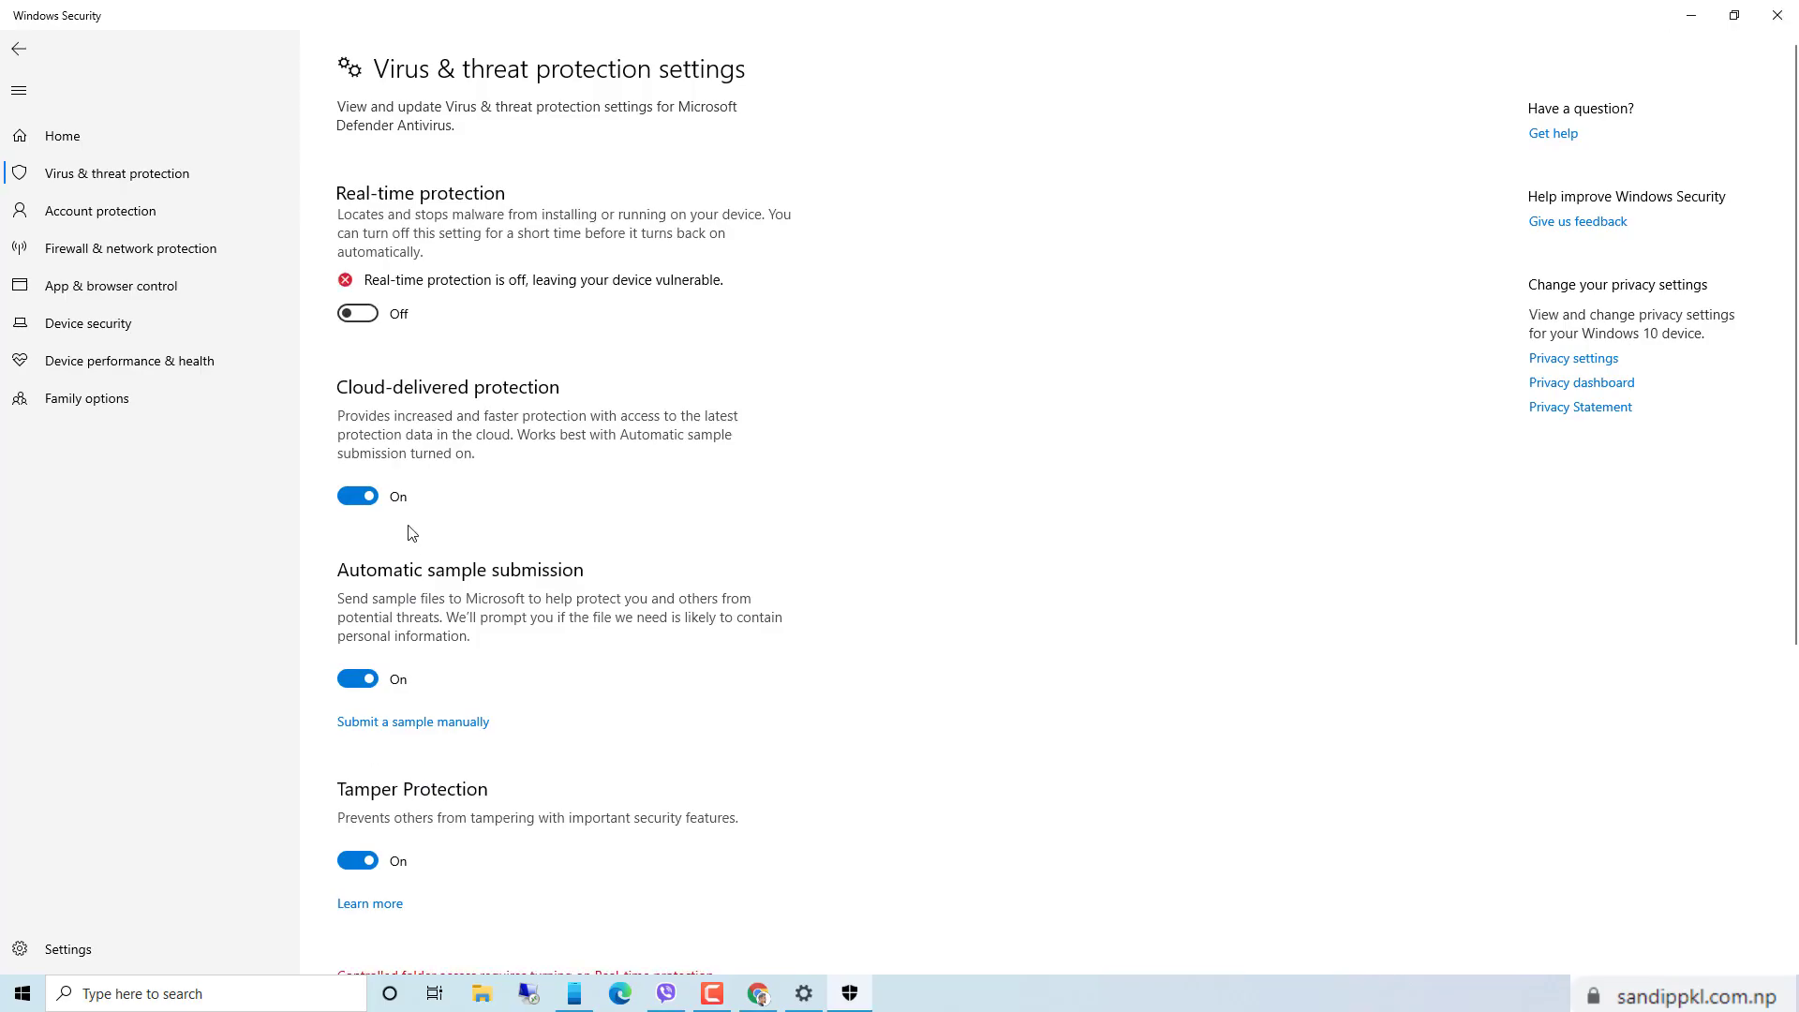
click(356, 498)
click(361, 718)
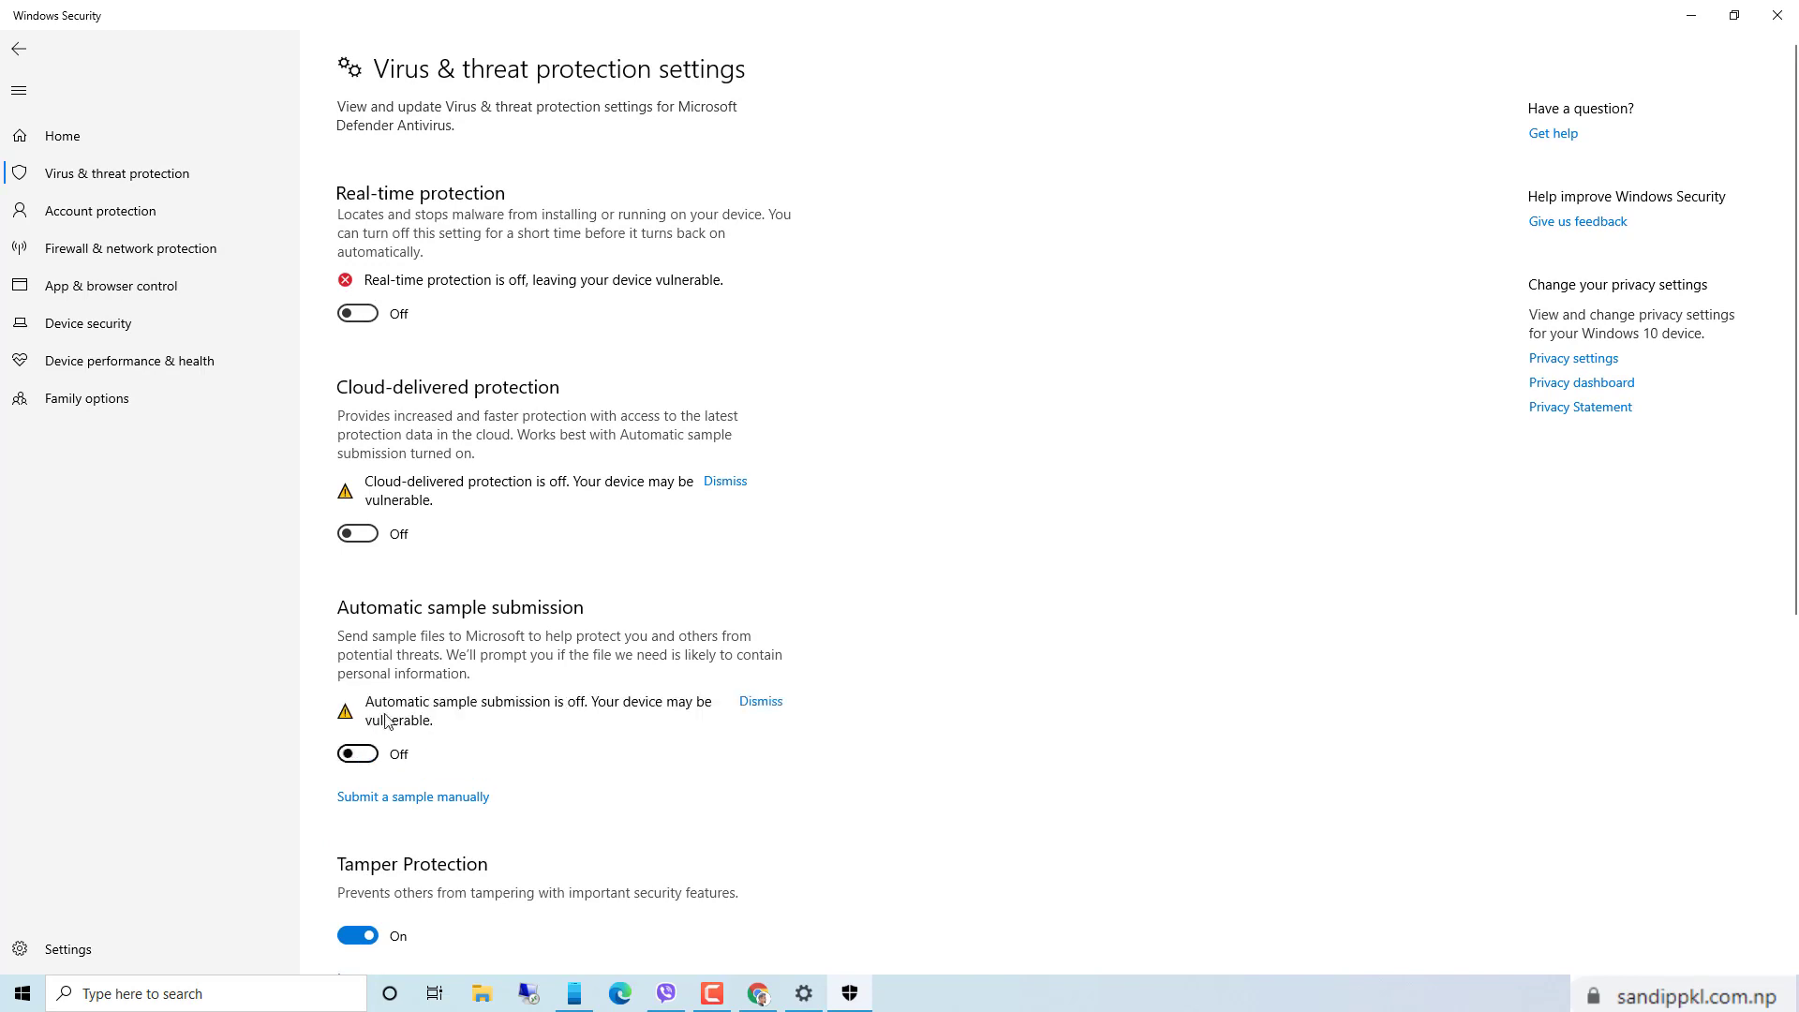
click(735, 484)
click(758, 667)
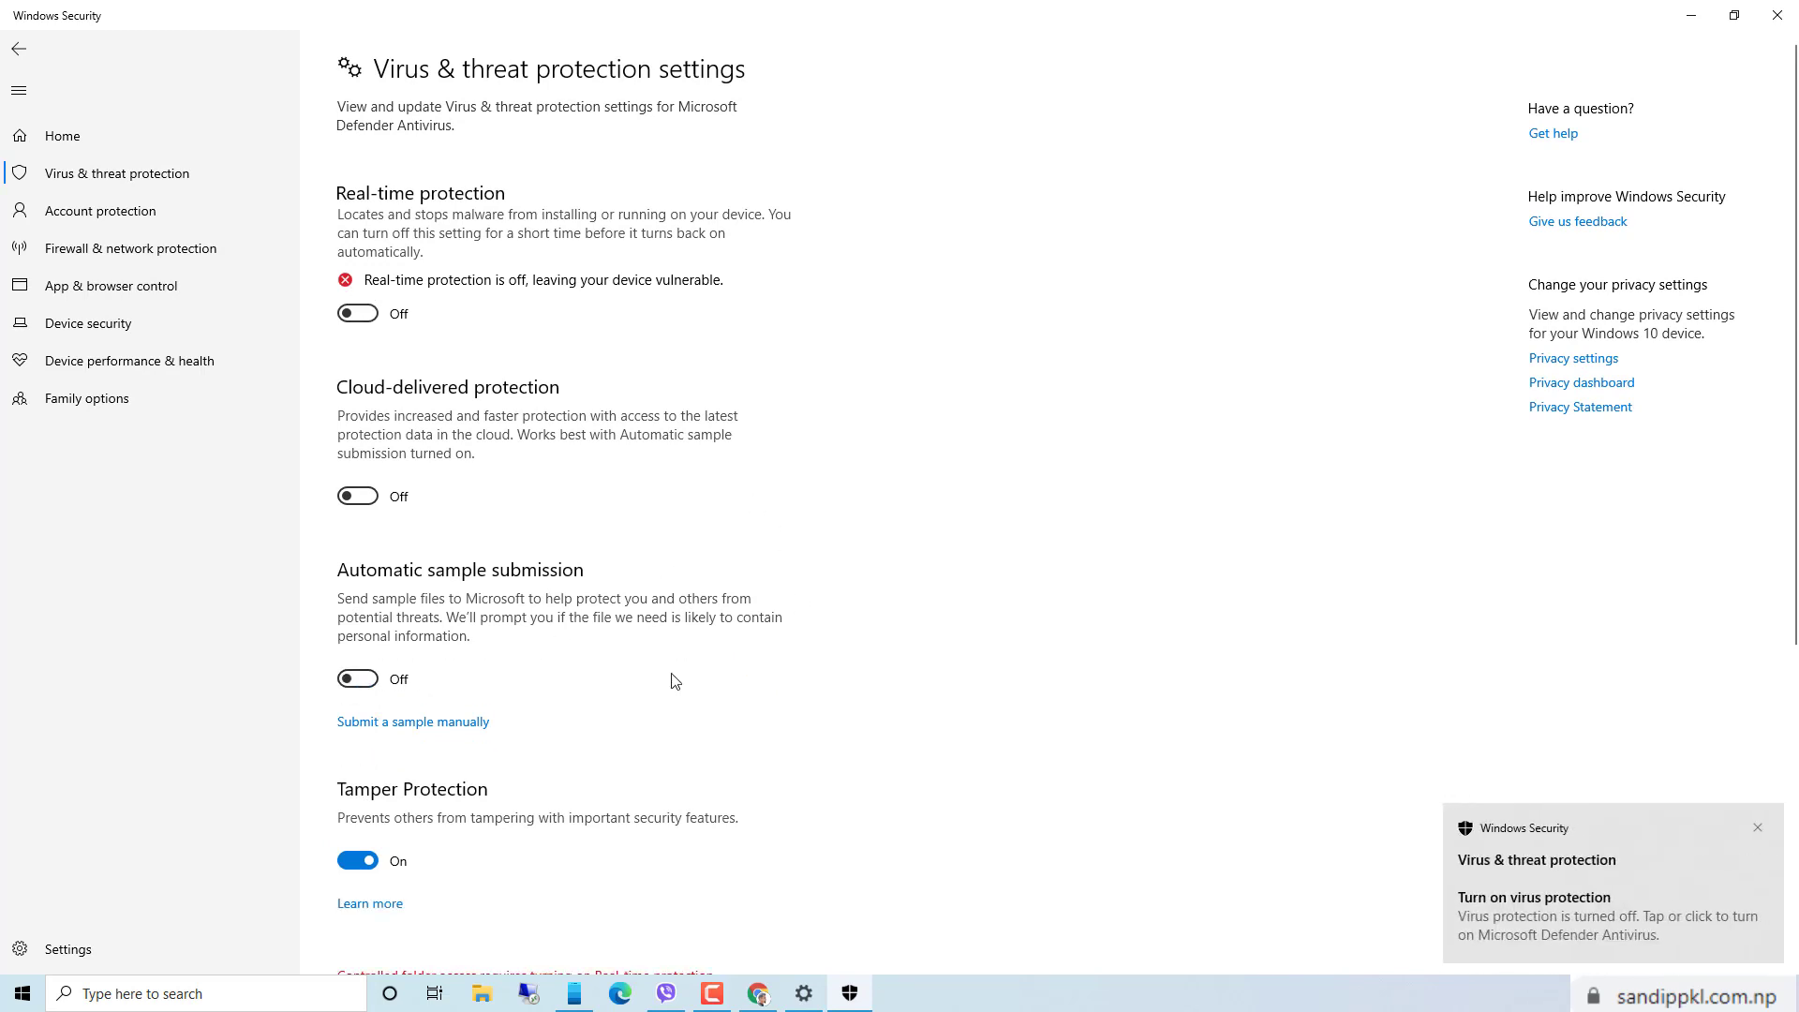
click(358, 861)
click(743, 846)
Extract the rdpwrap archive into its own desktop folder with 7-Zip
click(1694, 15)
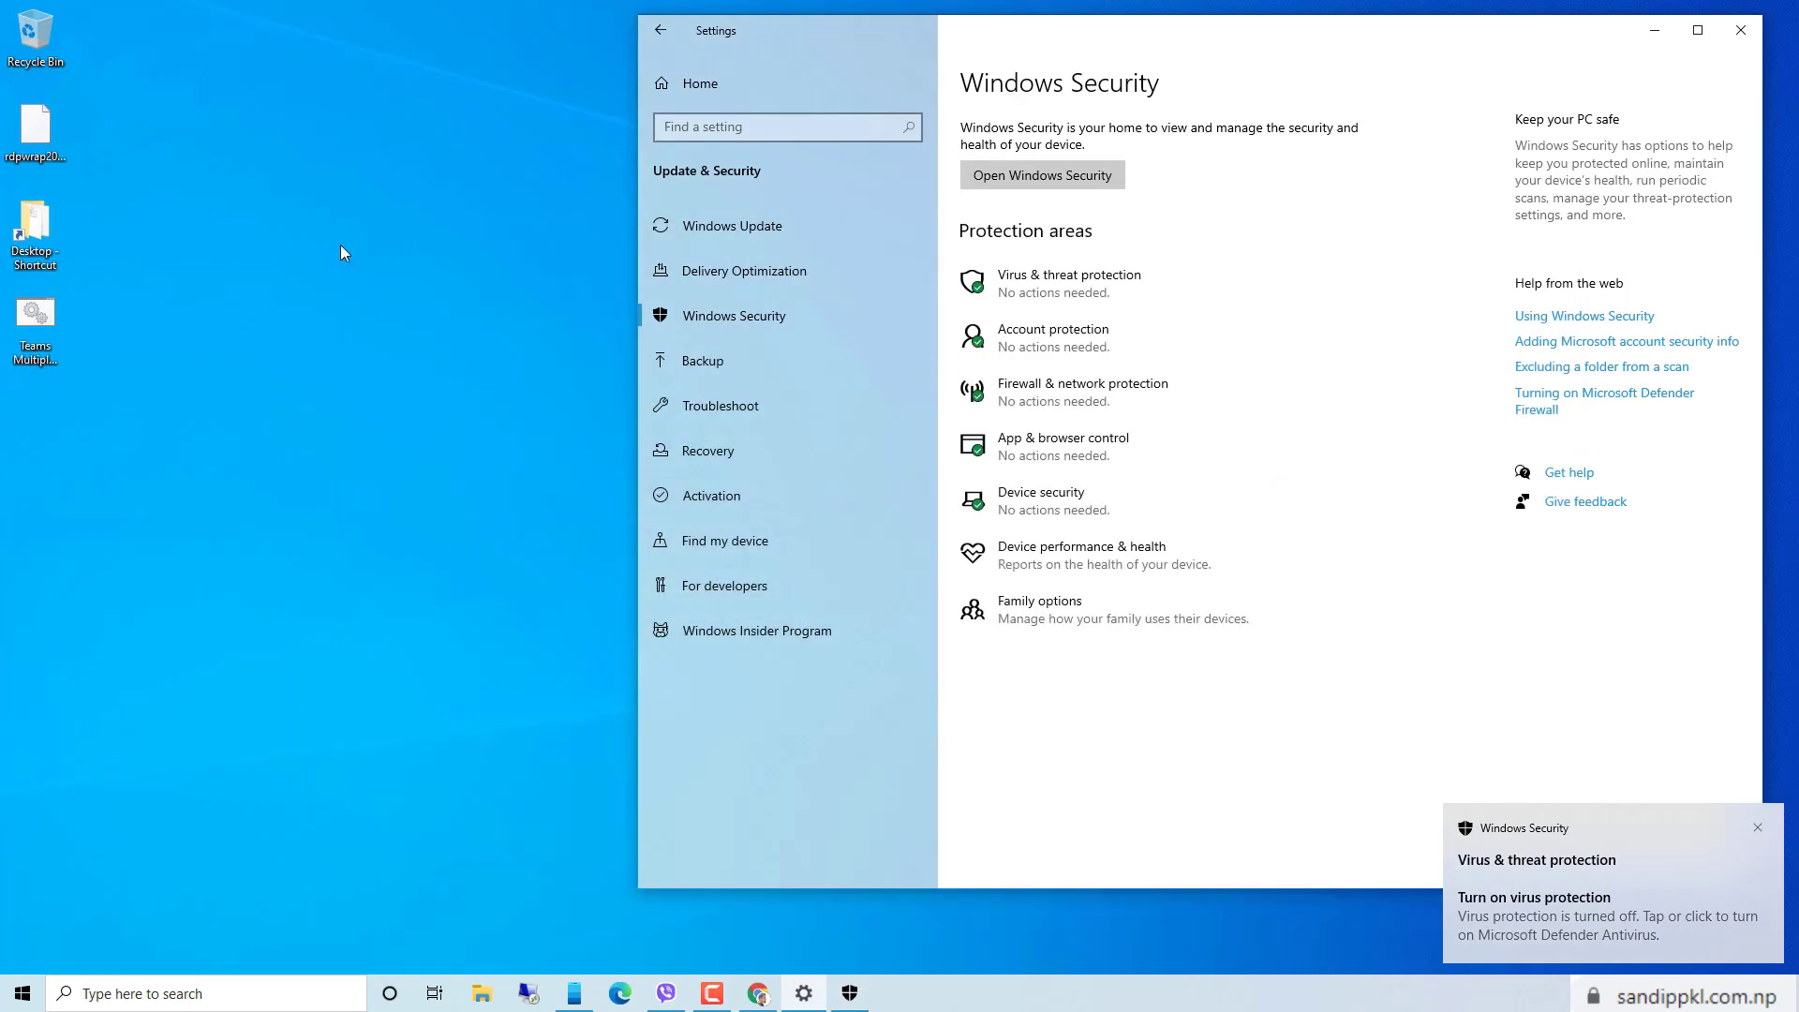
right_click(34, 127)
mouse_move(84, 211)
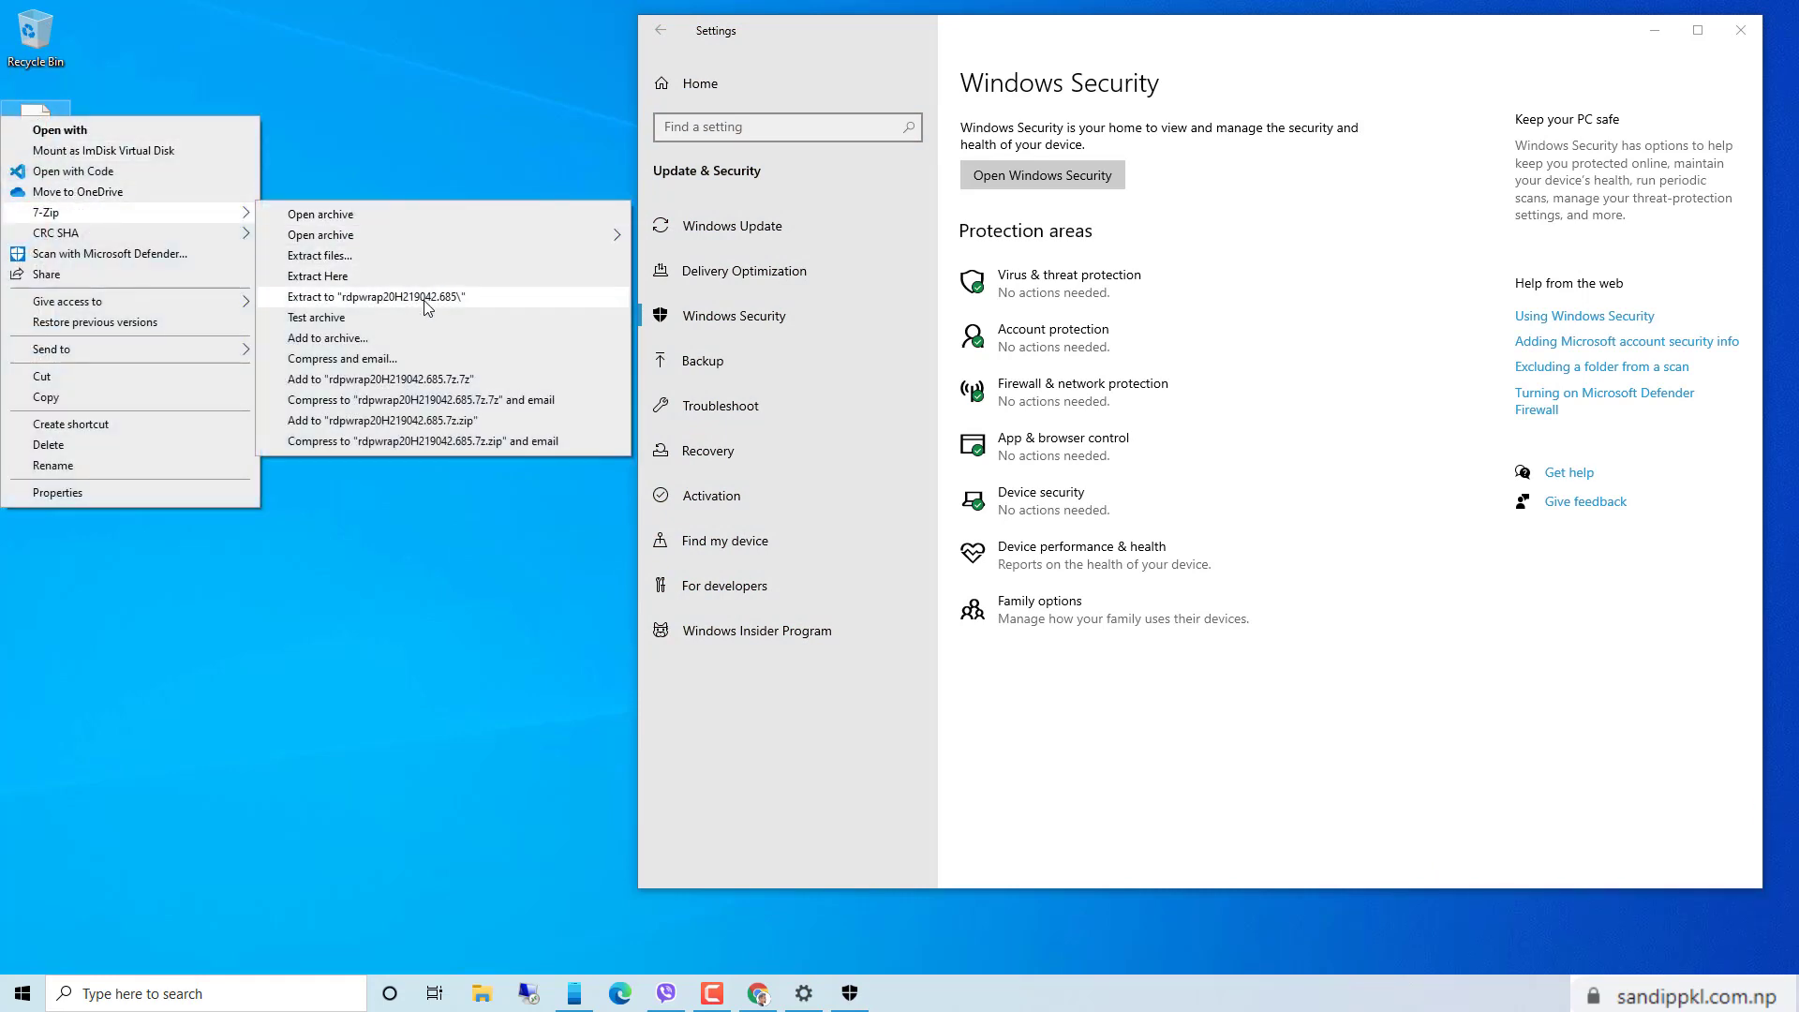
click(419, 297)
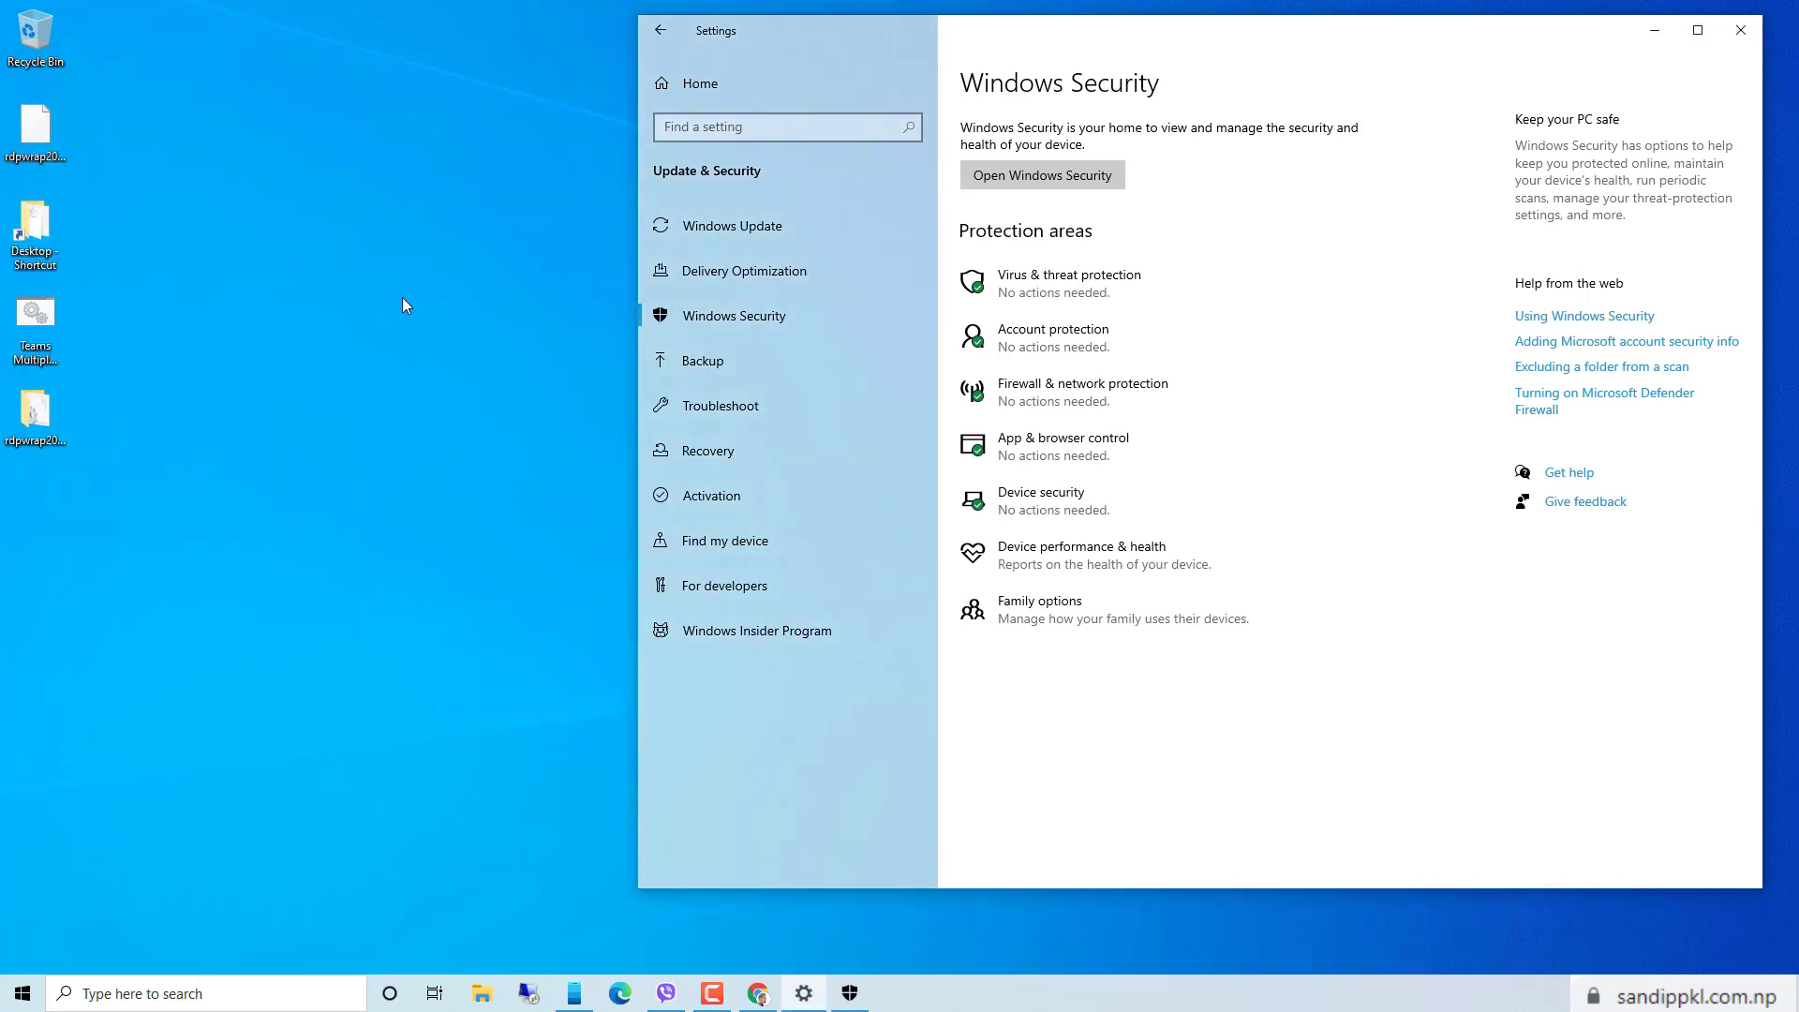
Copy the rdpwrap configuration file from the extracted folder, then close the folder
double_click(43, 418)
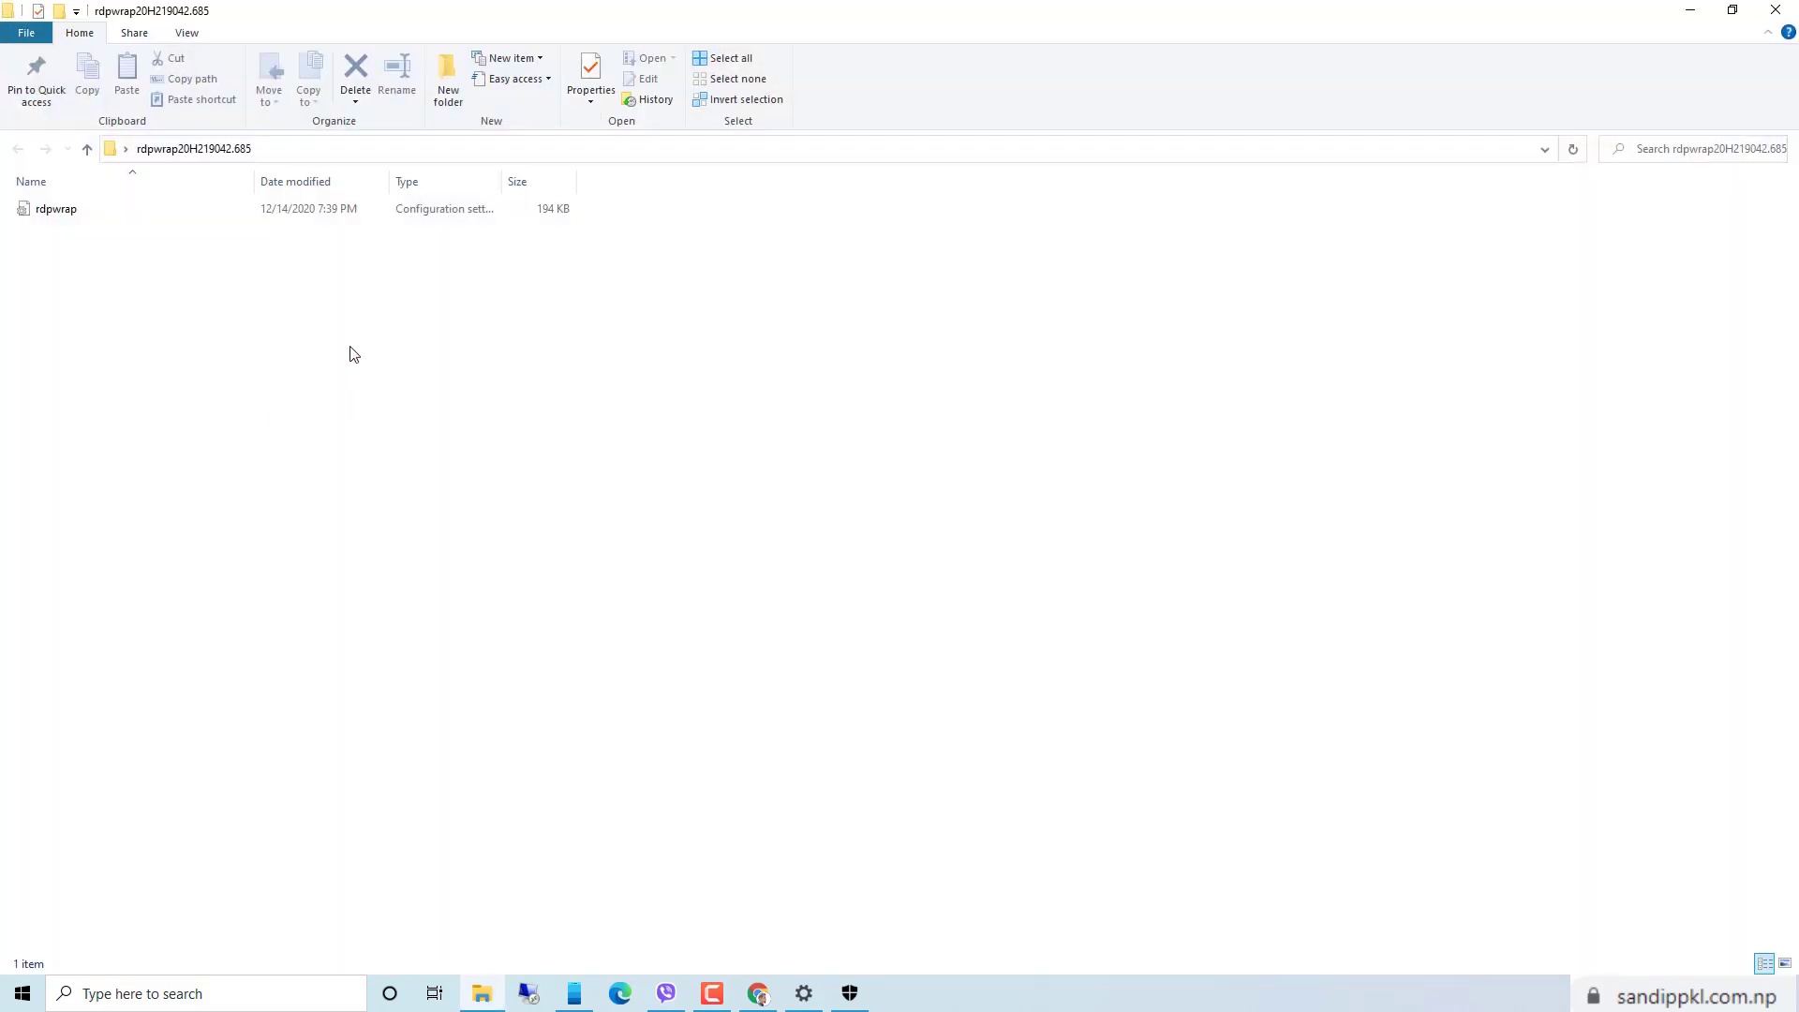
right_click(88, 211)
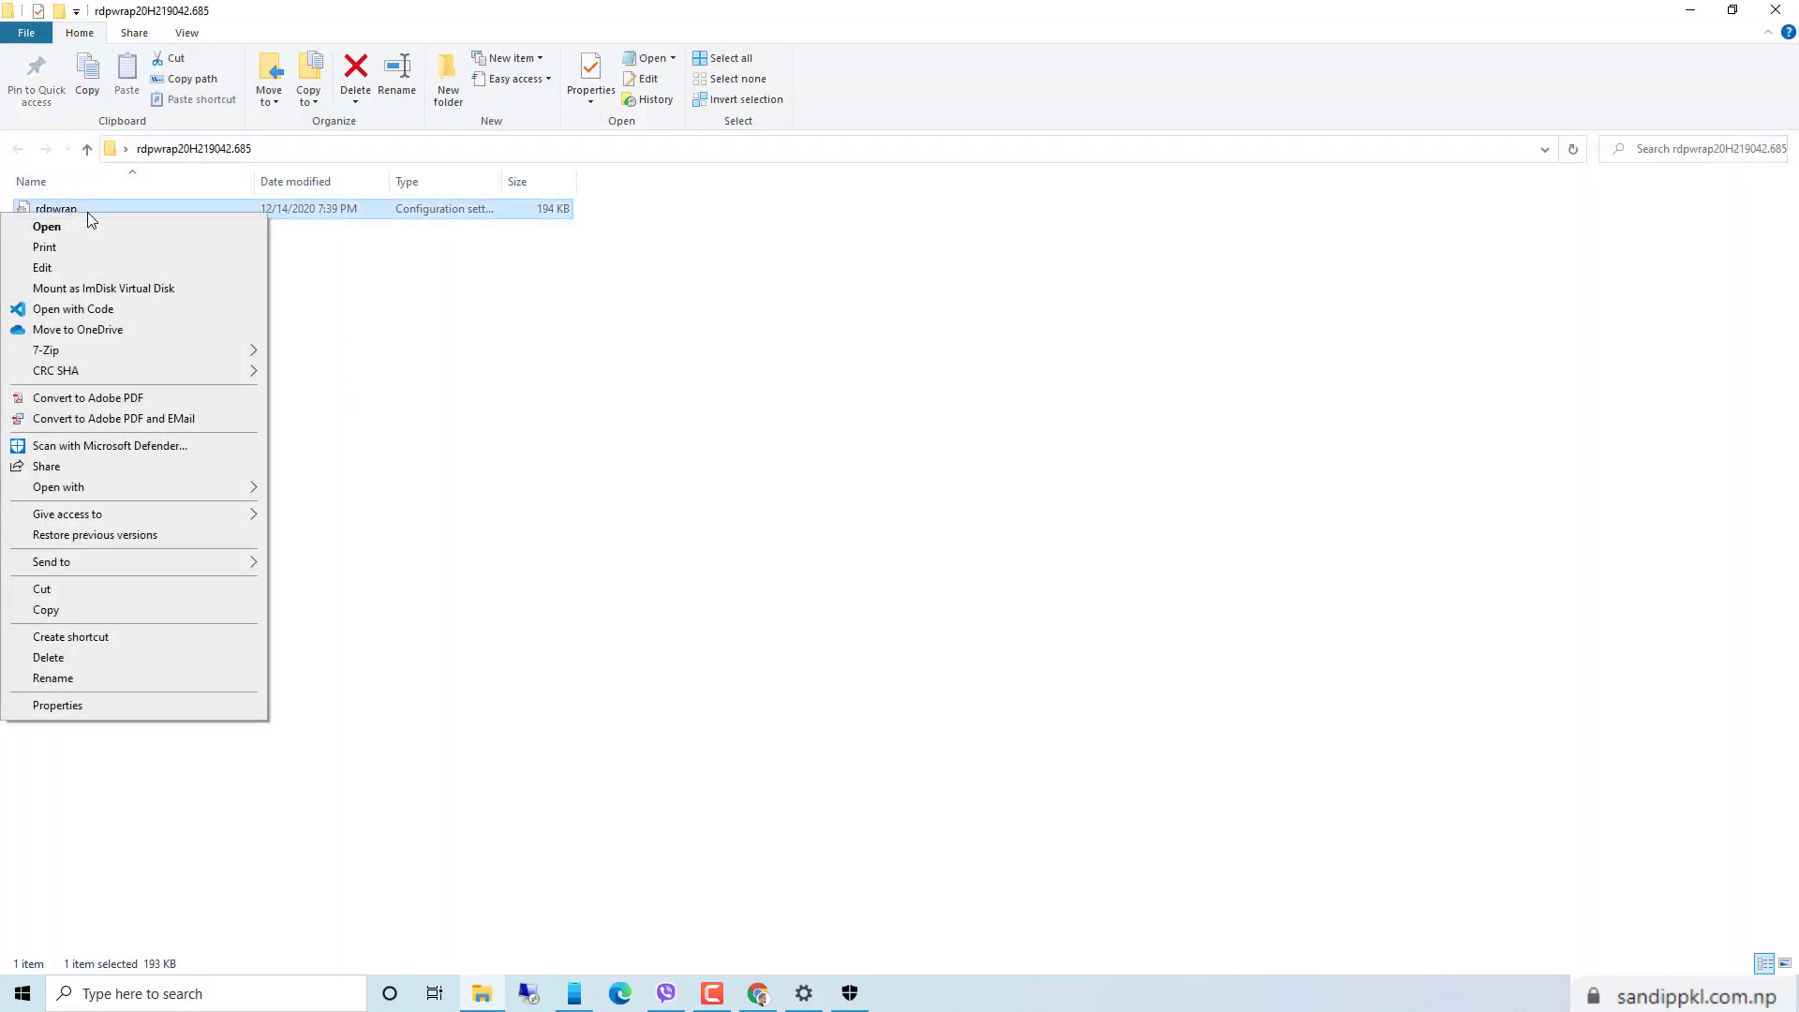
click(76, 611)
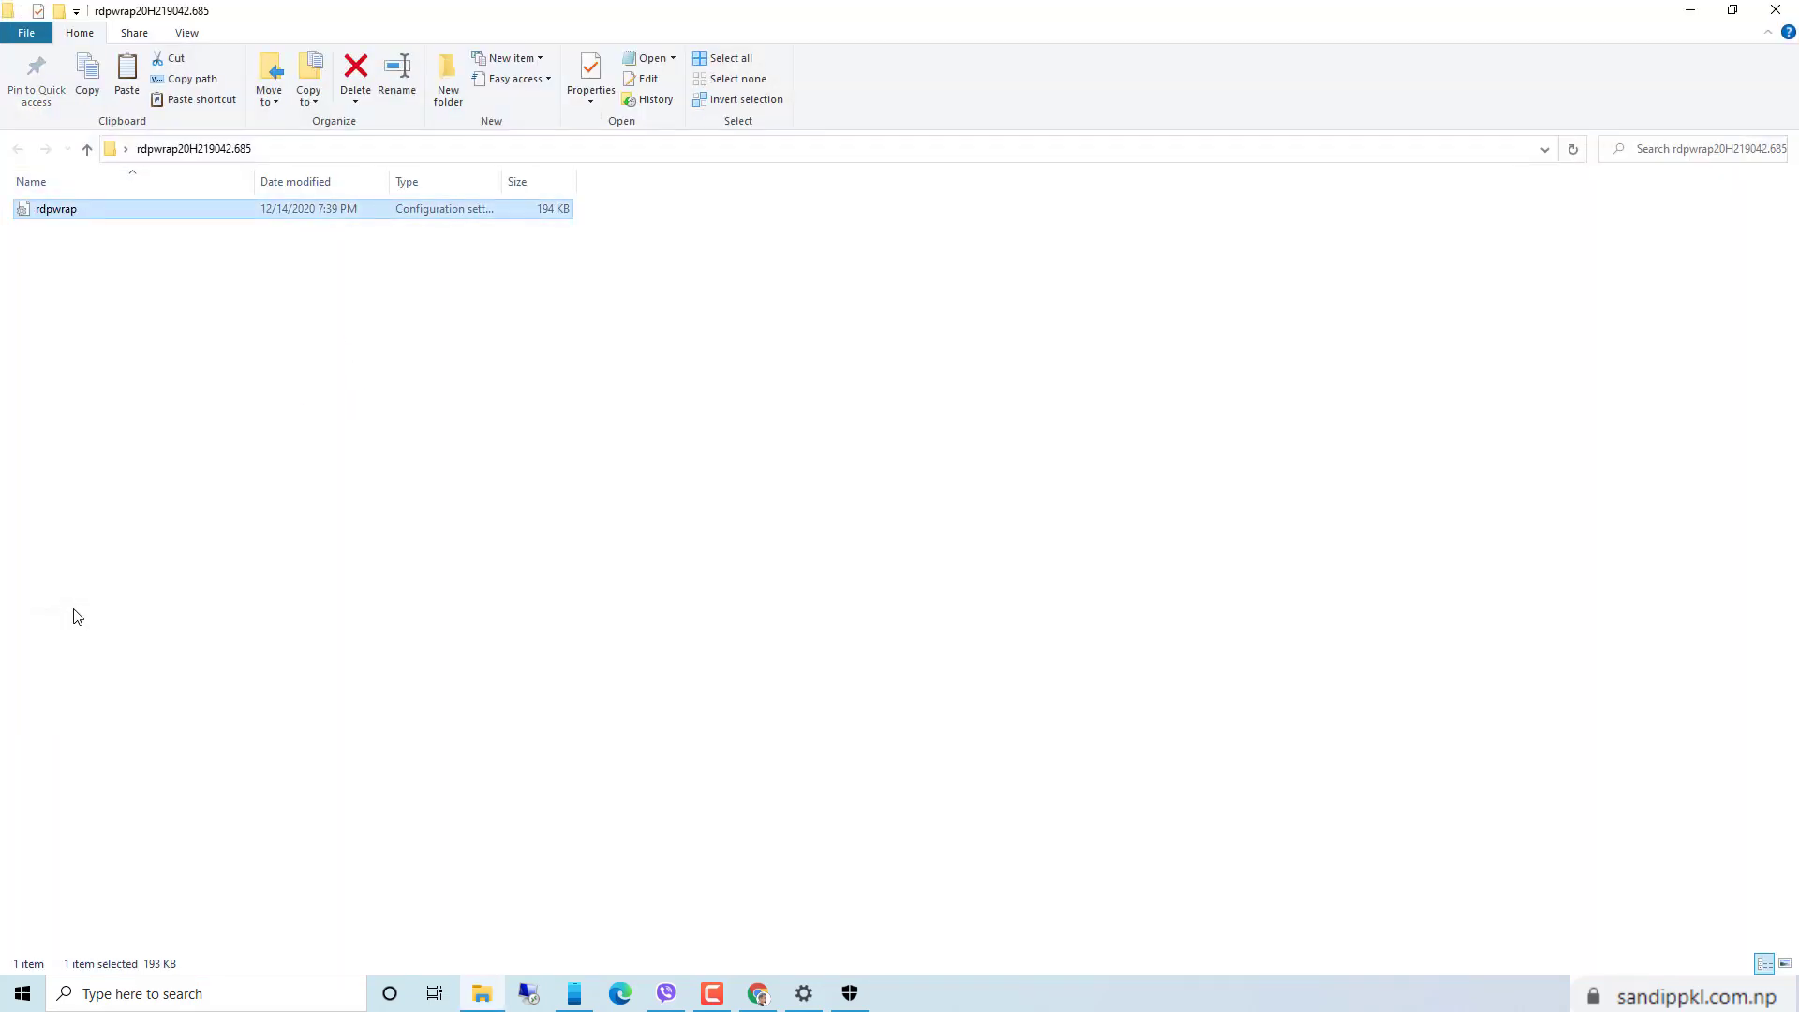
click(1775, 11)
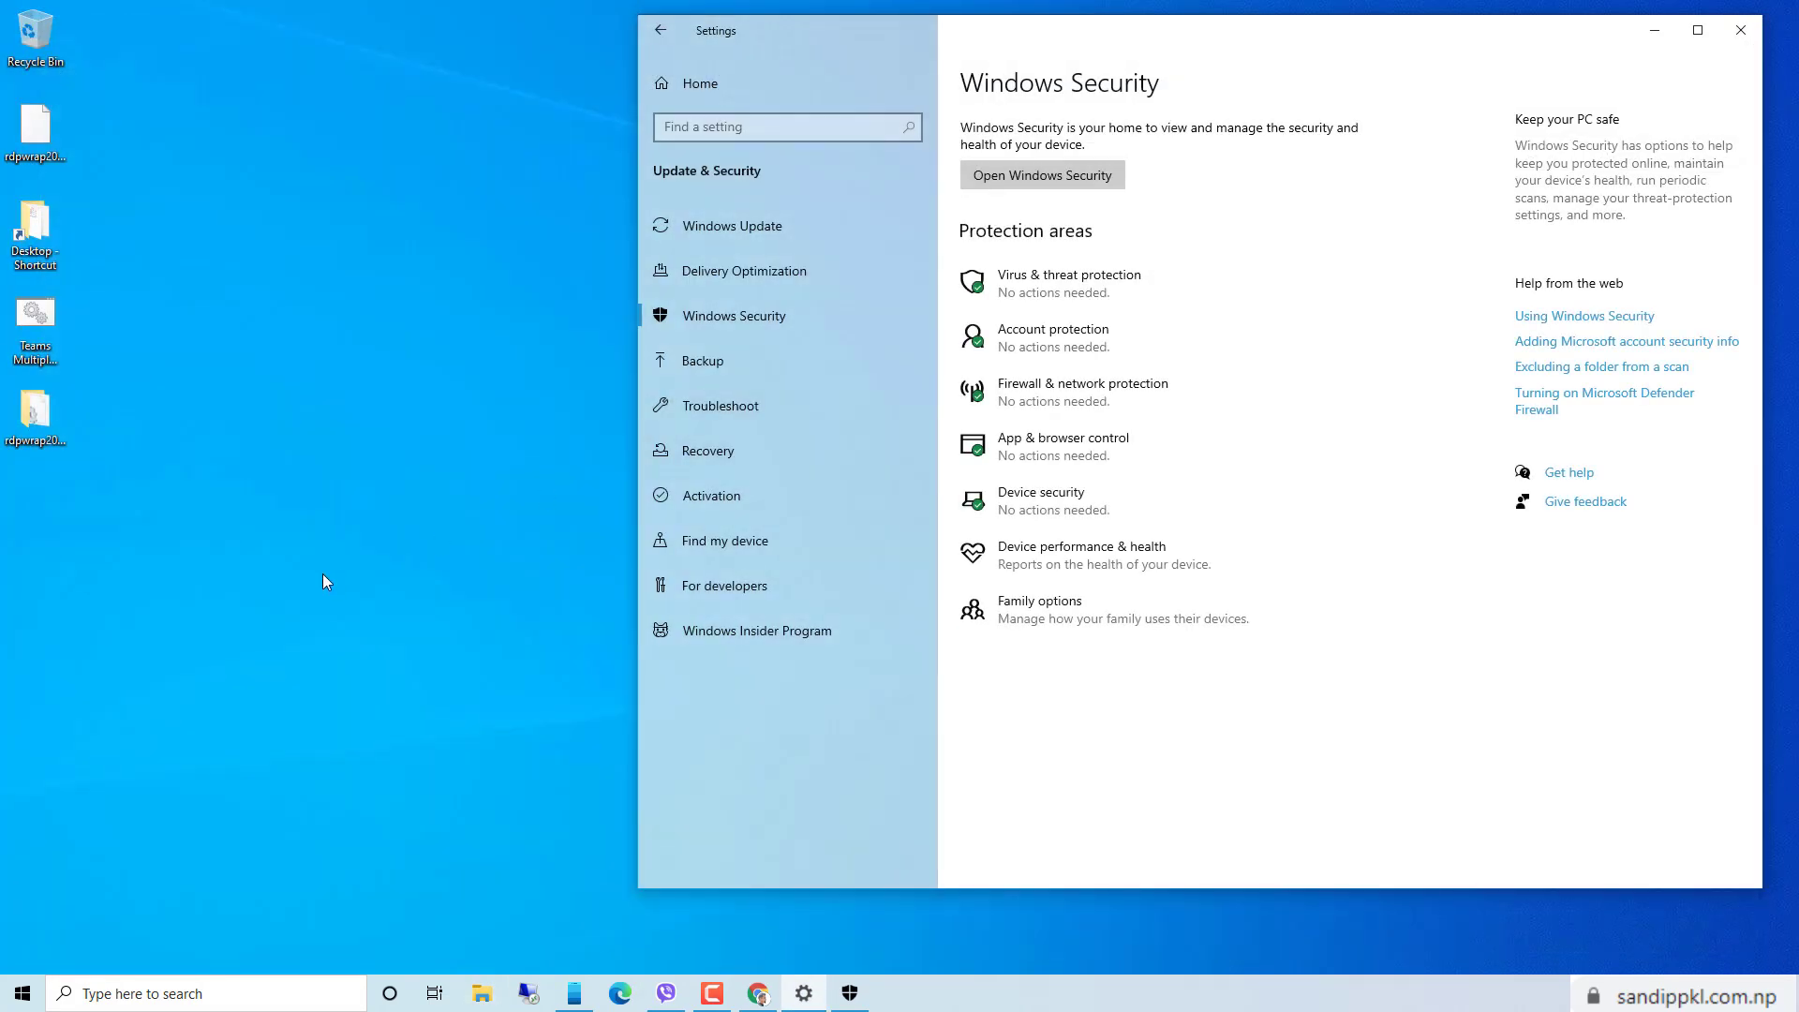
Browse in File Explorer to C:\Program Files\RDP Wrapper
key(super+e)
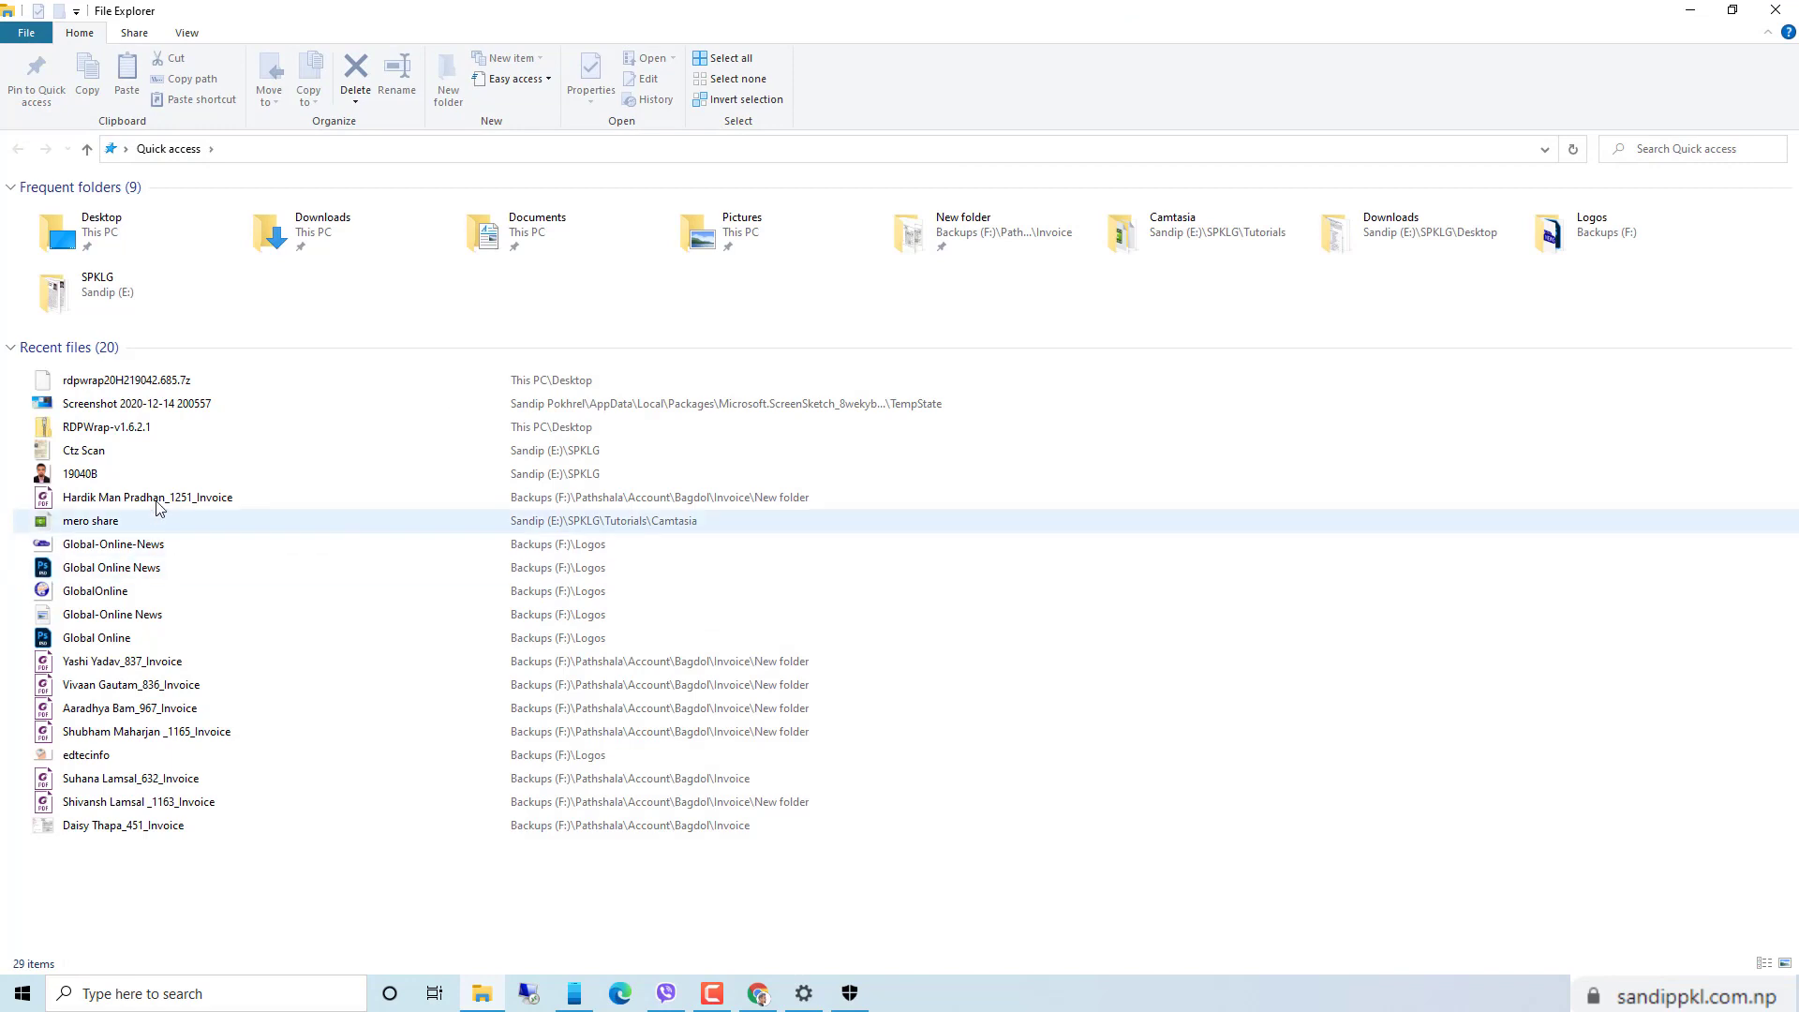
double_click(138, 216)
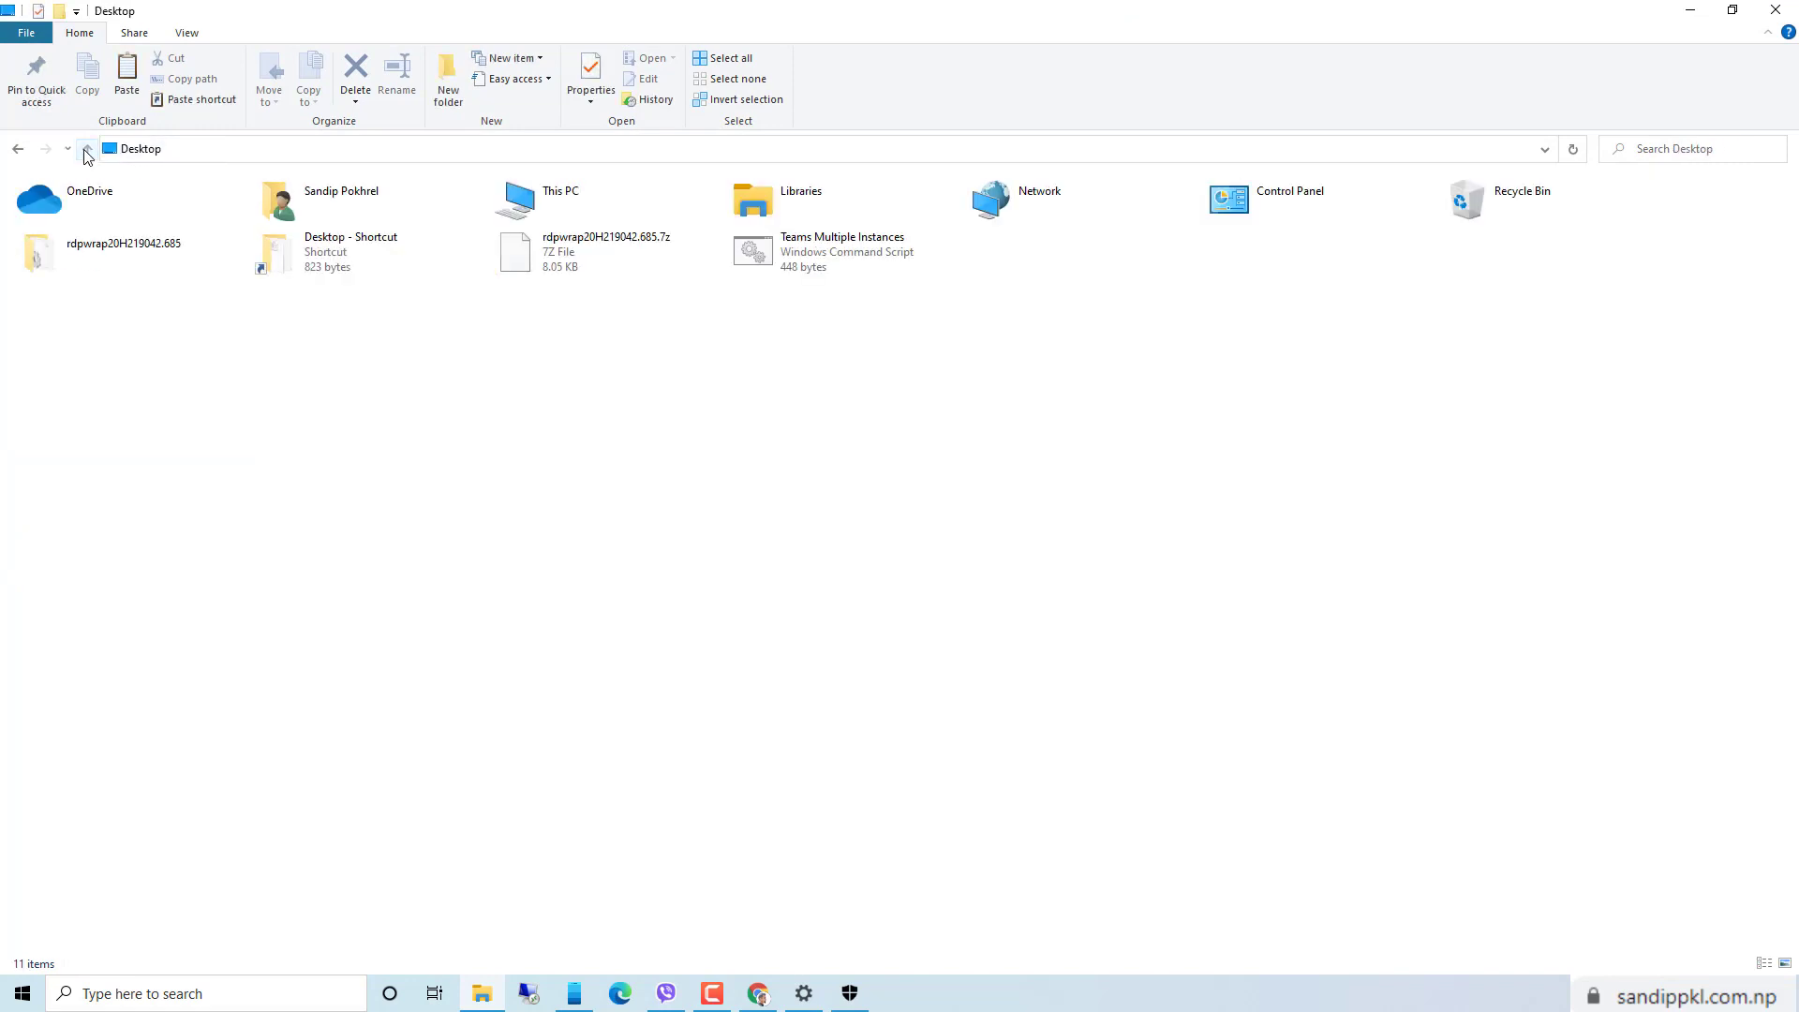
double_click(658, 193)
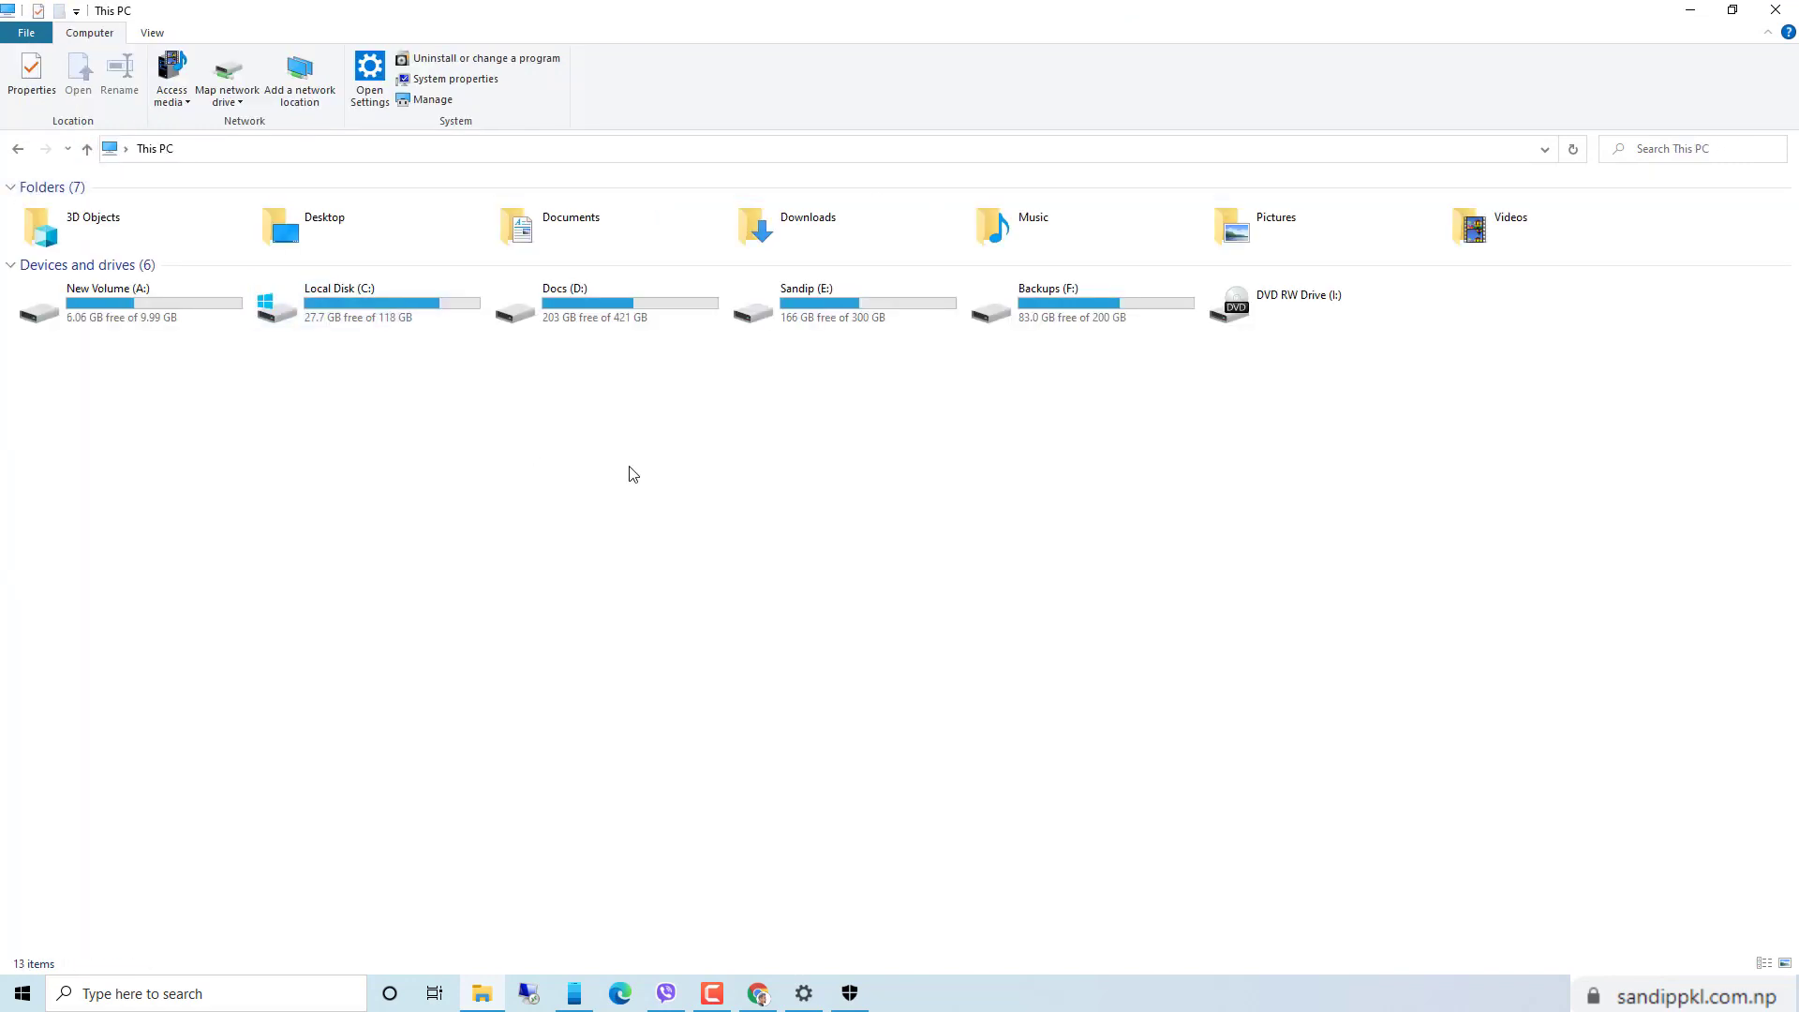
double_click(368, 317)
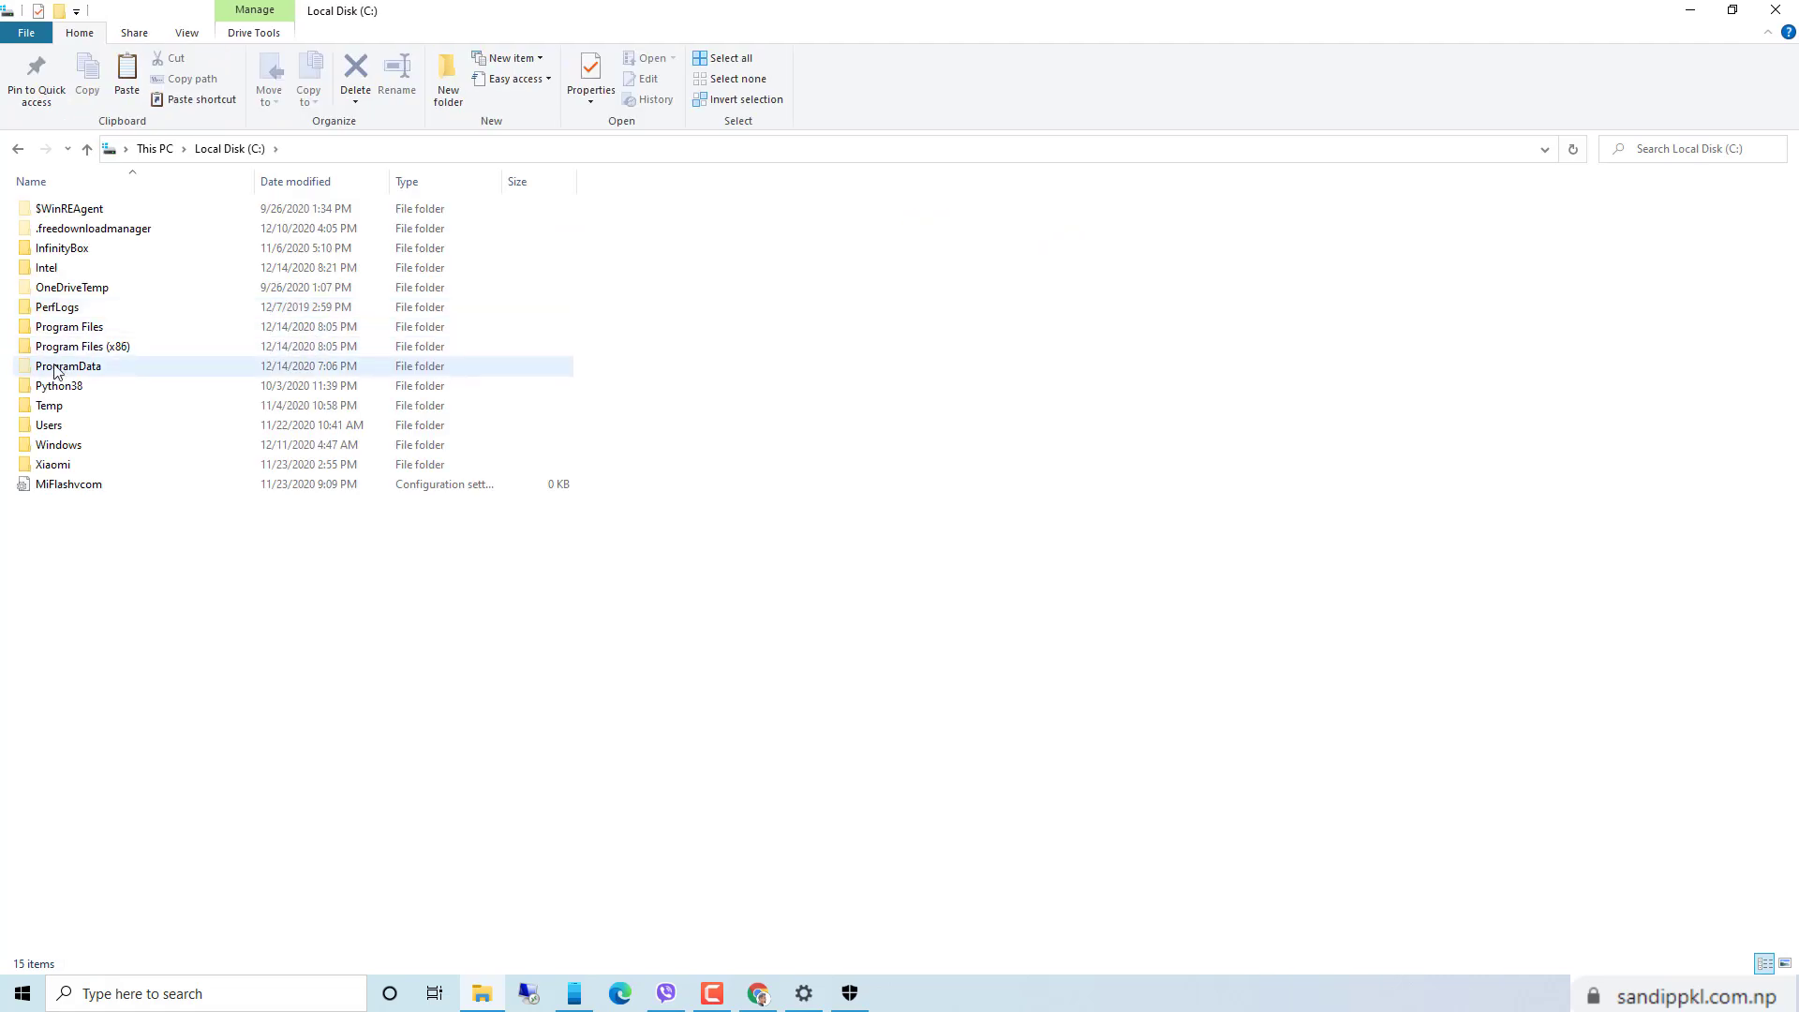
double_click(101, 330)
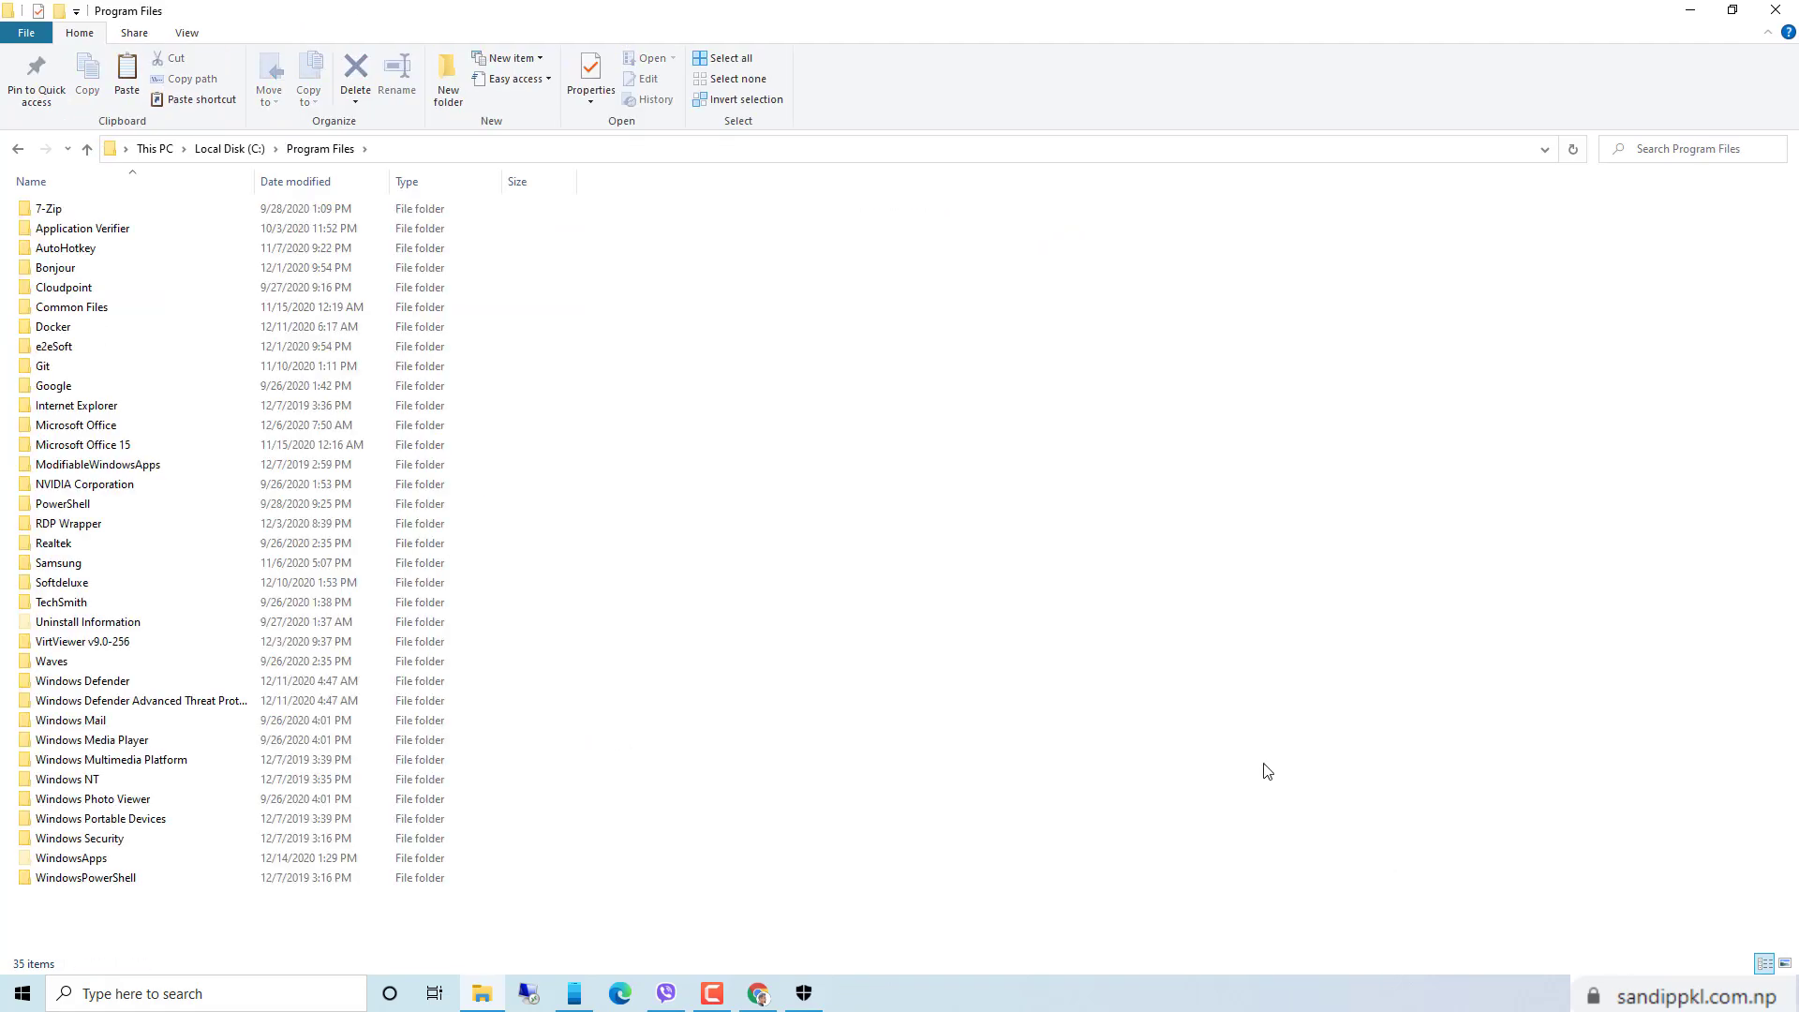
double_click(345, 523)
Paste the new rdpwrap.ini there, replacing the old file with administrator permission
right_click(357, 644)
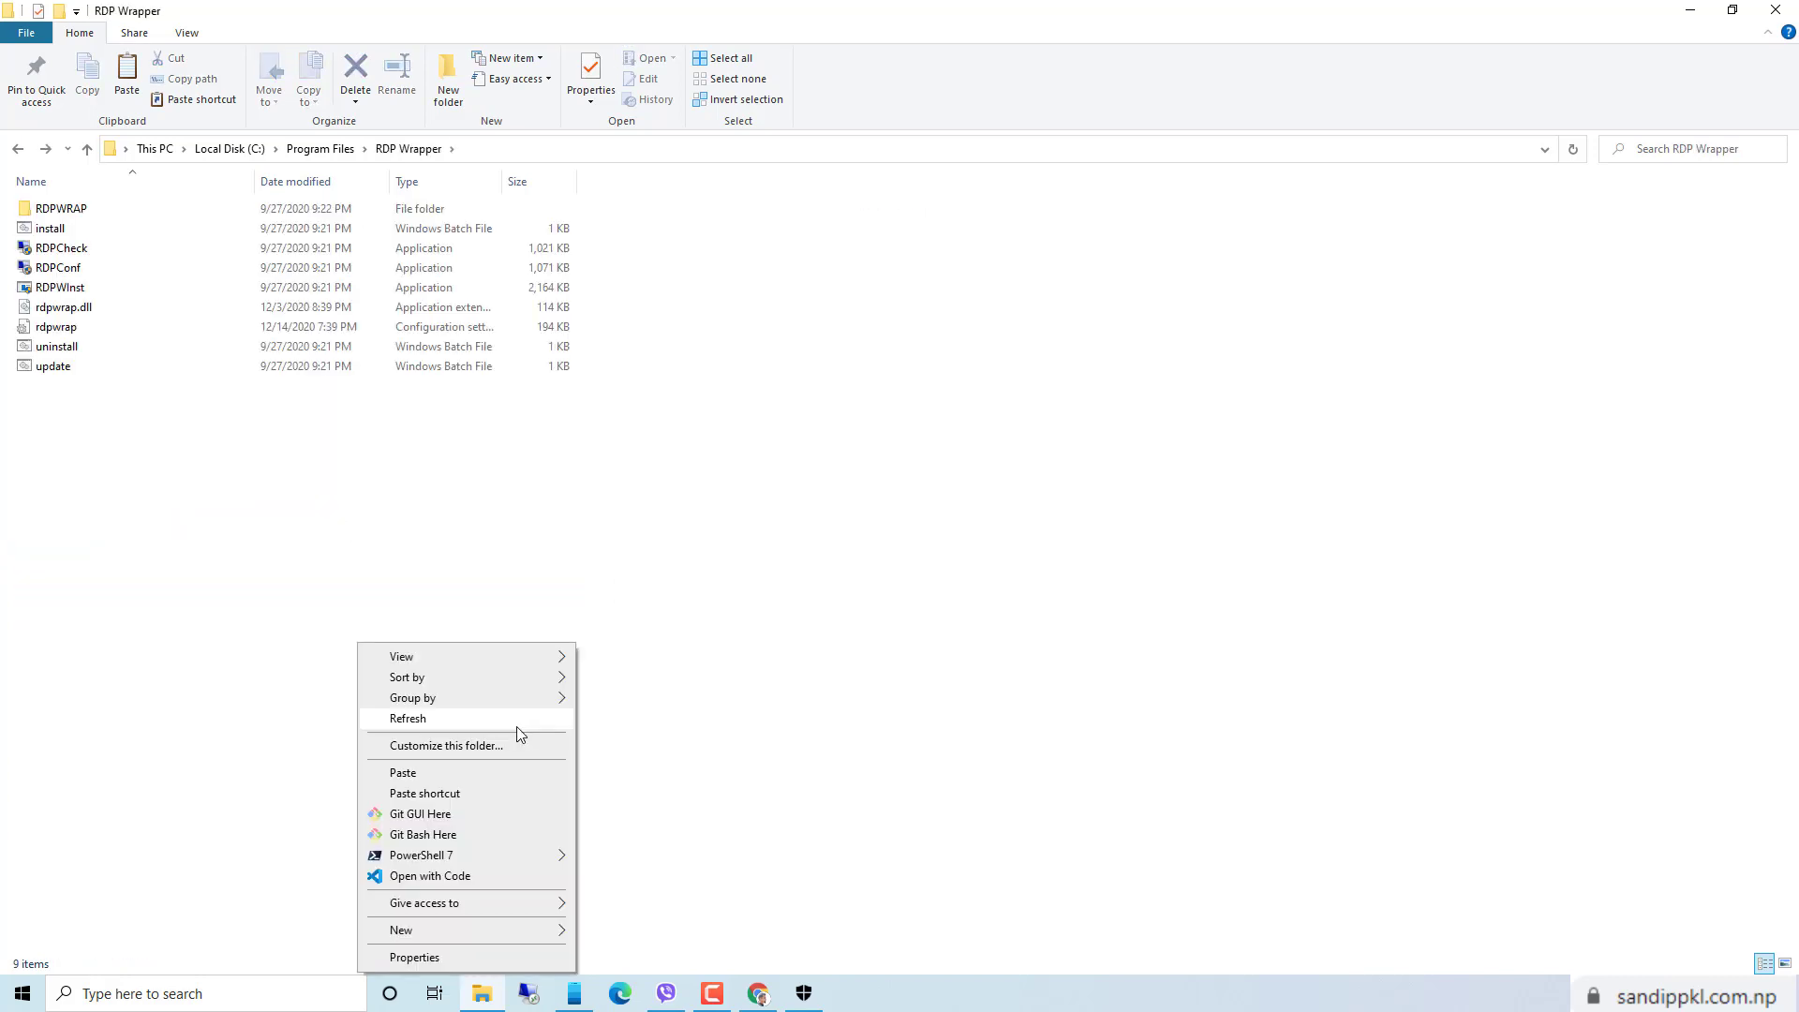
click(403, 773)
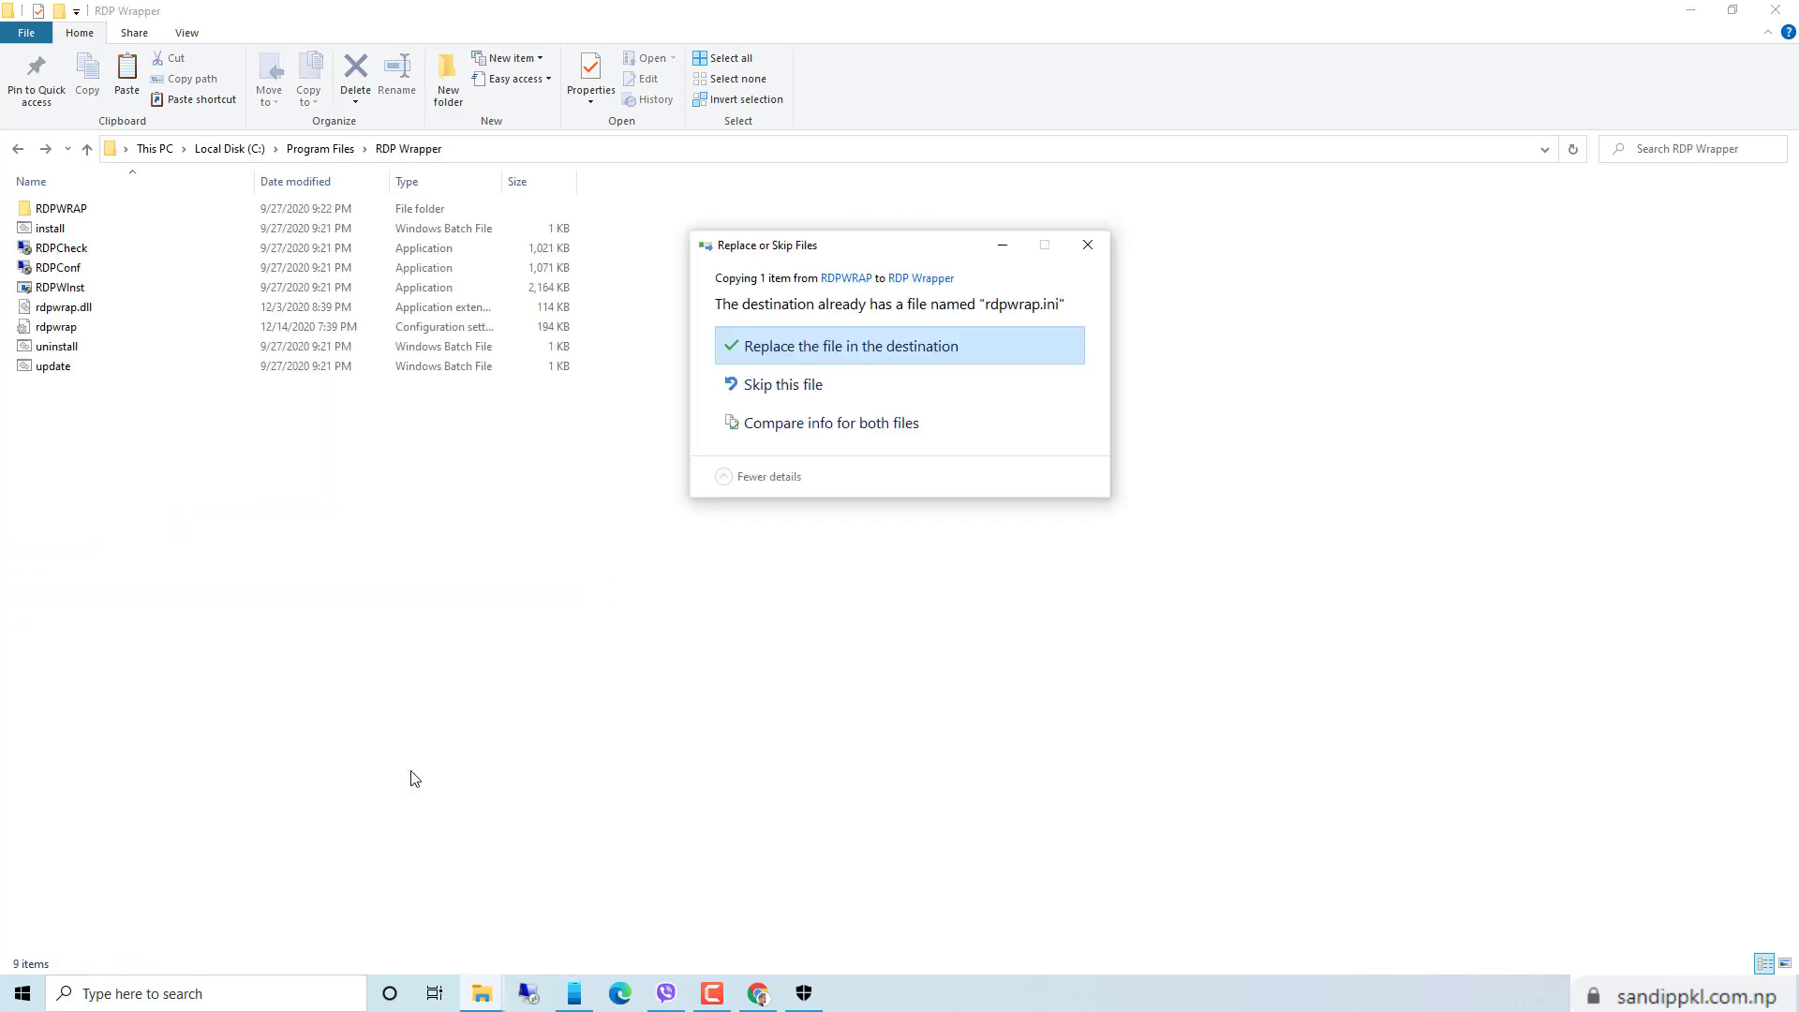
click(800, 359)
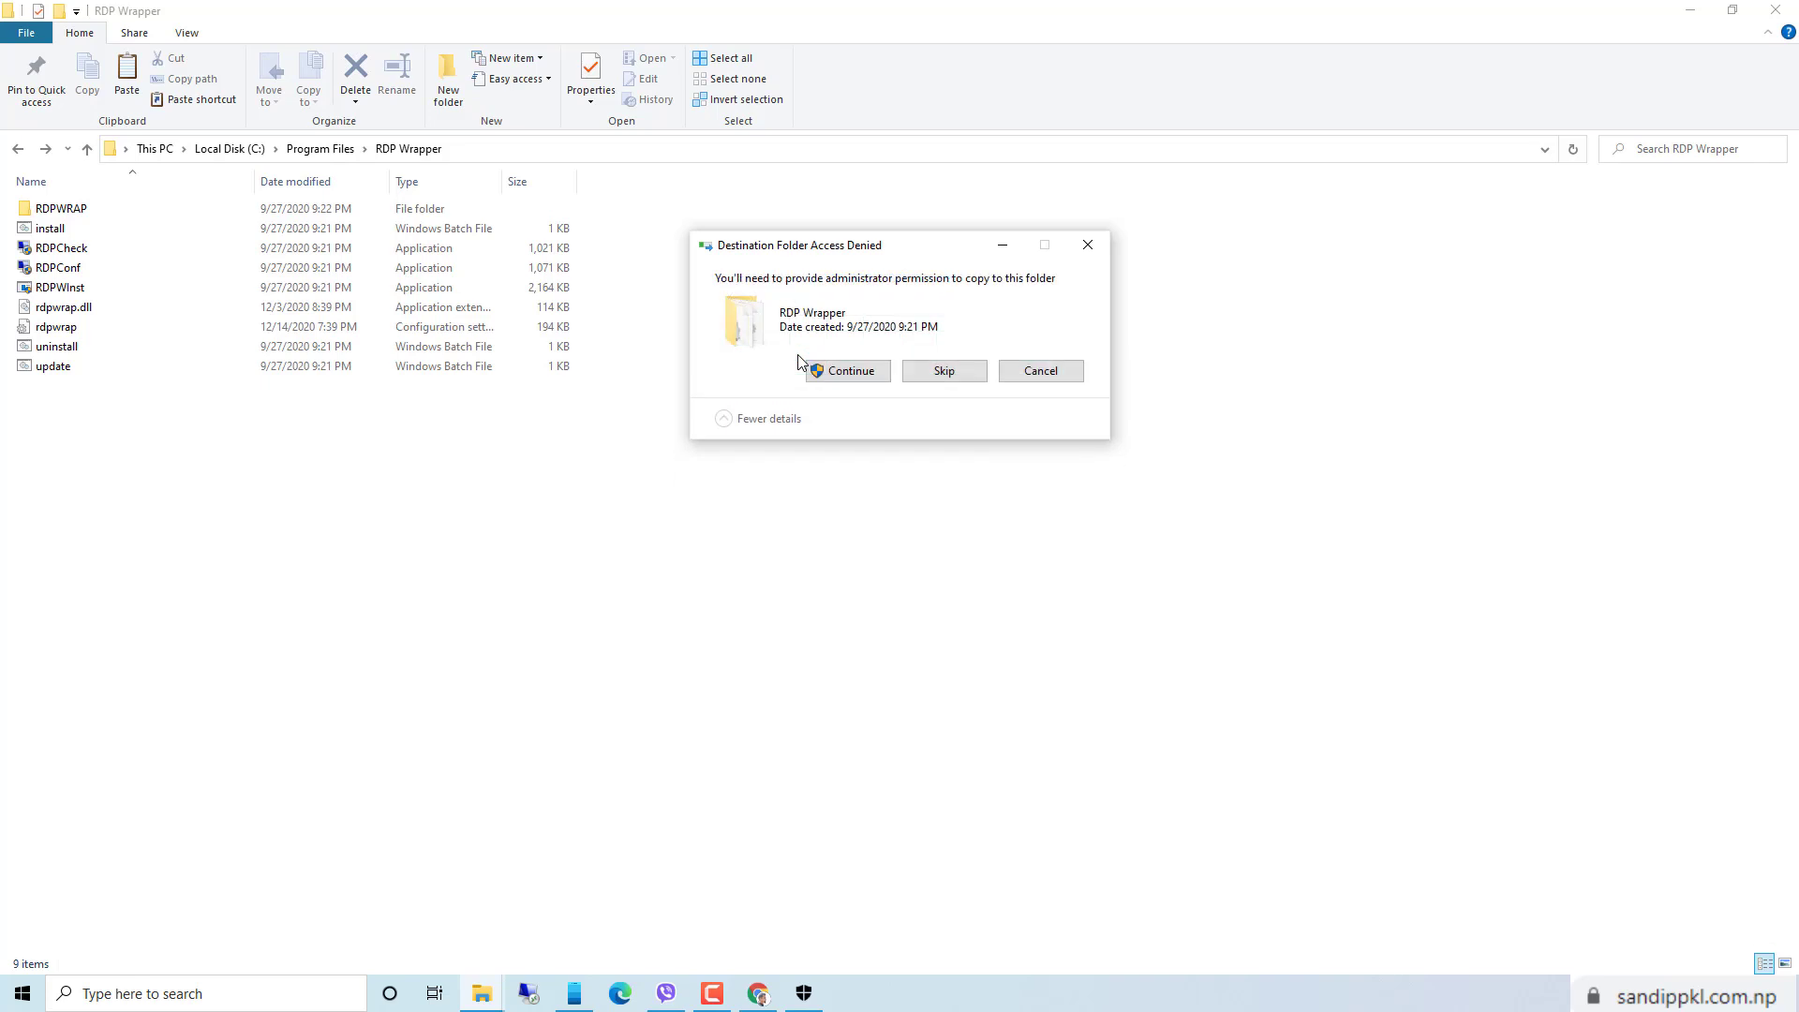
click(837, 375)
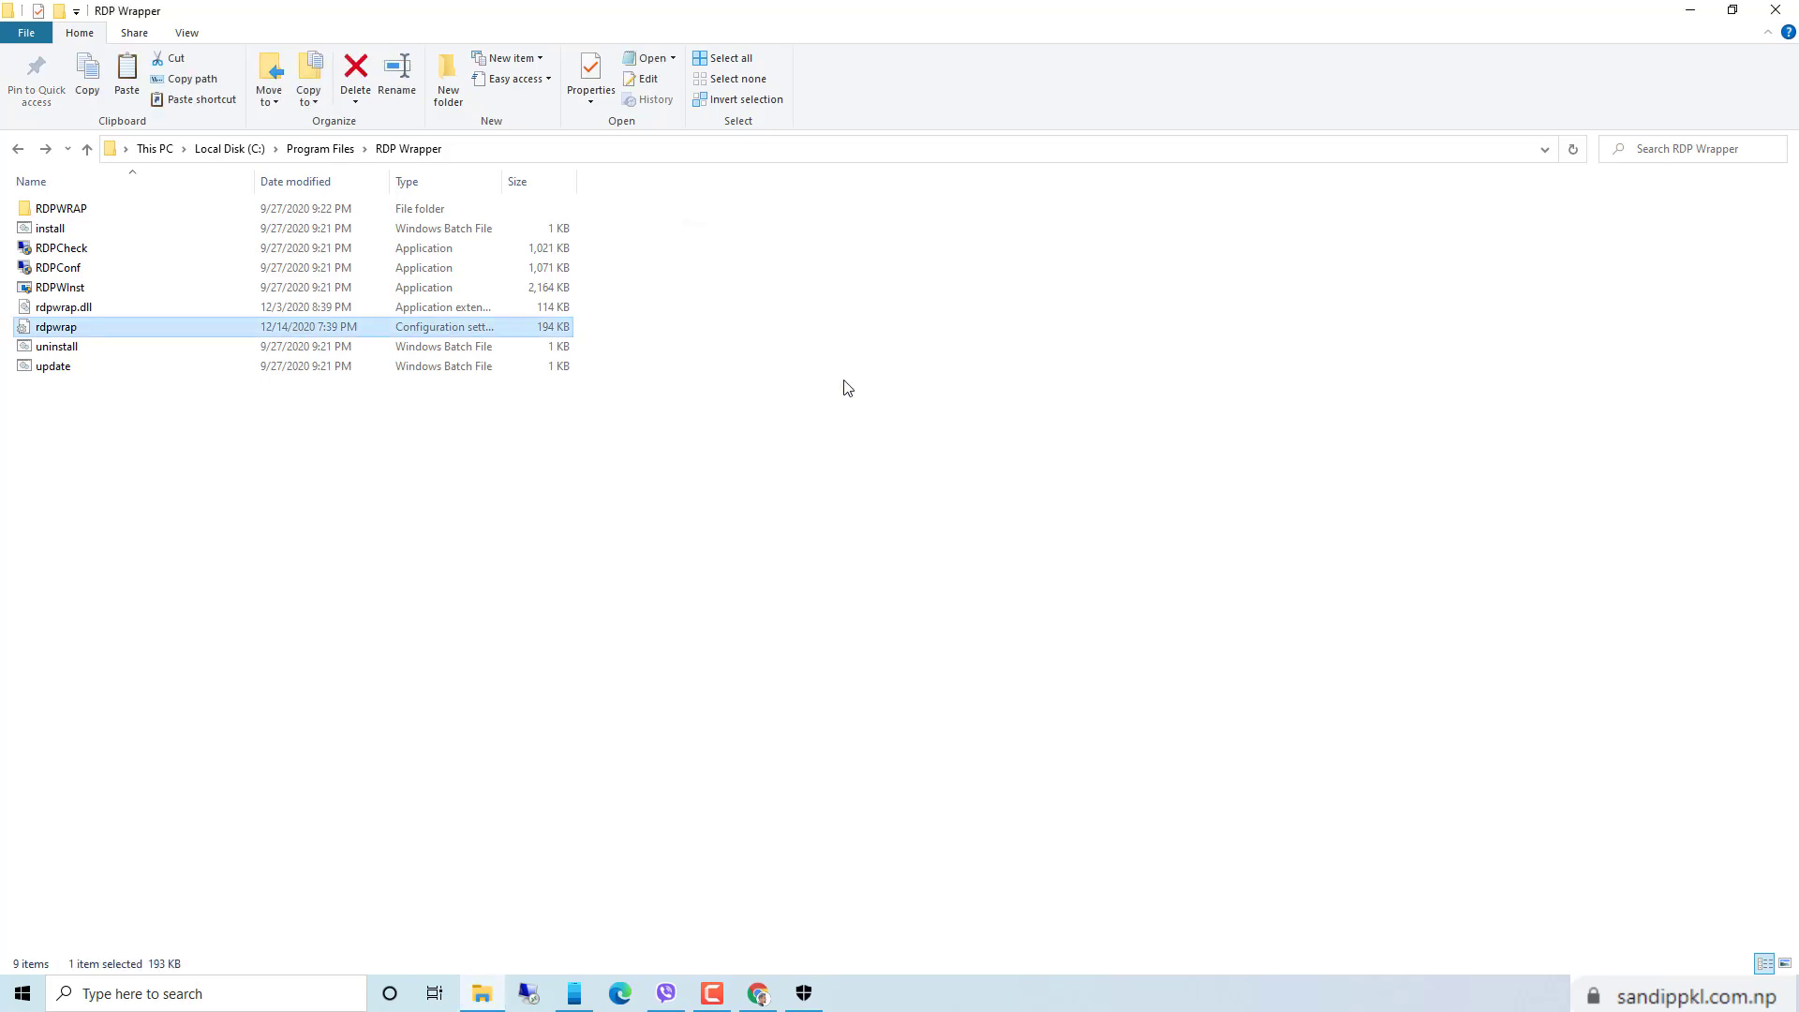
Confirm RDPConf shows the listener fully supported, then run the update script as administrator
double_click(86, 268)
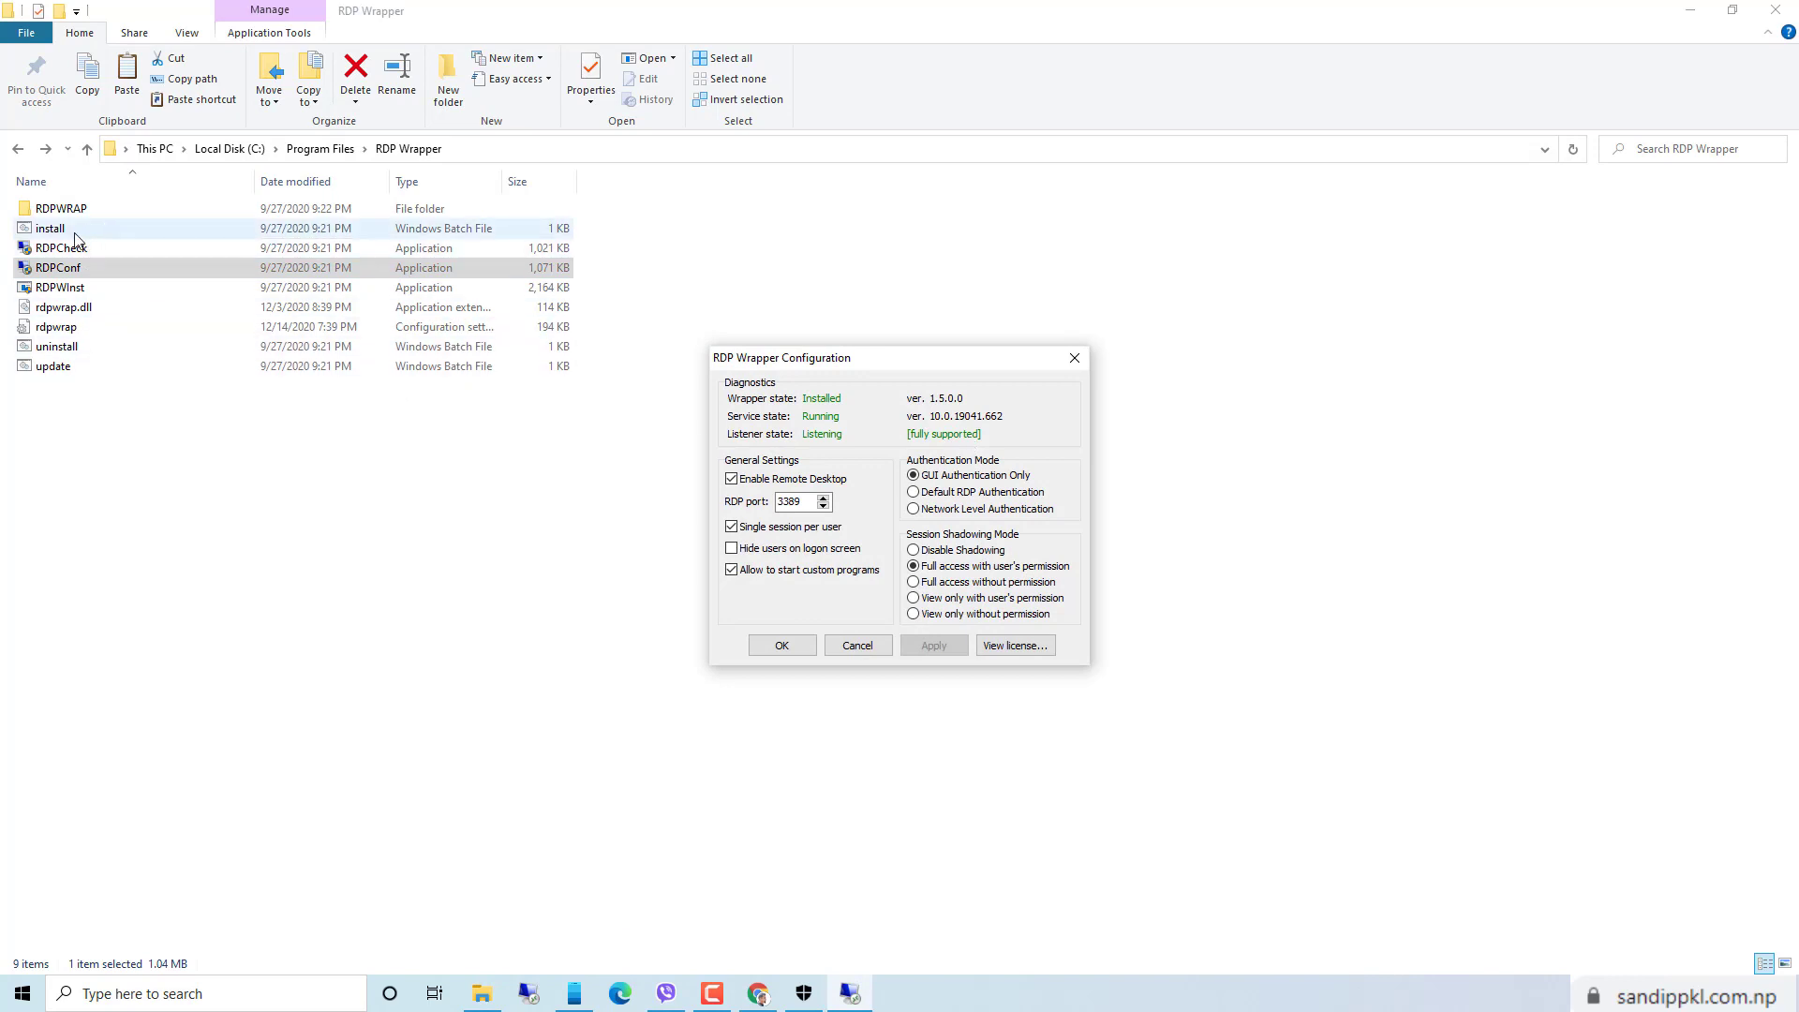
click(56, 367)
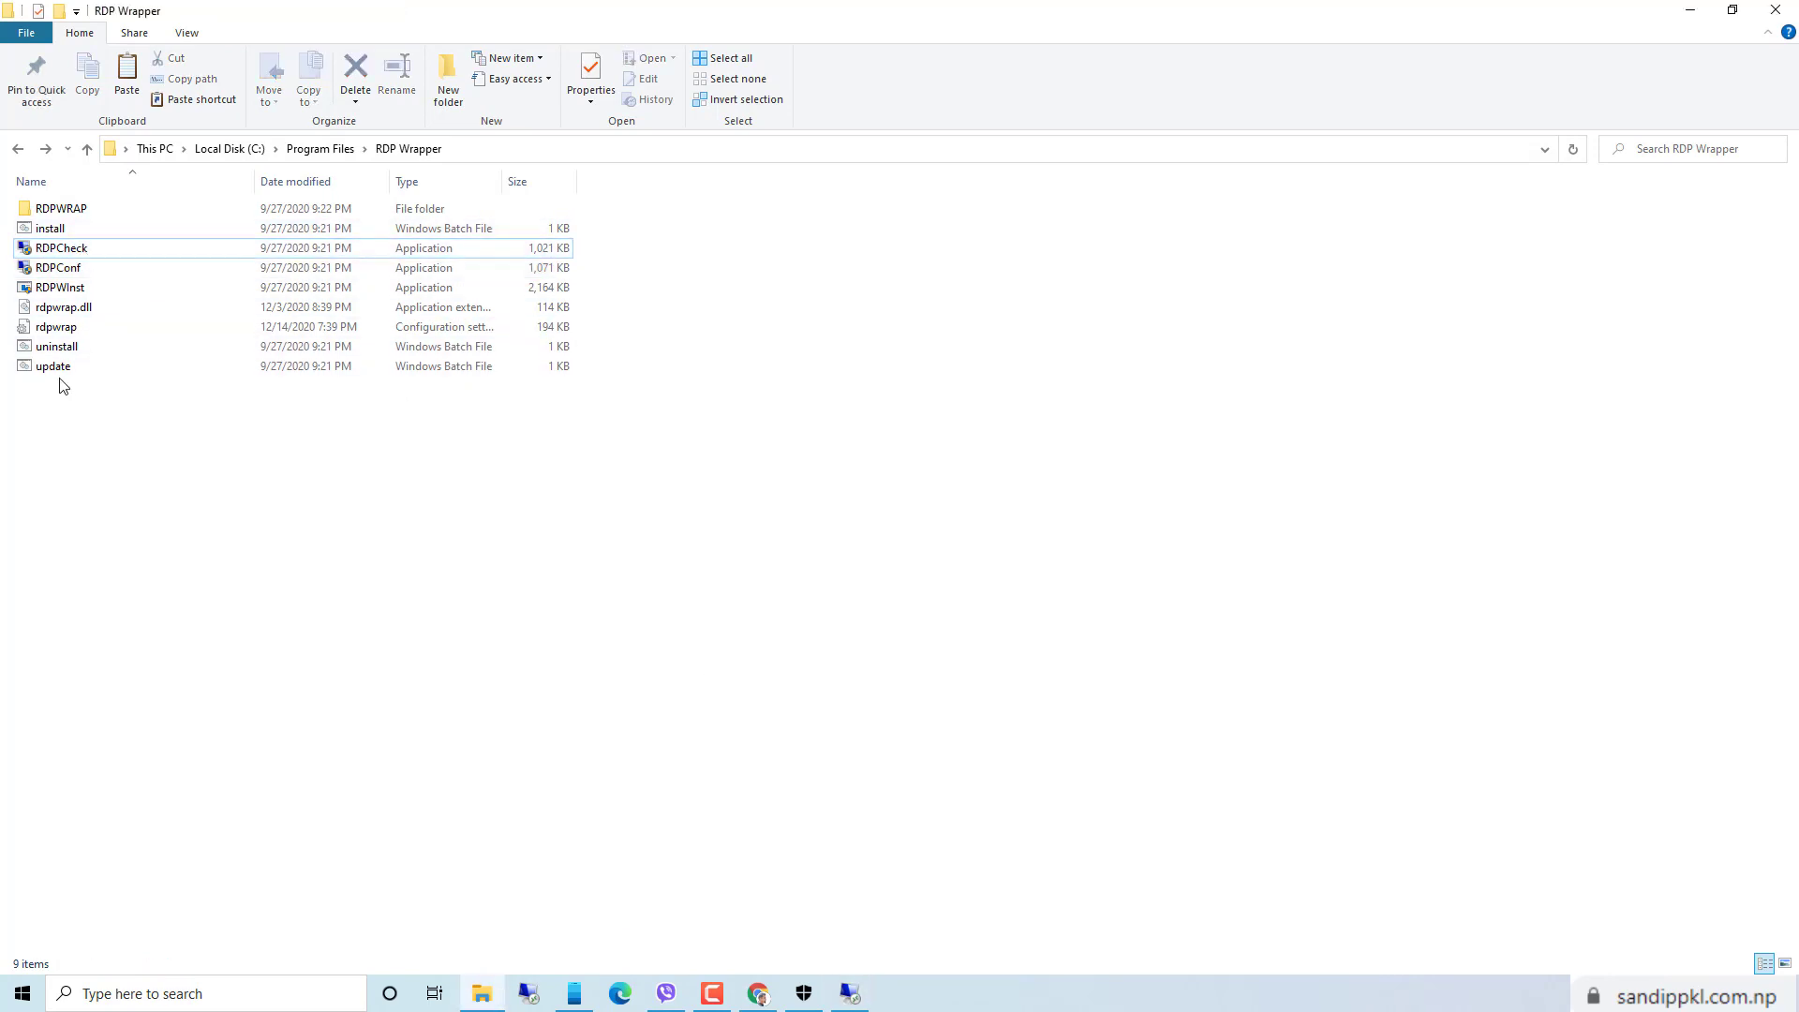
right_click(56, 367)
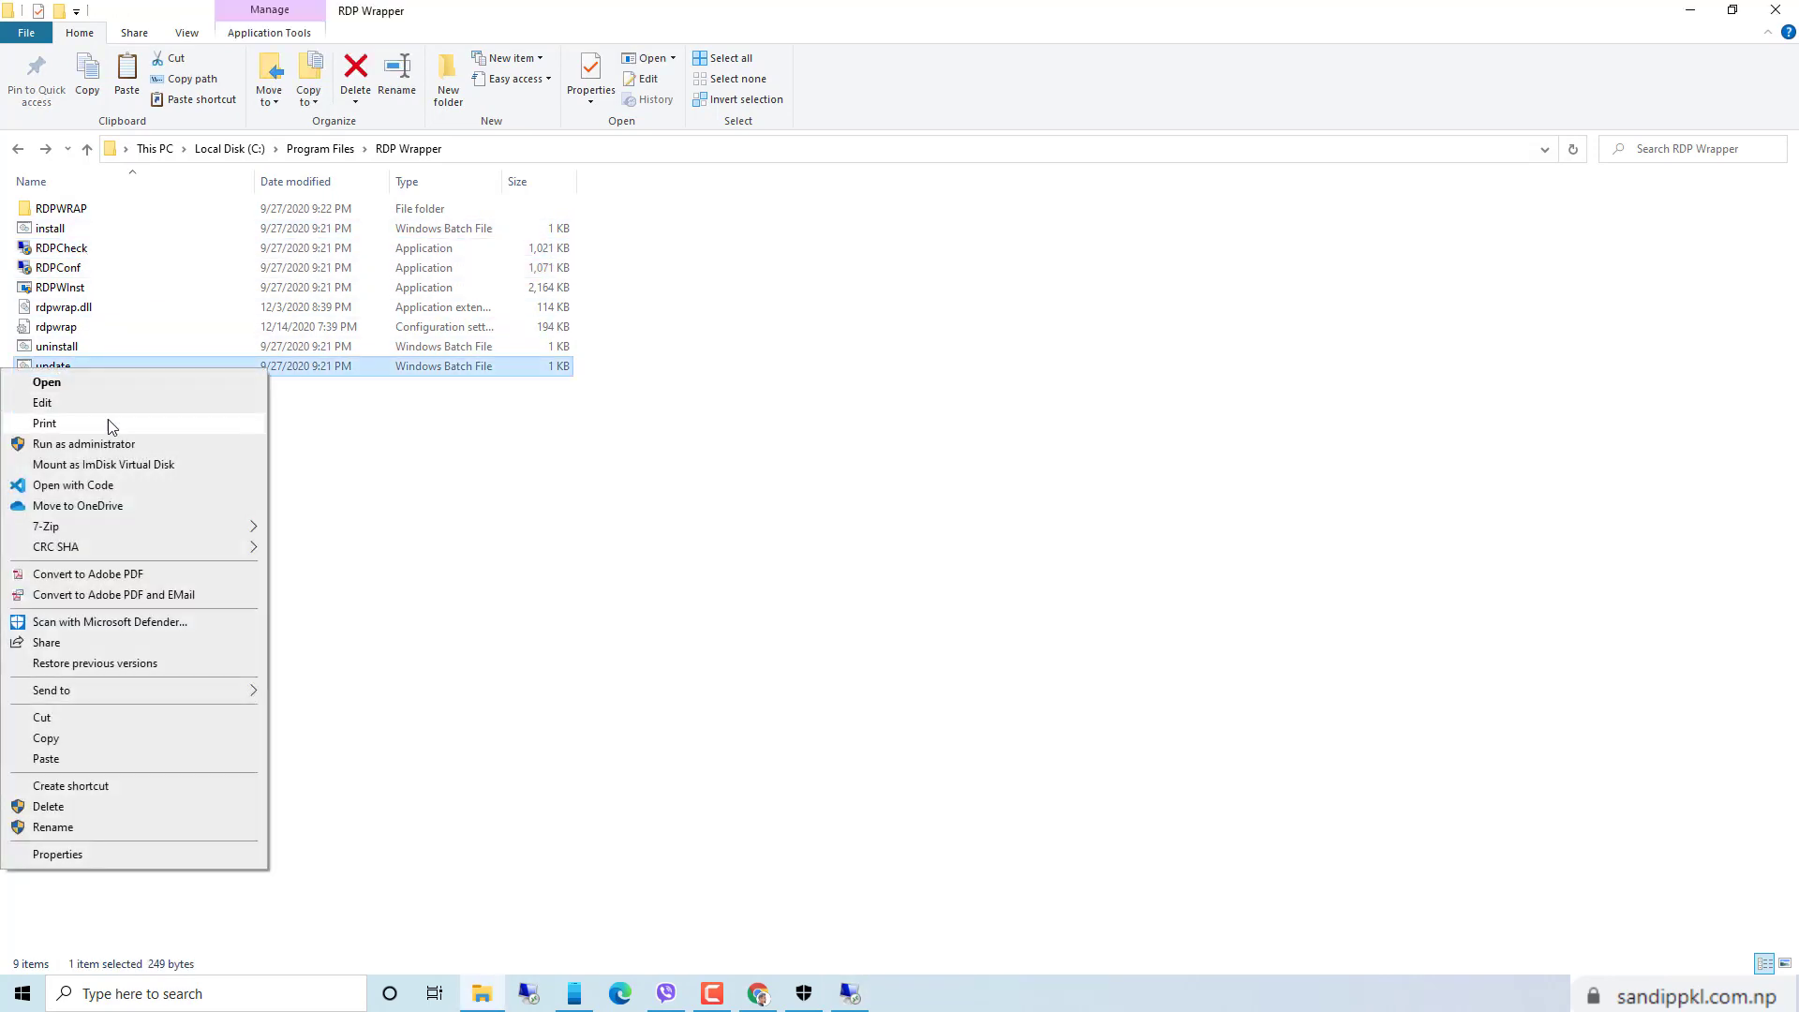
click(66, 446)
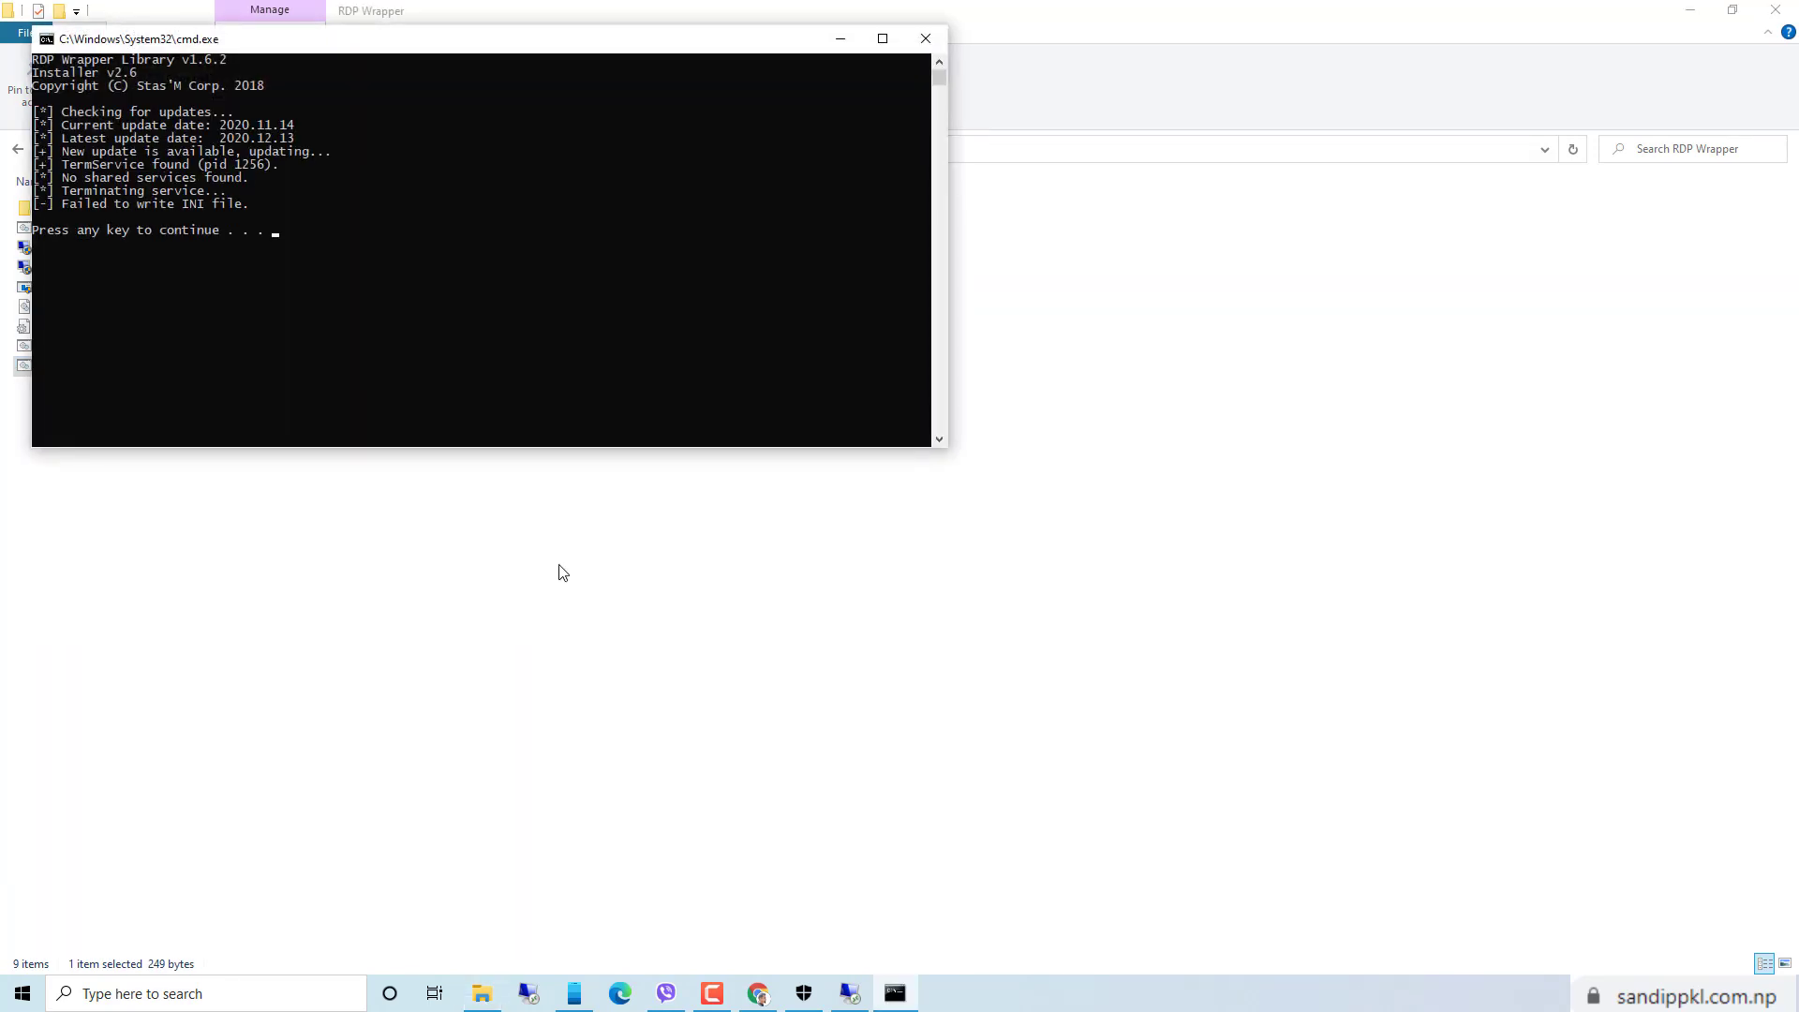
key(Return)
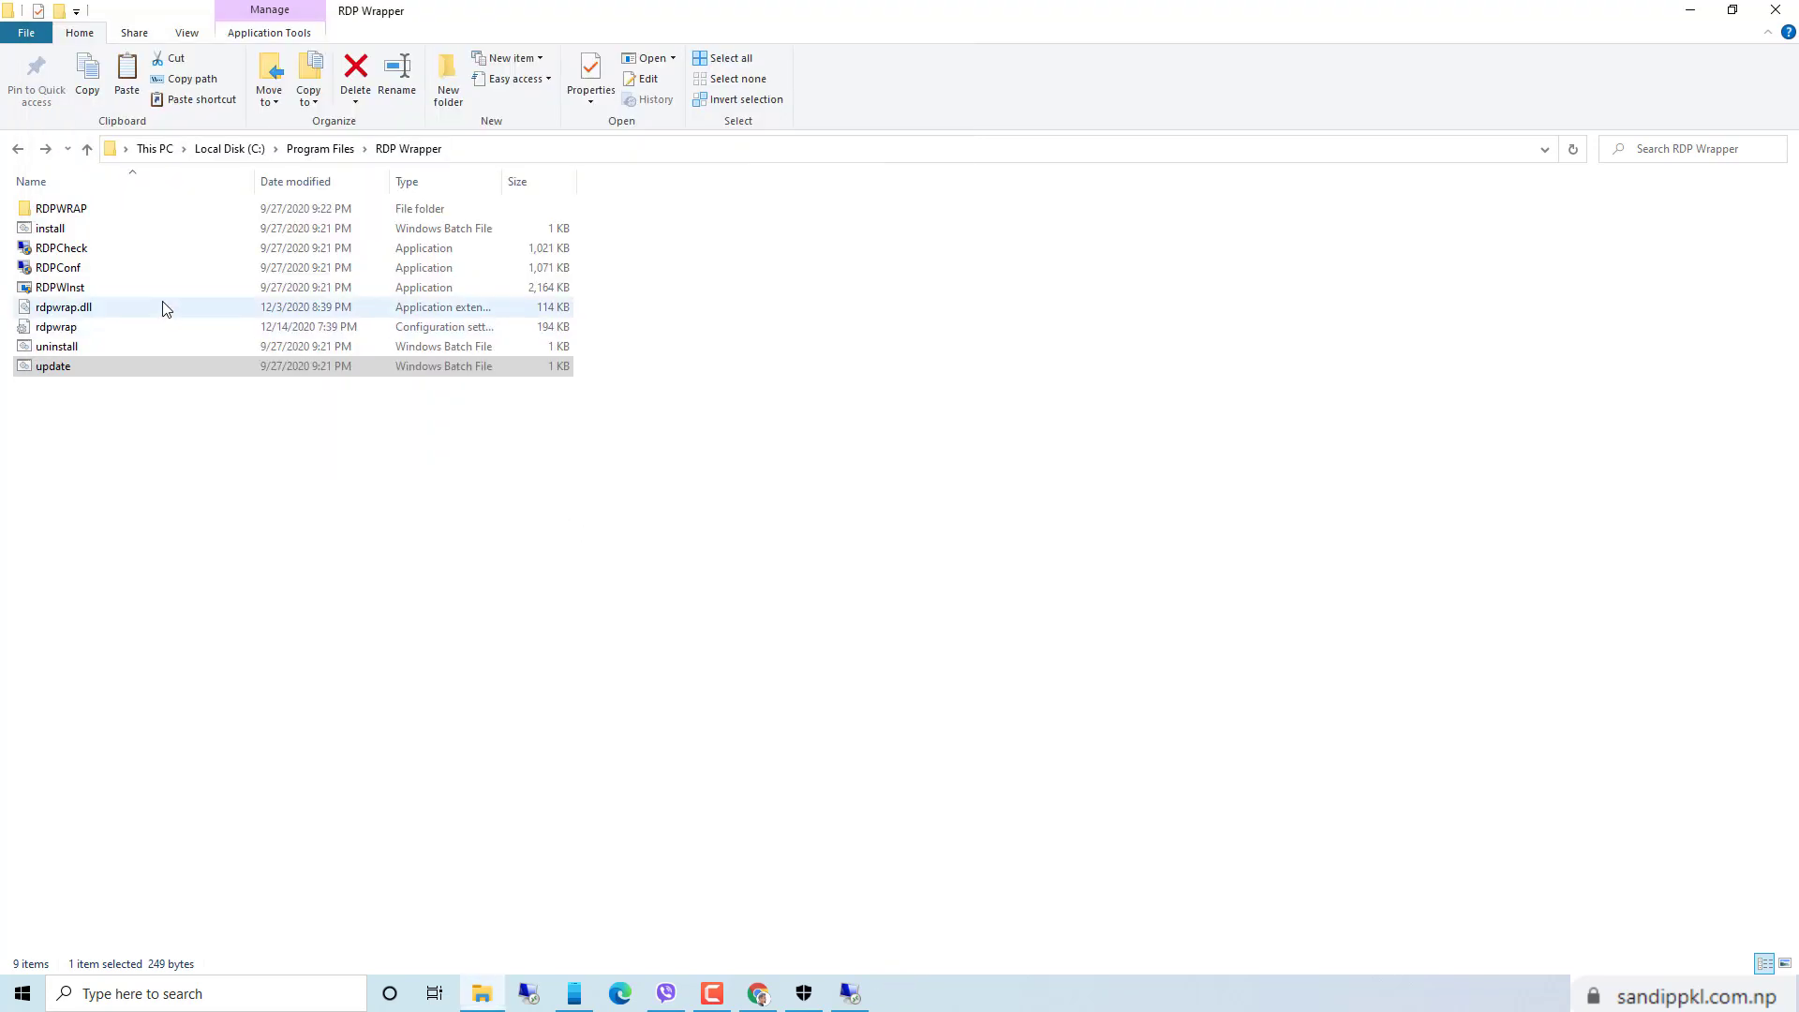
Log into a second local session through RDPCheck with the account password
double_click(88, 251)
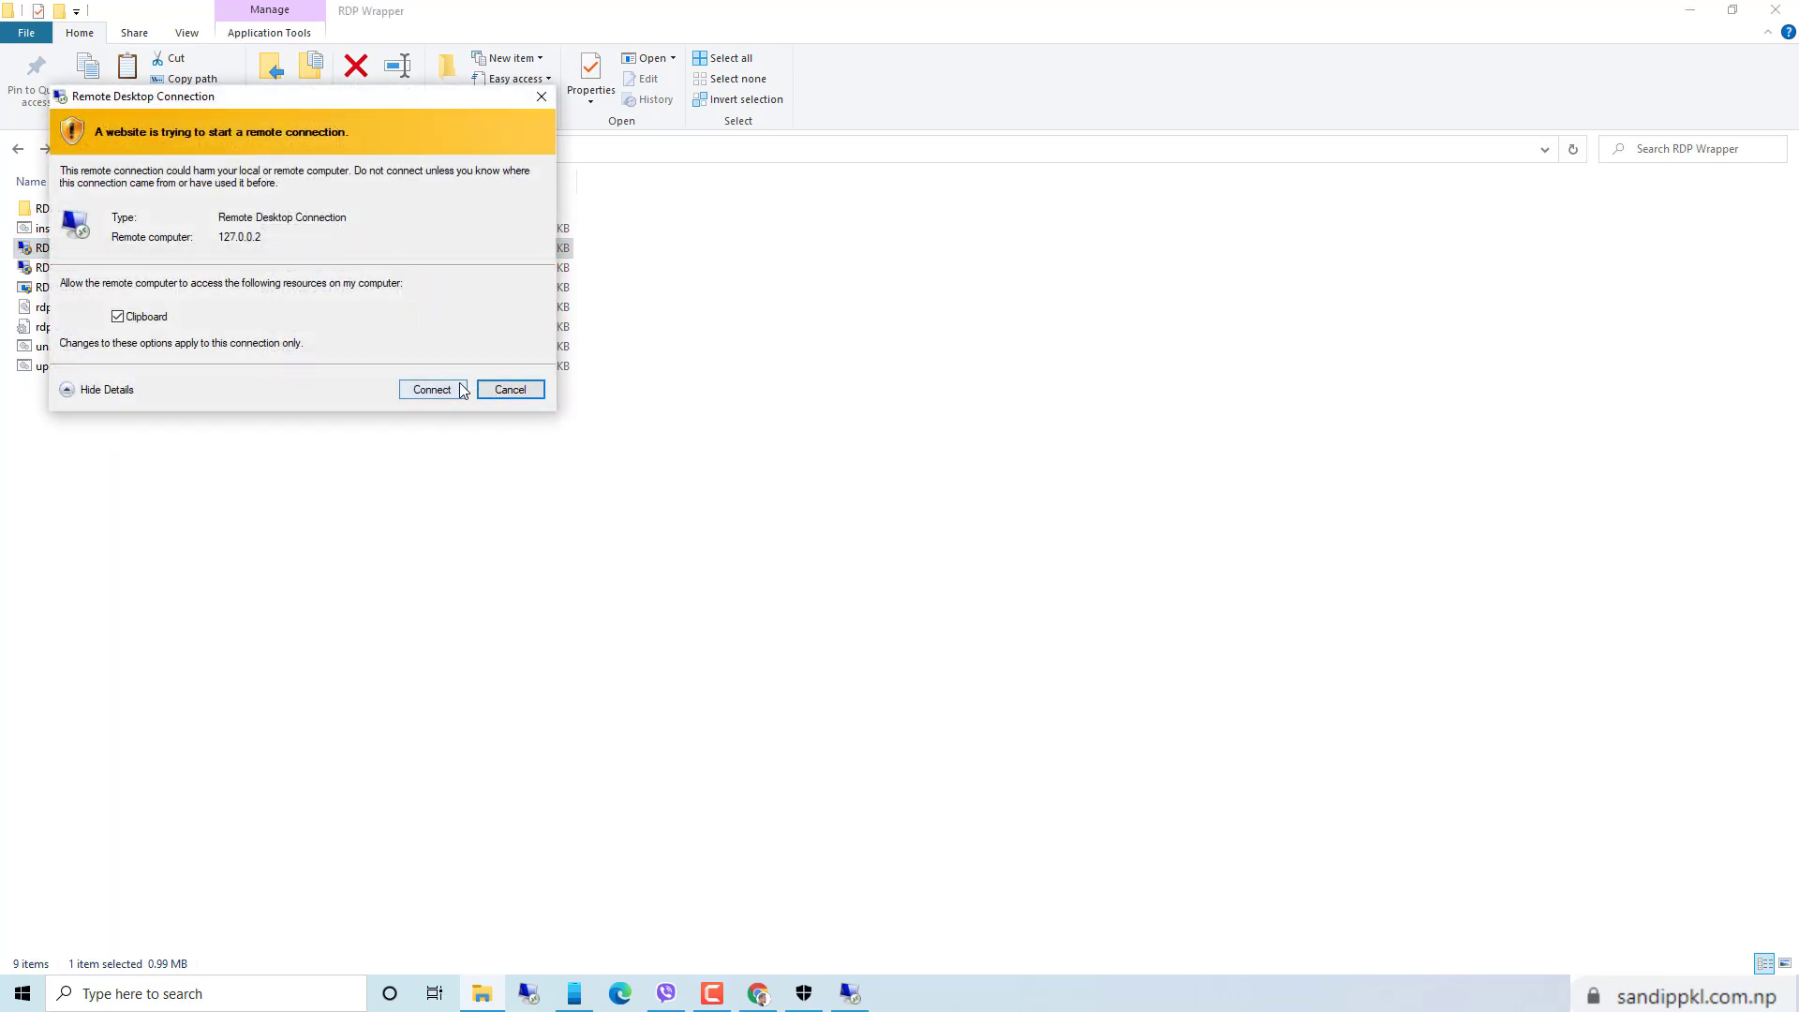
click(461, 388)
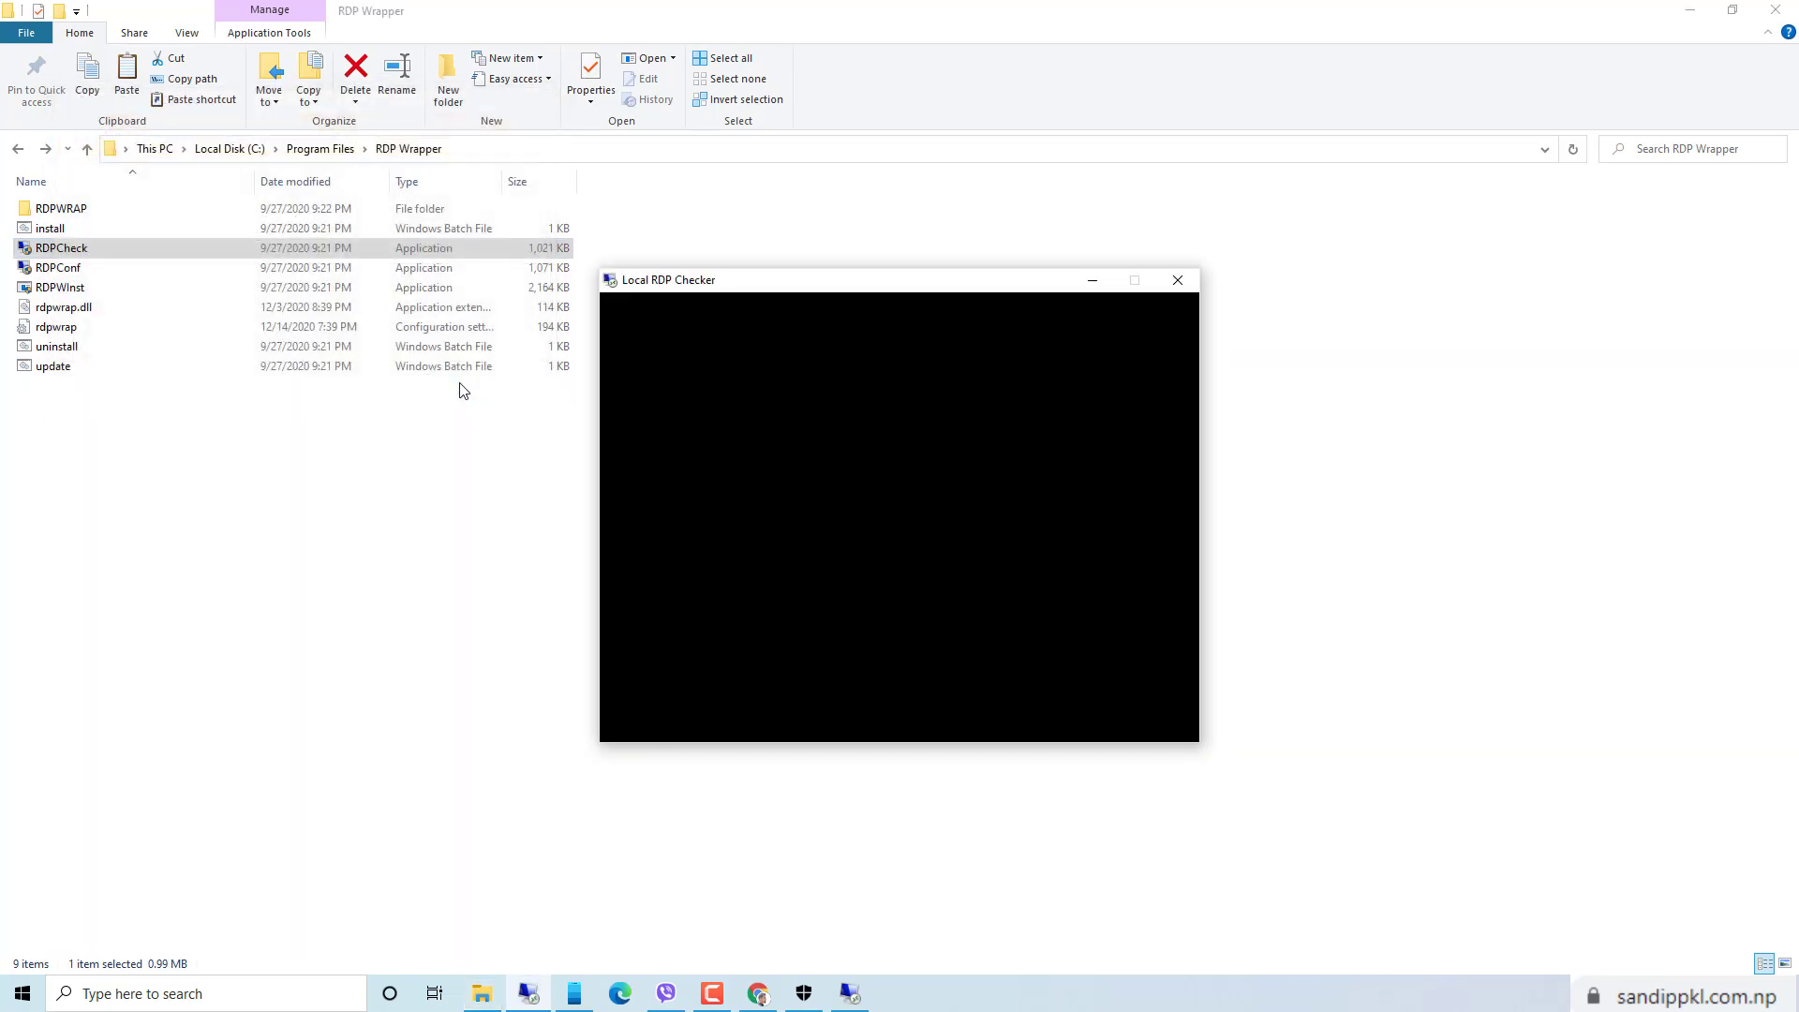
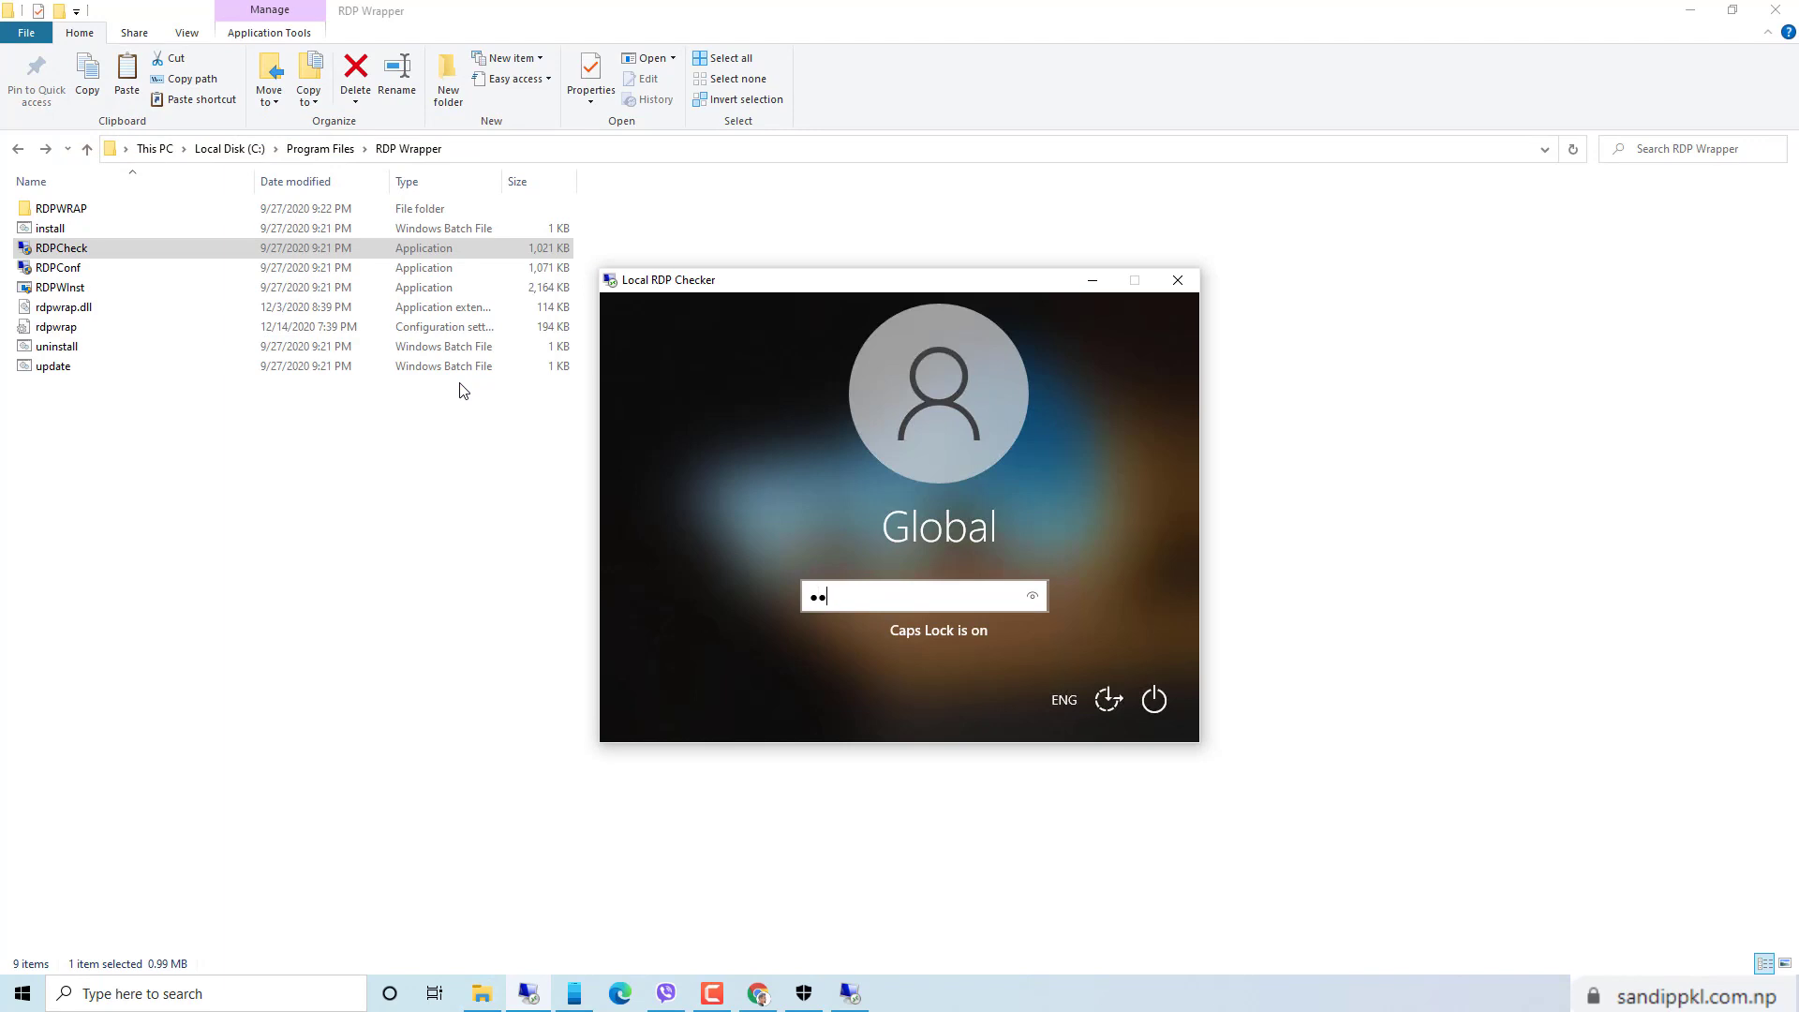
key(Return)
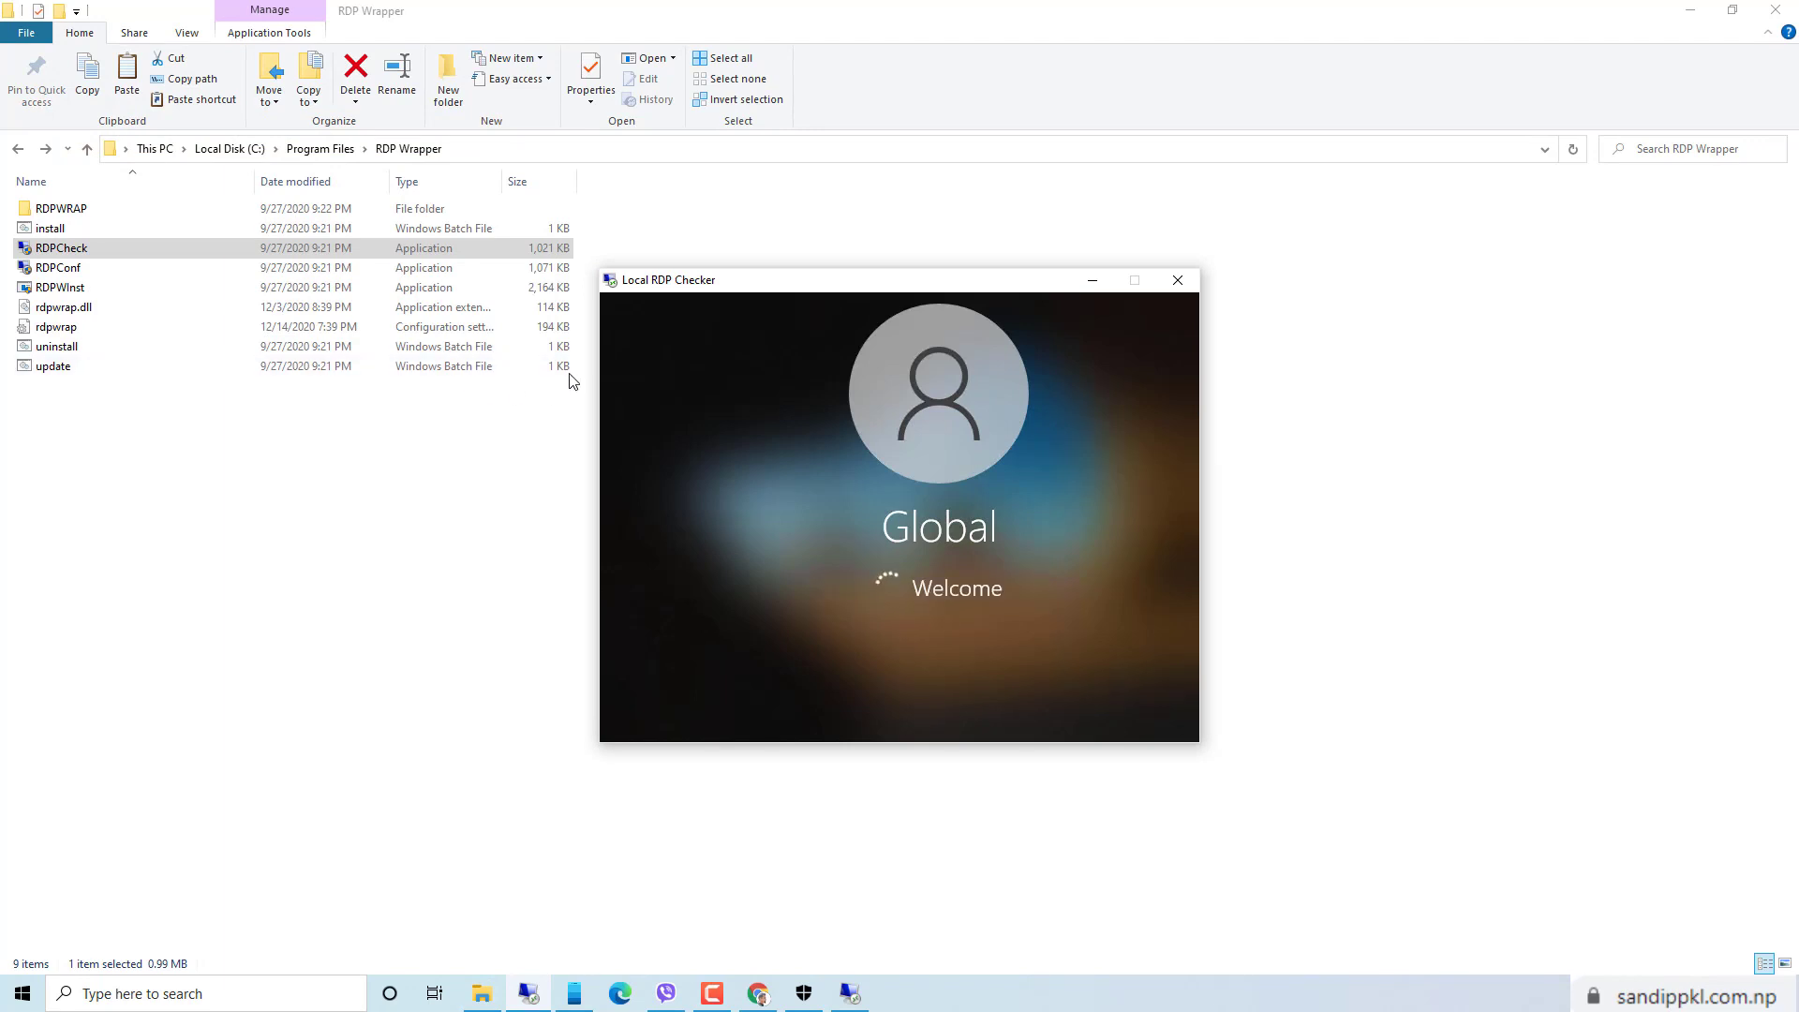
Move the RDPCheck window right and open the remote session's Start menu account options
drag(811, 287, 975, 290)
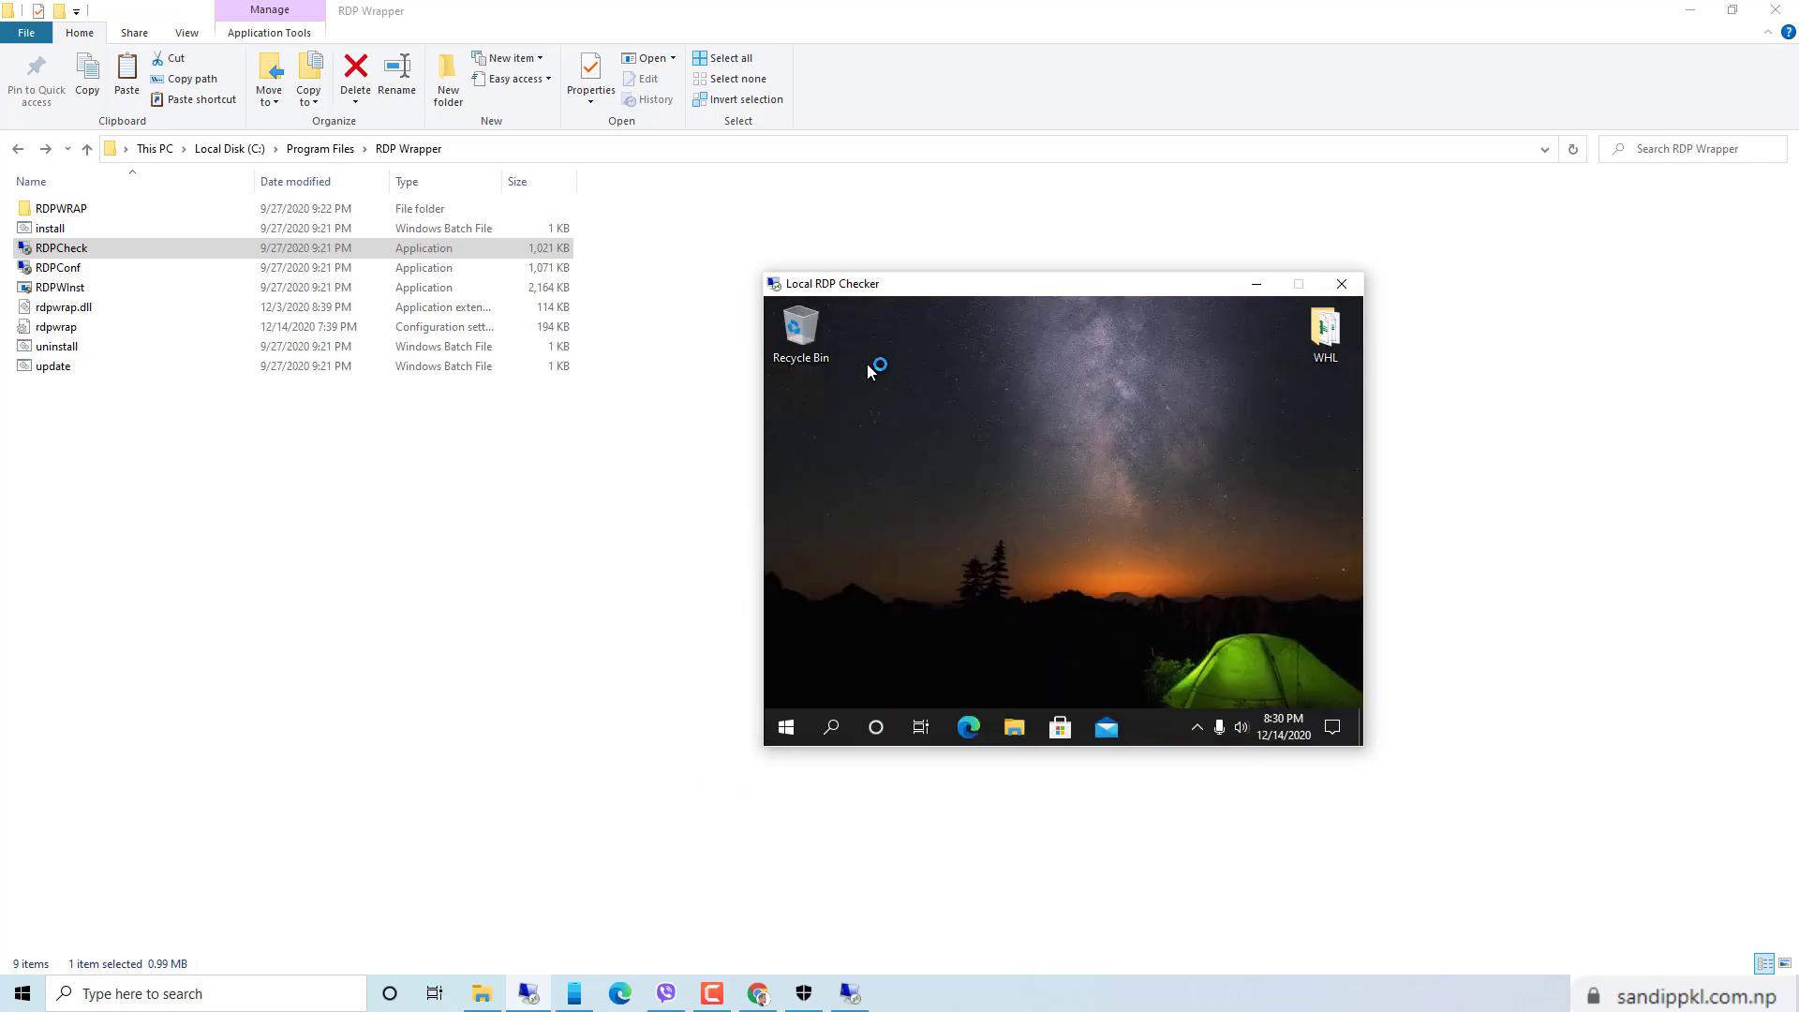
click(786, 727)
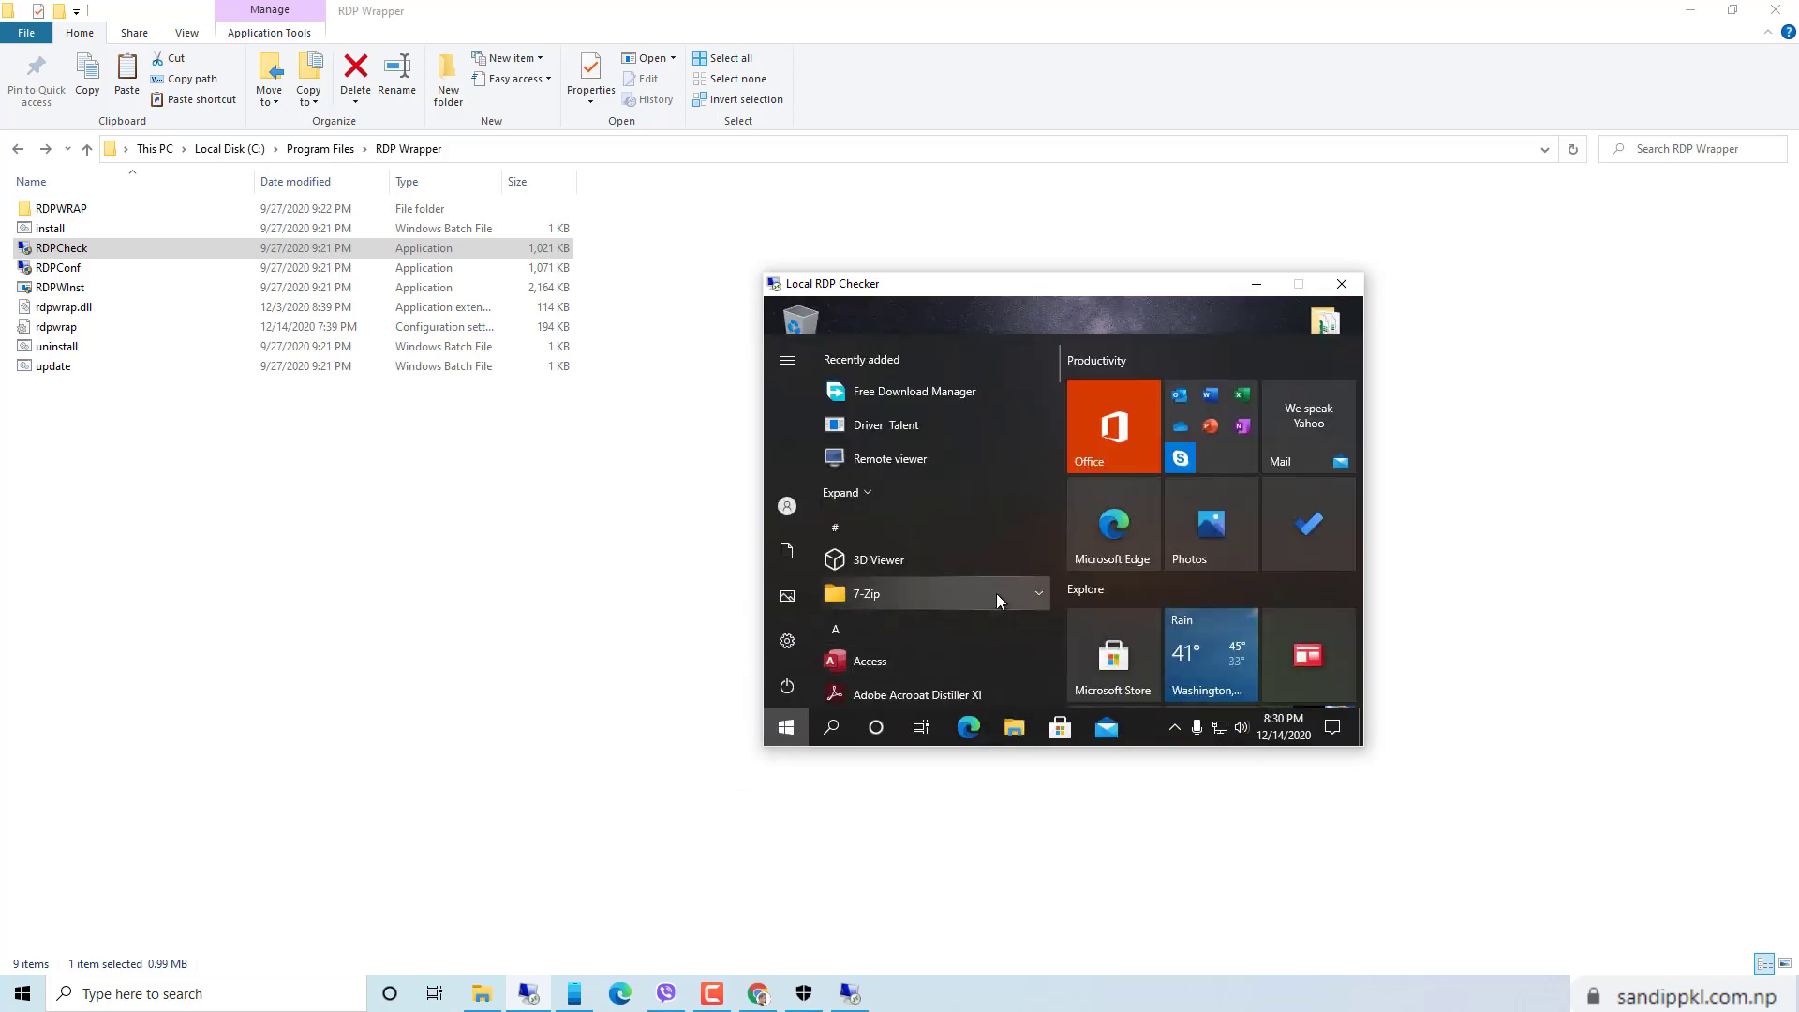
mouse_move(829, 506)
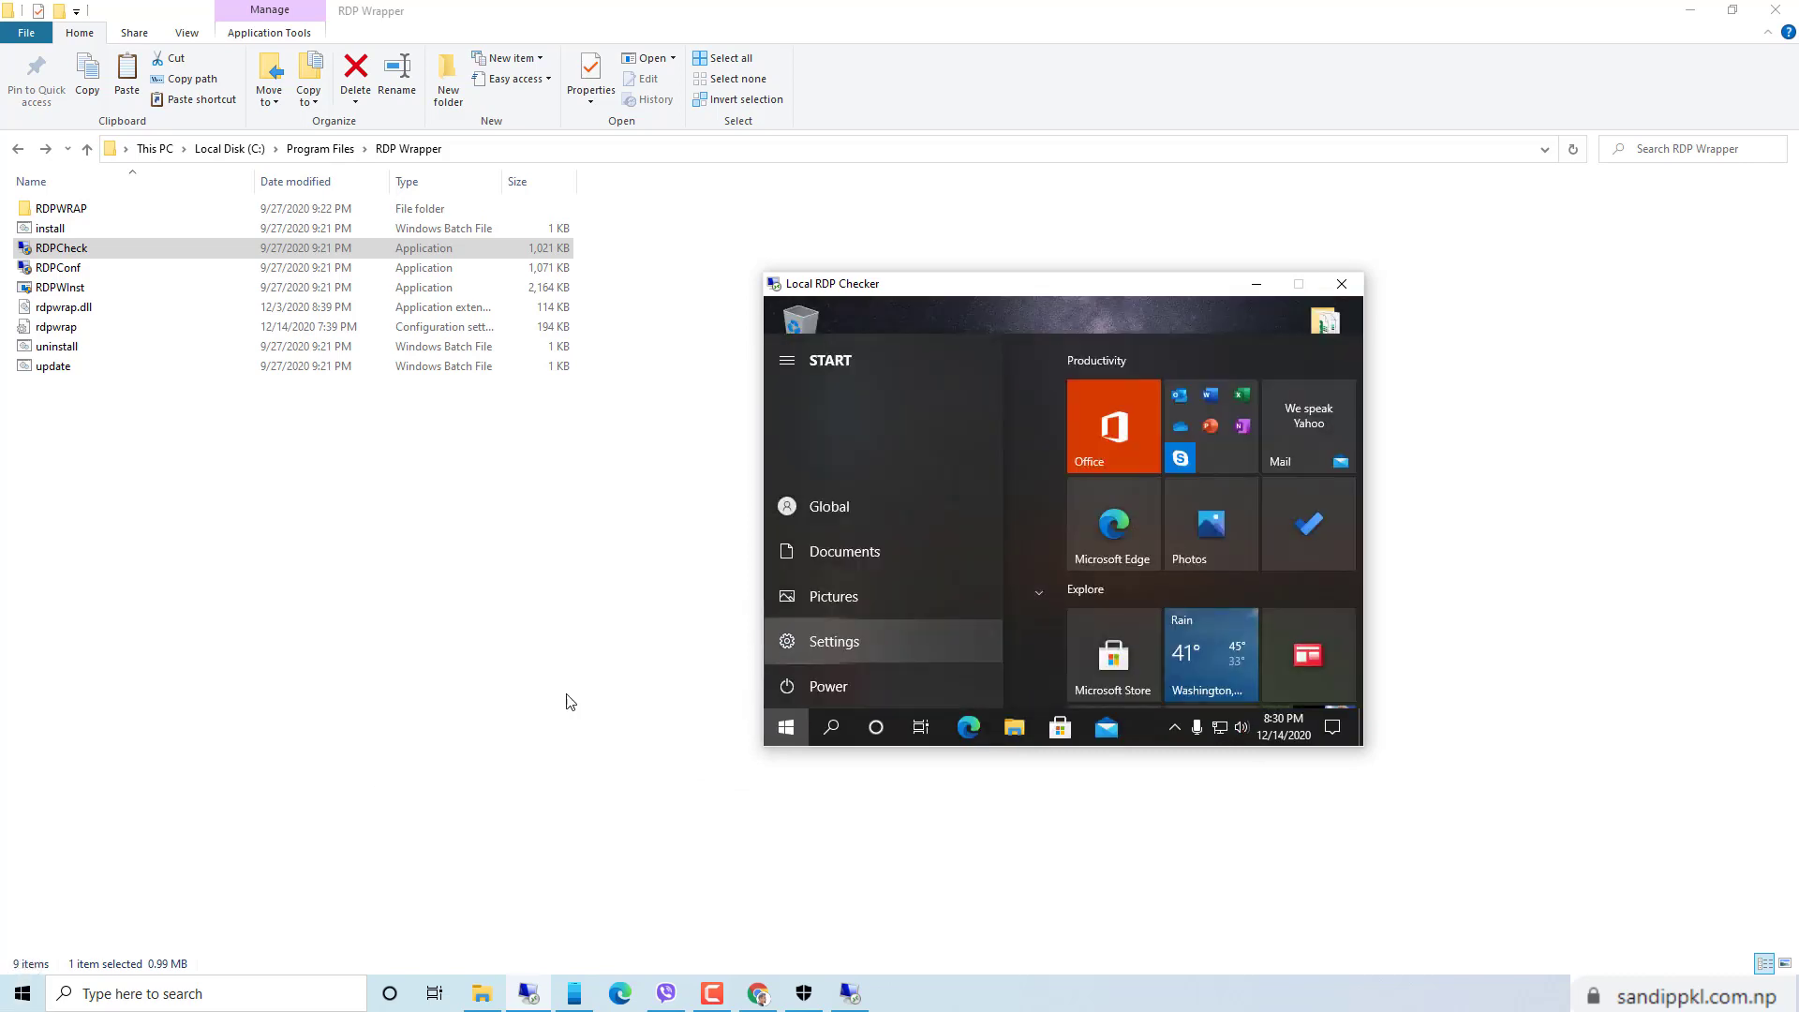
click(888, 508)
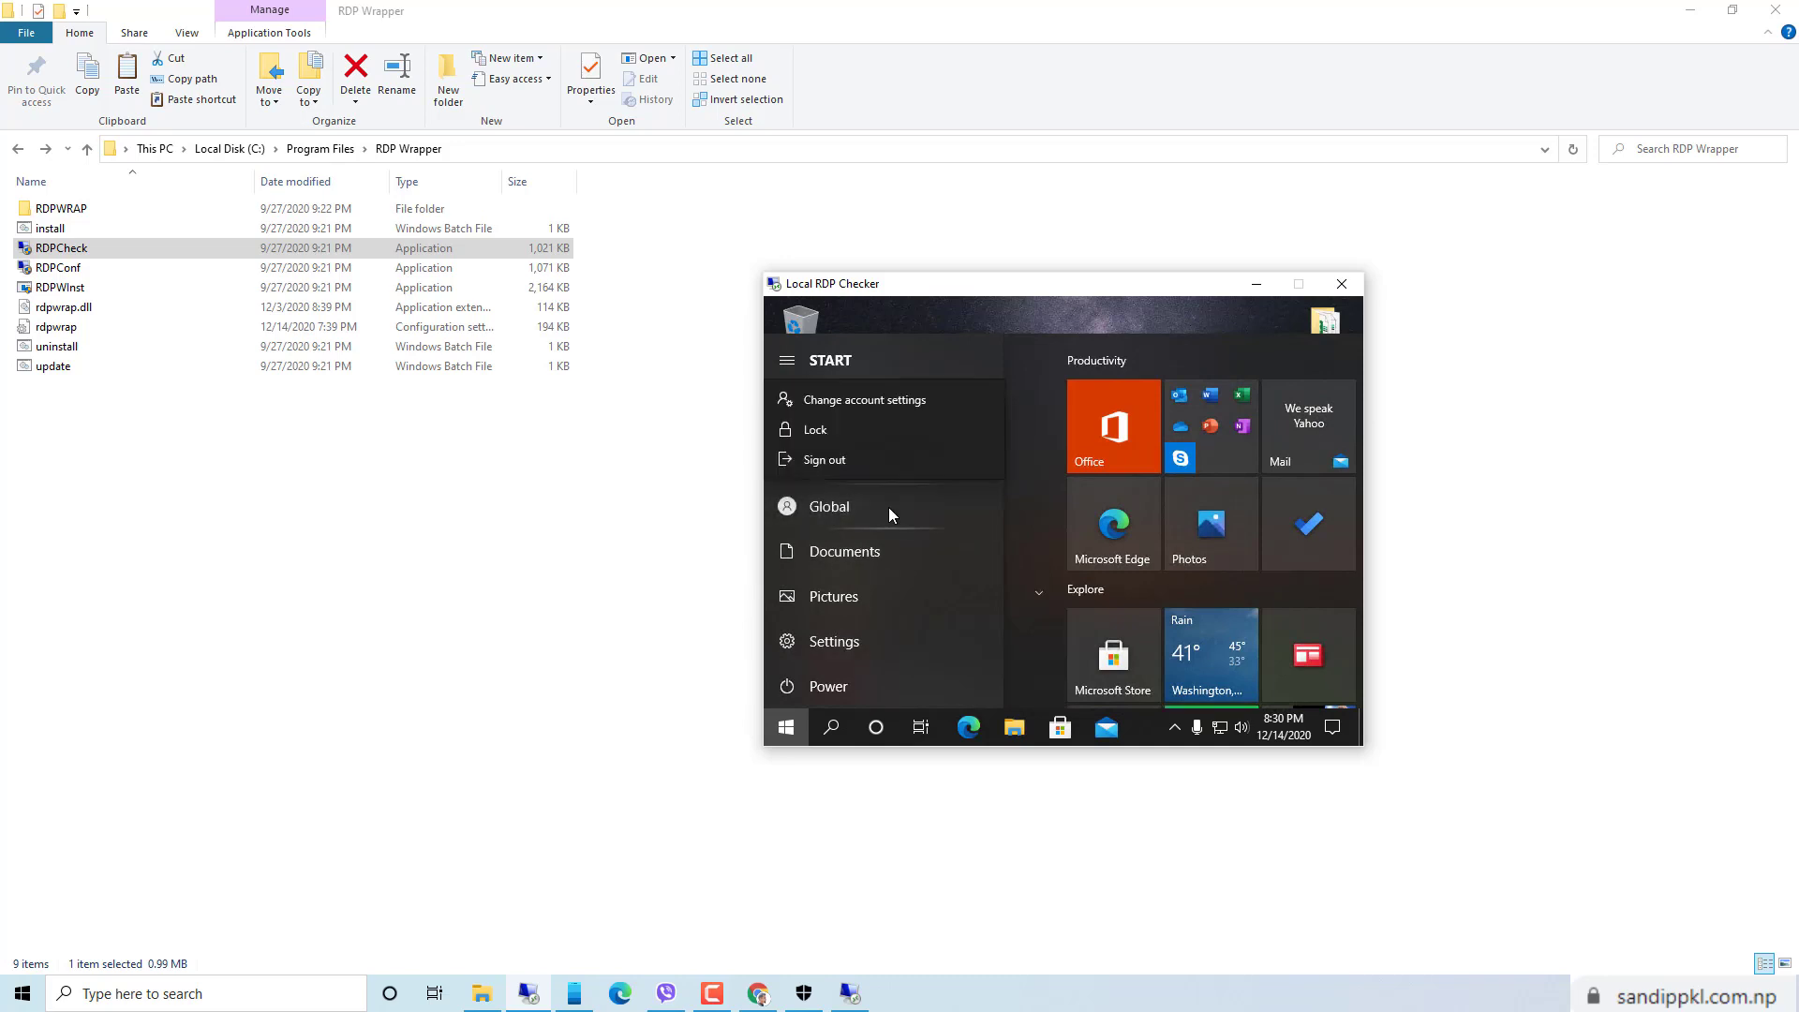
Bring up the host Start menu while the remote session stays on its account options
click(23, 993)
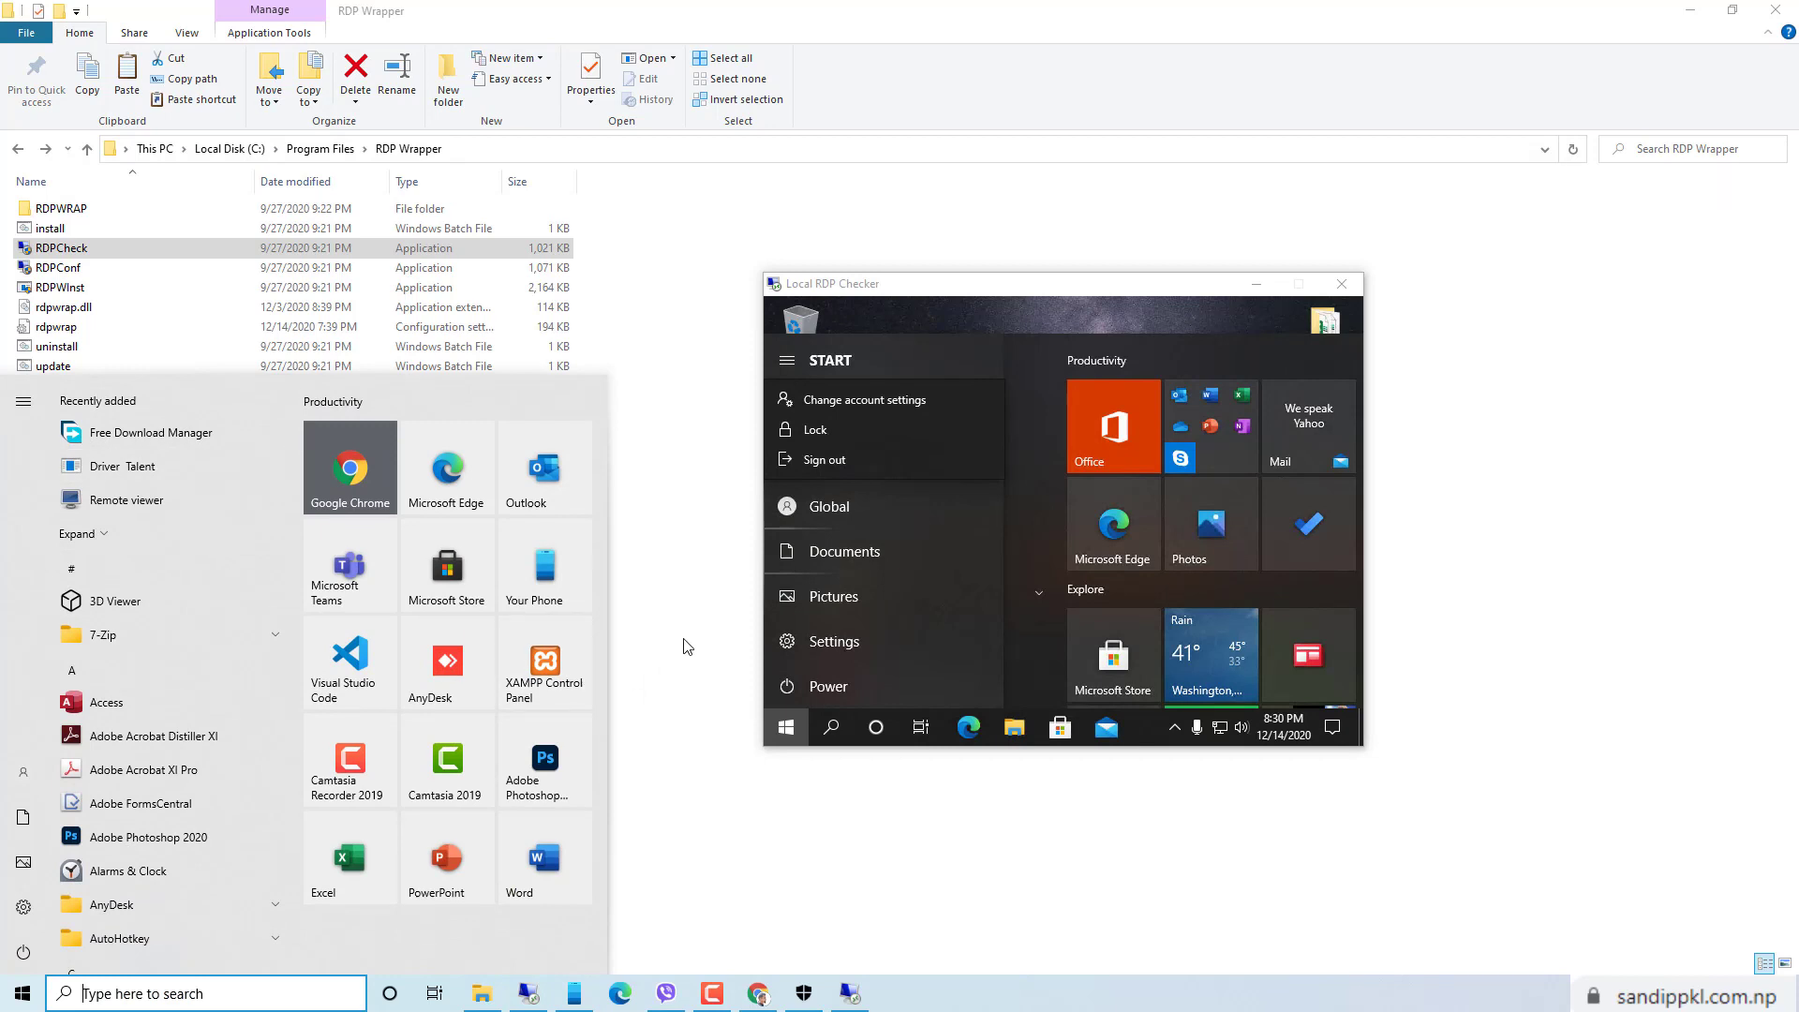